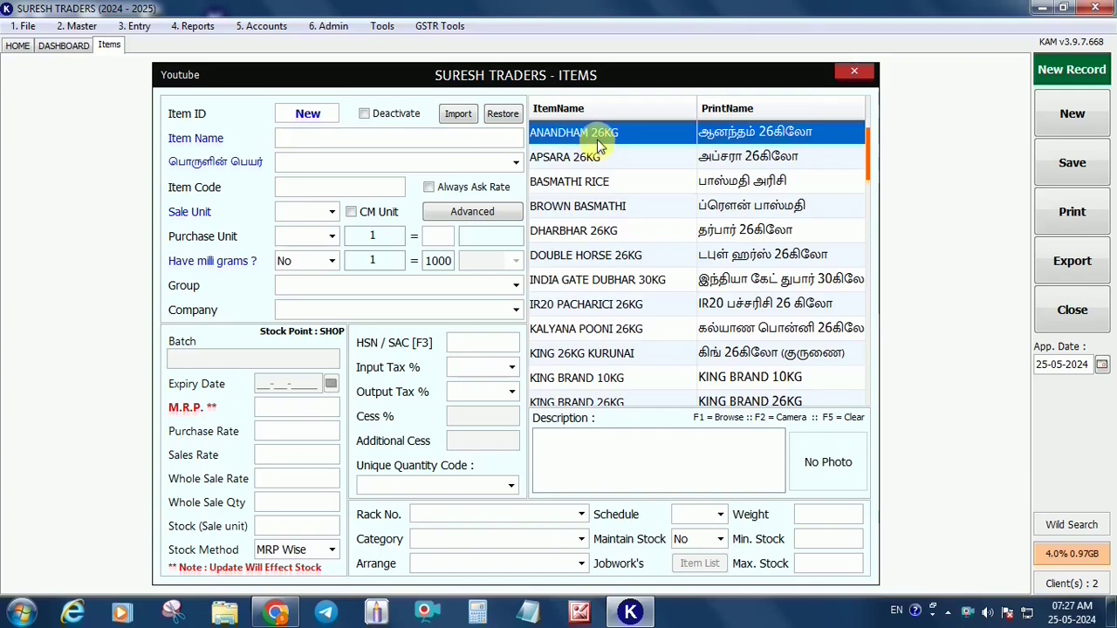
Go back to the top of the SURESH TRADERS item list and start a blank new item
key("Up")
key("Up")
key("Up")
key("Up")
key("Up")
key("Up")
key("Up")
key("Up")
key("Up")
key("Up")
key("Up")
key("Up")
key("Up")
key("Up")
key("Up")
key("Up")
key("Up")
key("Up")
key("Up")
key("Up")
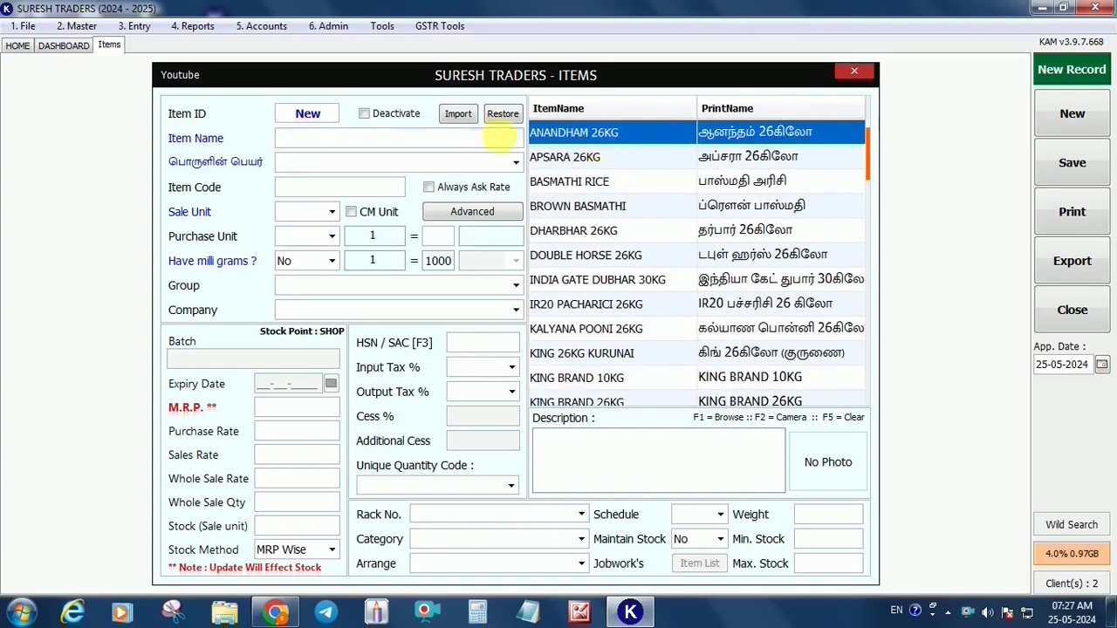
left_click(1072, 114)
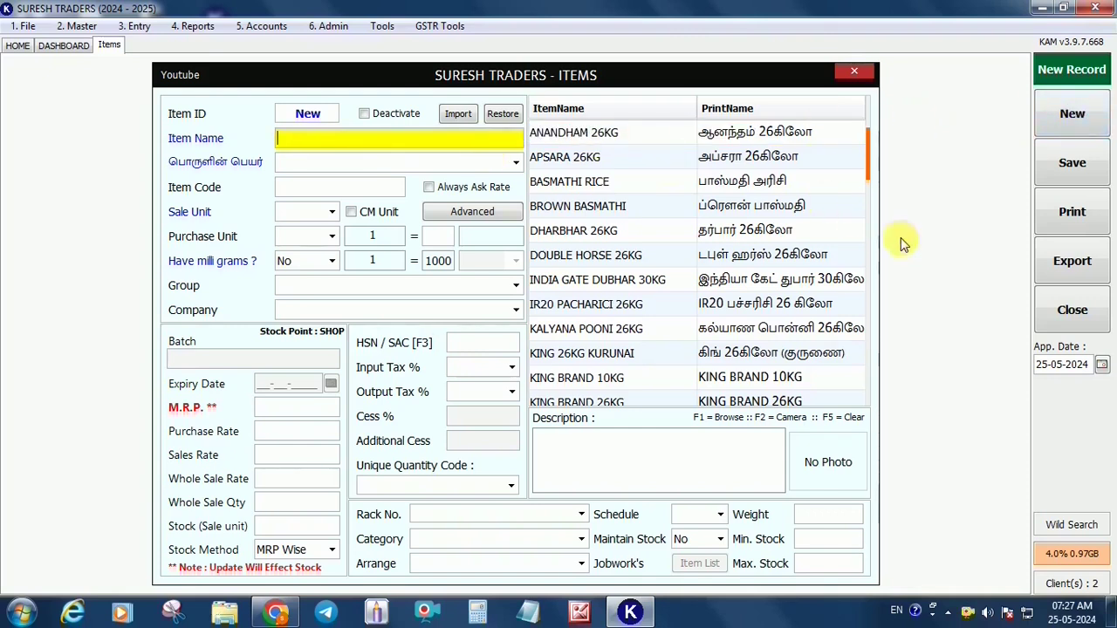
Enter item name THULASI GOLD, Tamil name துளசி கோல்ட், and item code TG
type("THULASI GOLD")
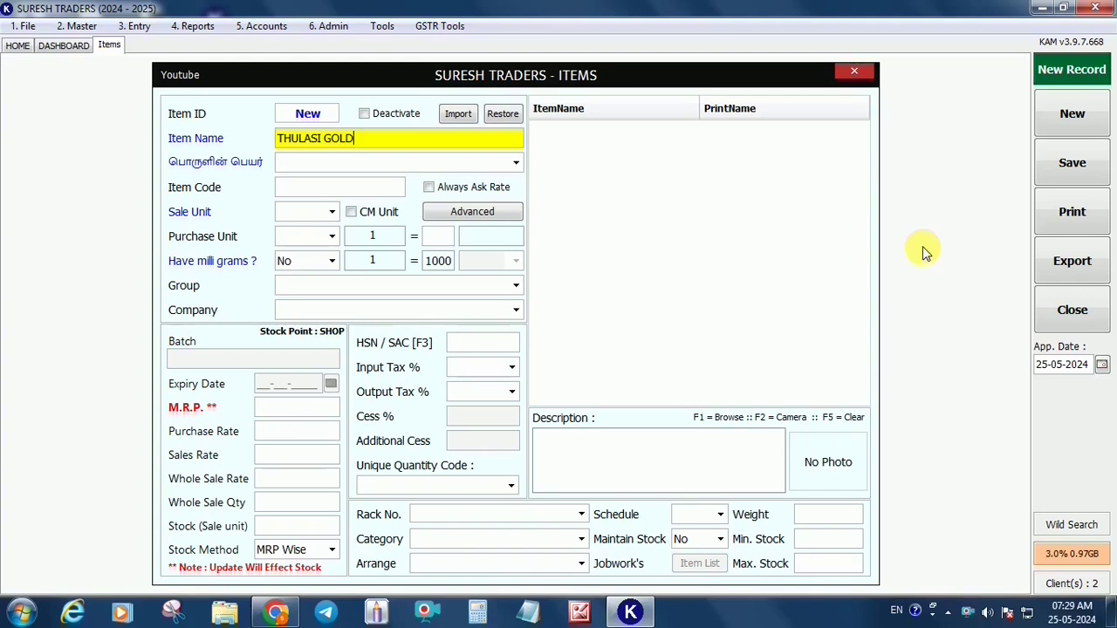
key("Return")
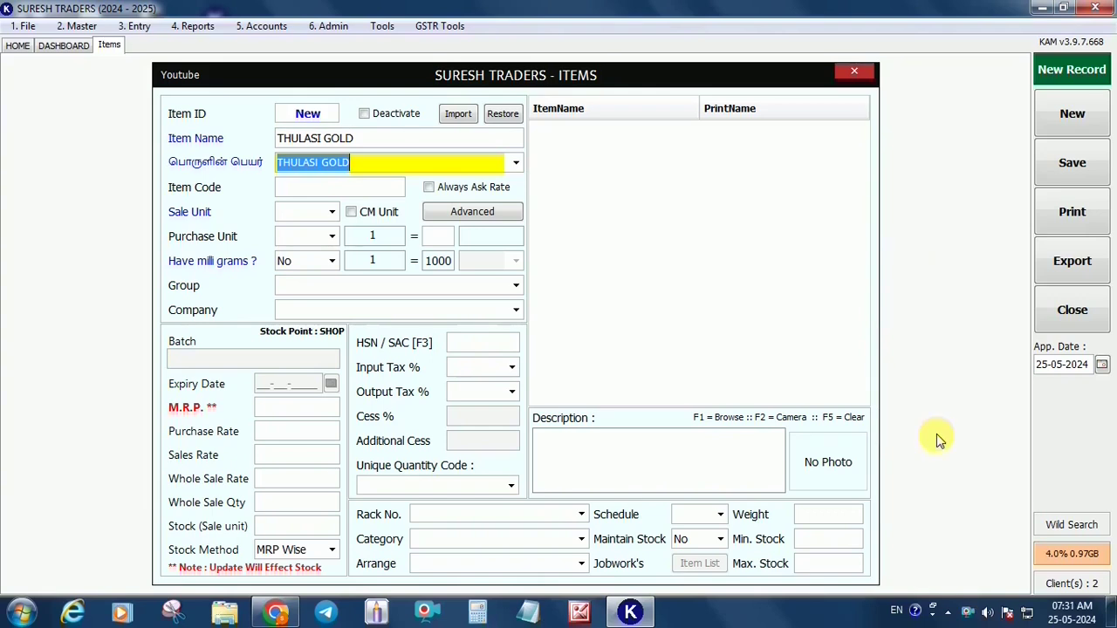
key("alt+shift")
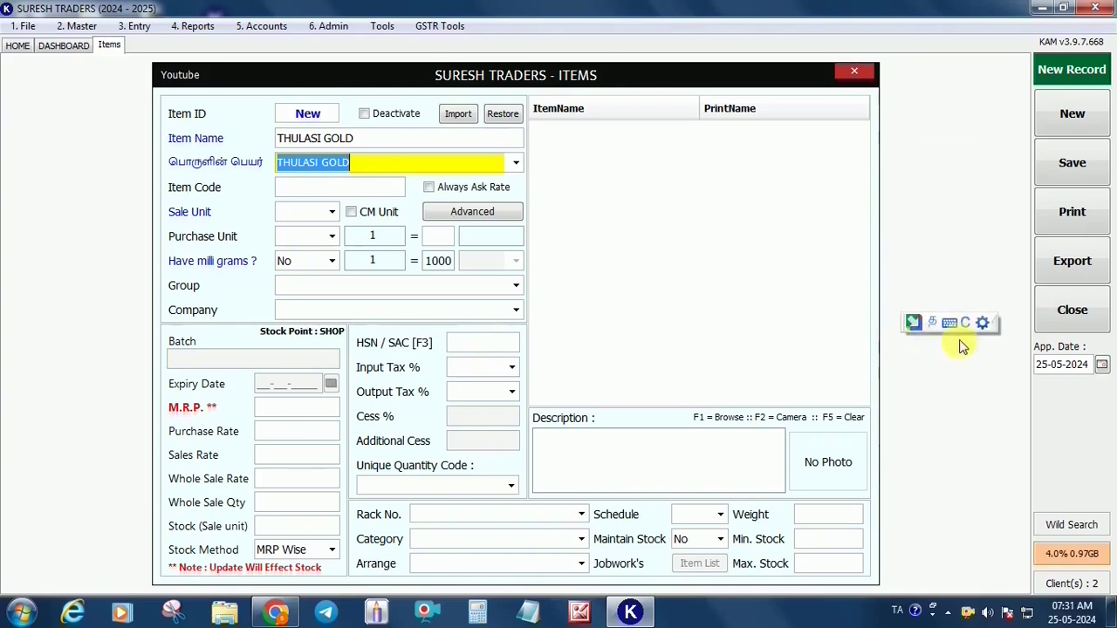
type("THULASI")
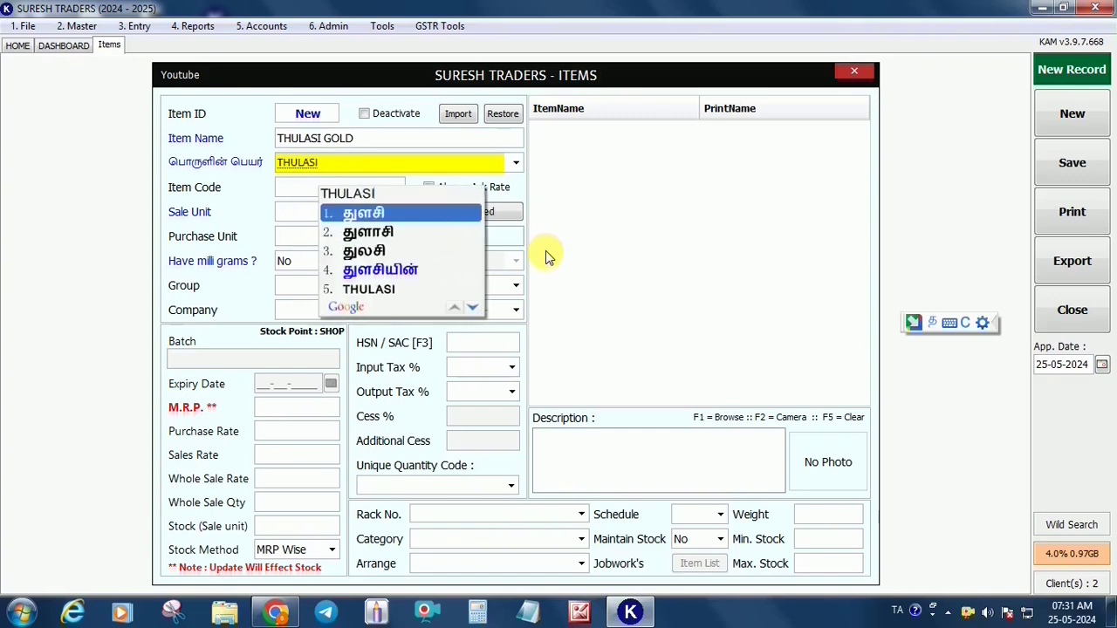
key("space")
type("GOLD")
key("space")
key("Return")
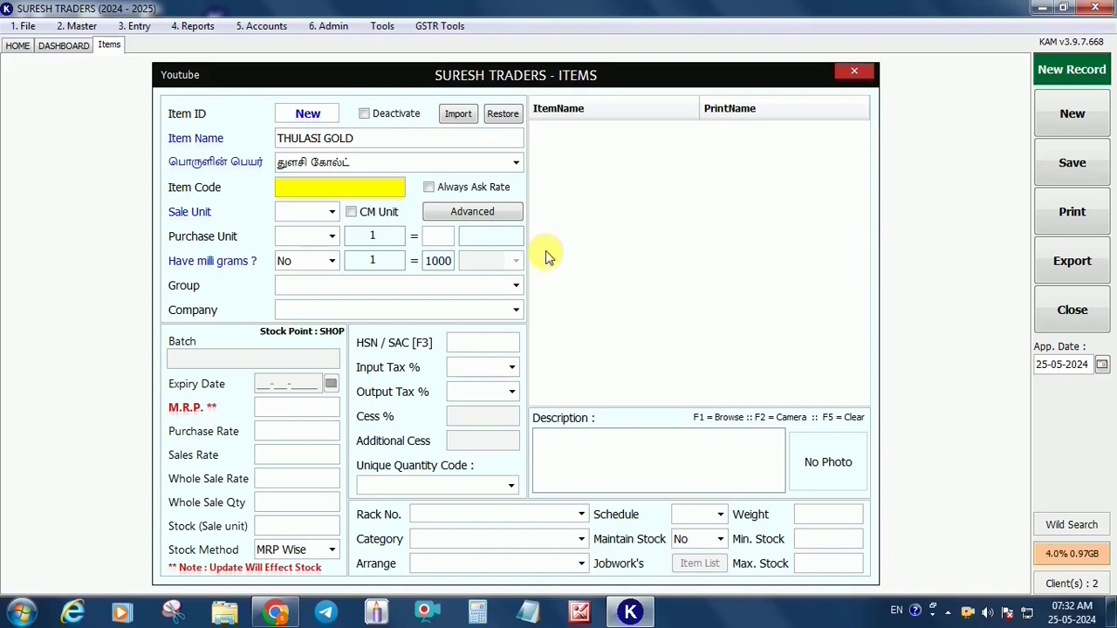
type("TG")
Set sale unit KG and purchase unit BAG, with 1 BAG = 26 KG
key("Return")
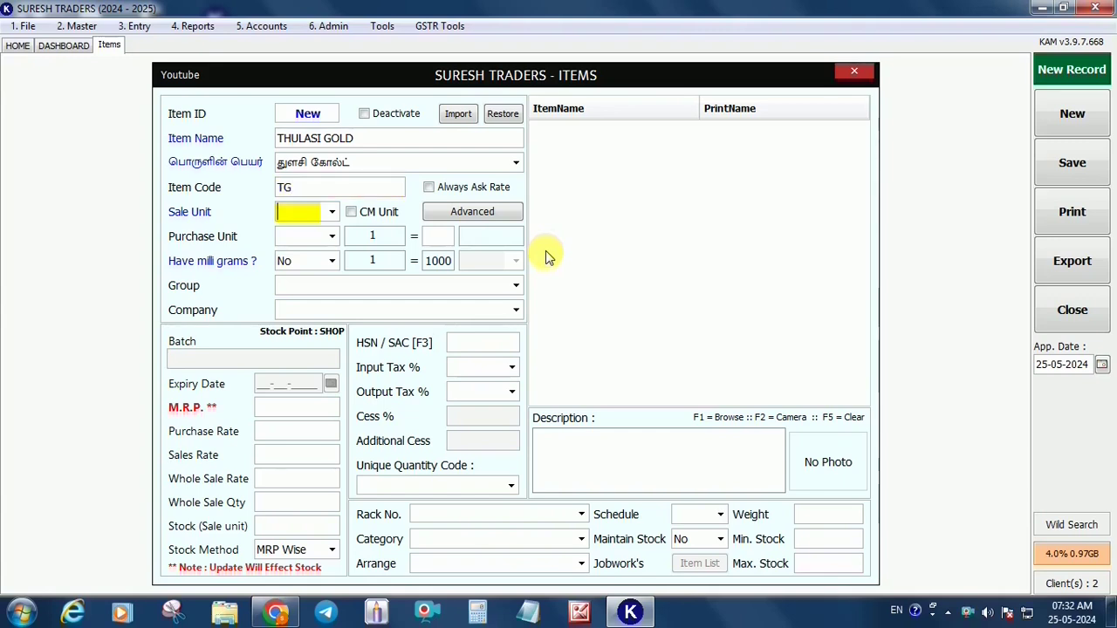
type("KG")
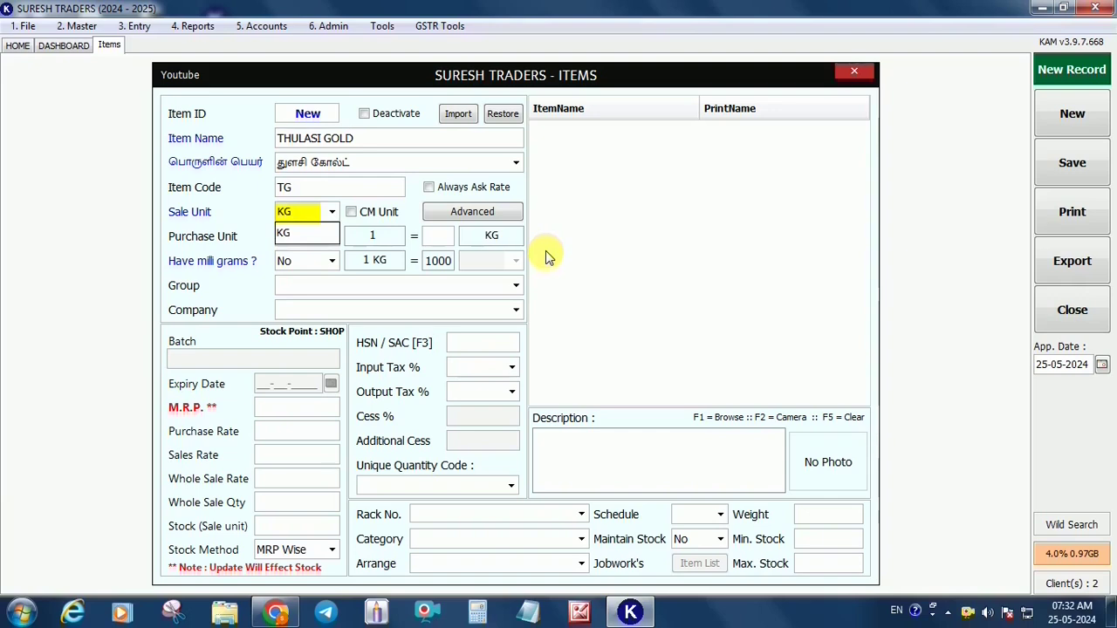
key("Return")
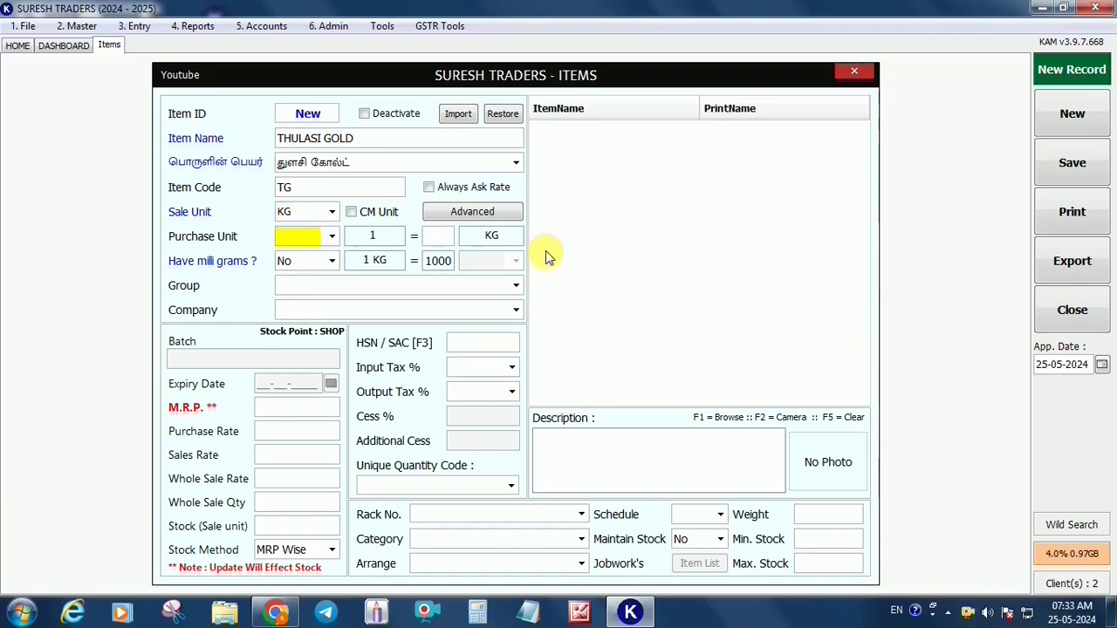
type("BAG")
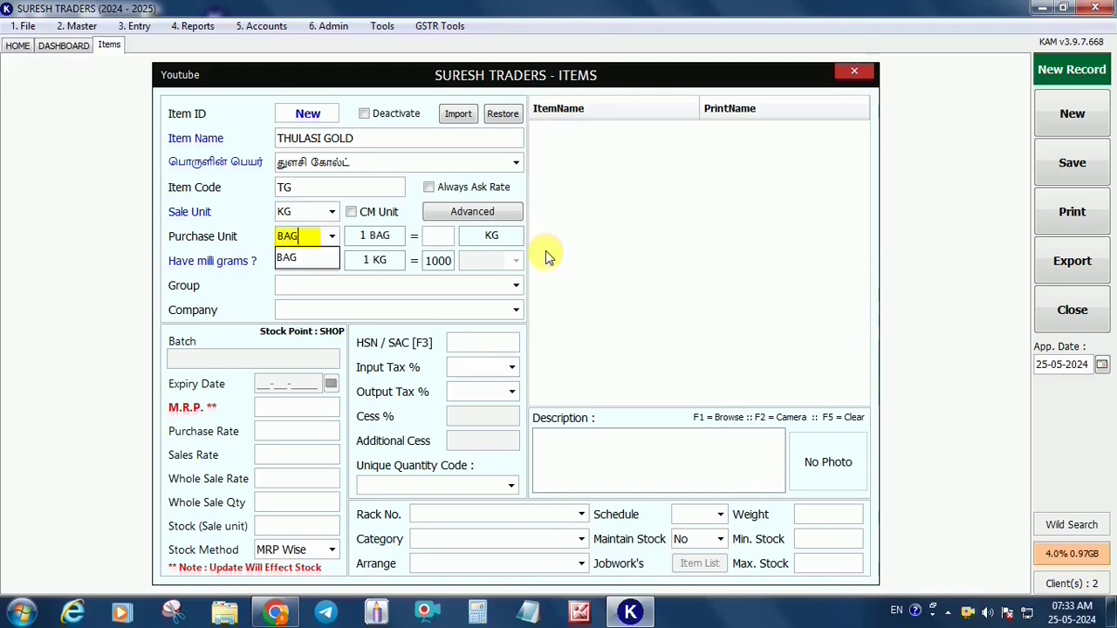
key("Return")
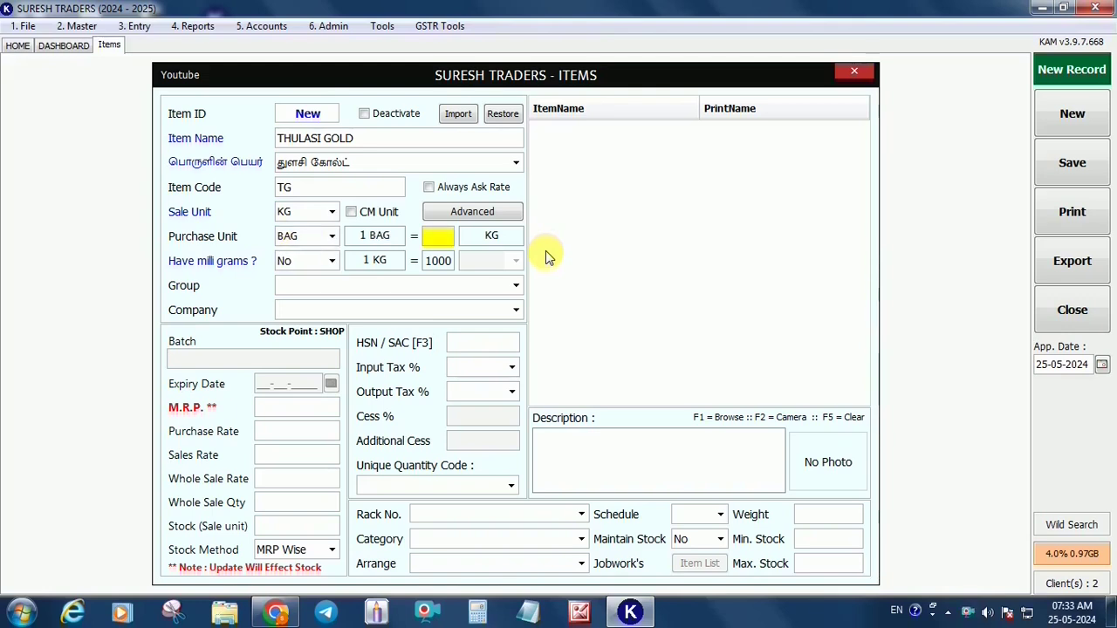
type("26")
In advanced item settings, set the manufacturer unit to TON equal to 1000
left_click(477, 217)
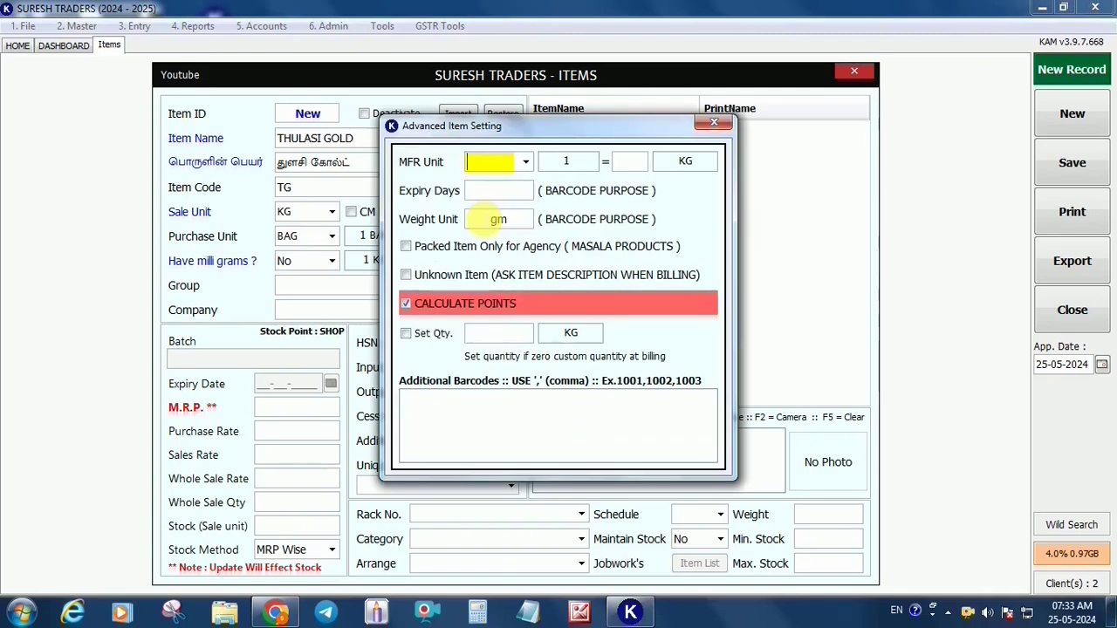
type("TON")
key("Return")
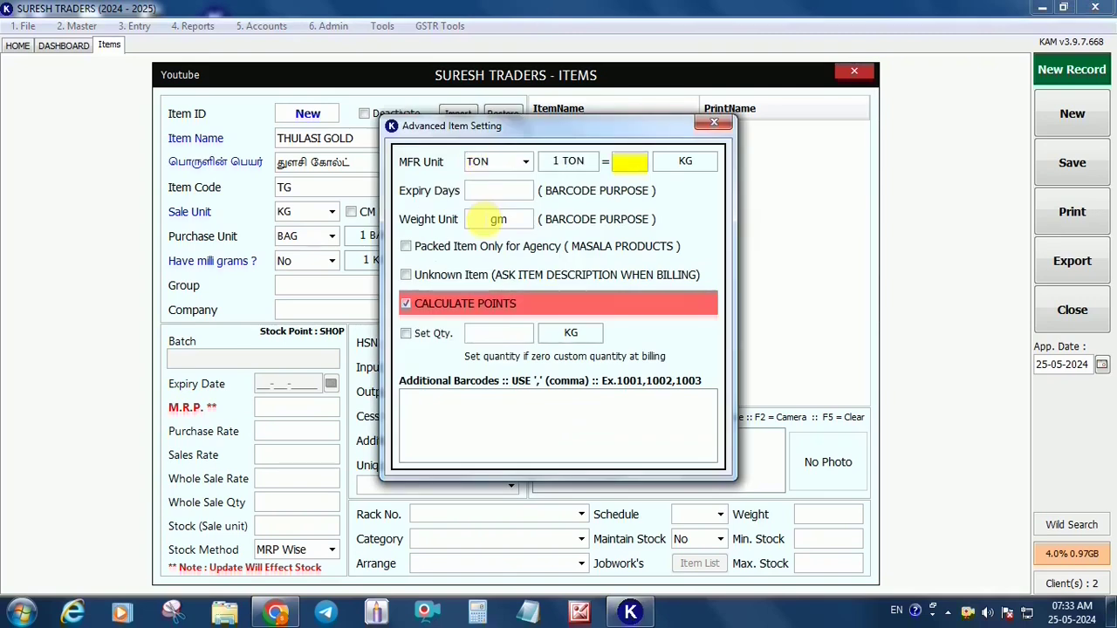
type("1000")
key("Escape")
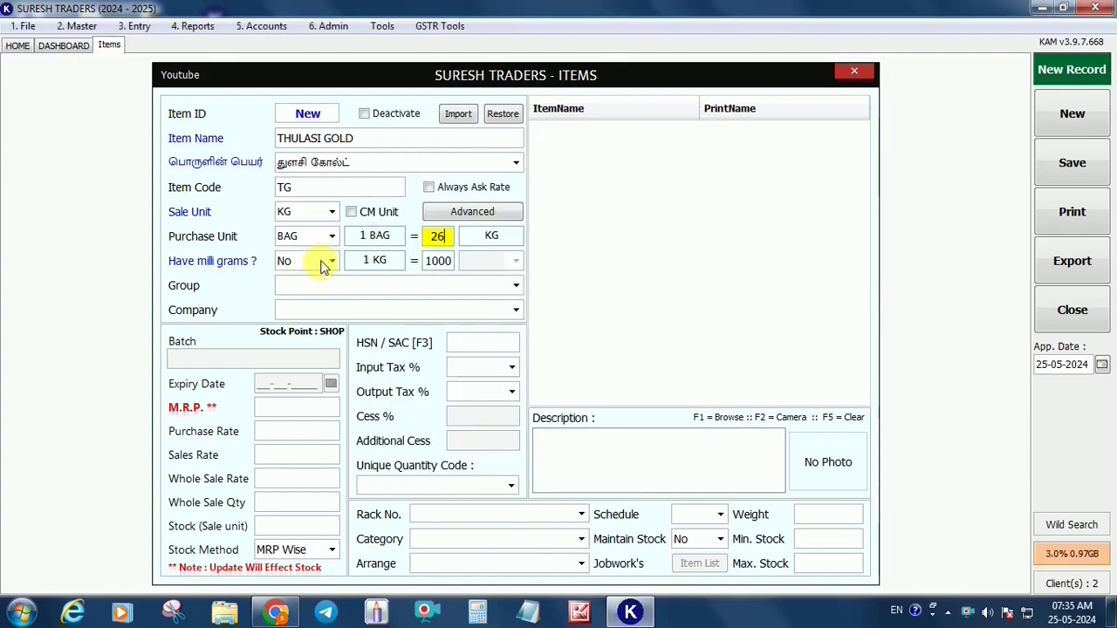
Enable milligrams with 1 KG equal to 1000 GM, then return to the Group field
left_click(330, 263)
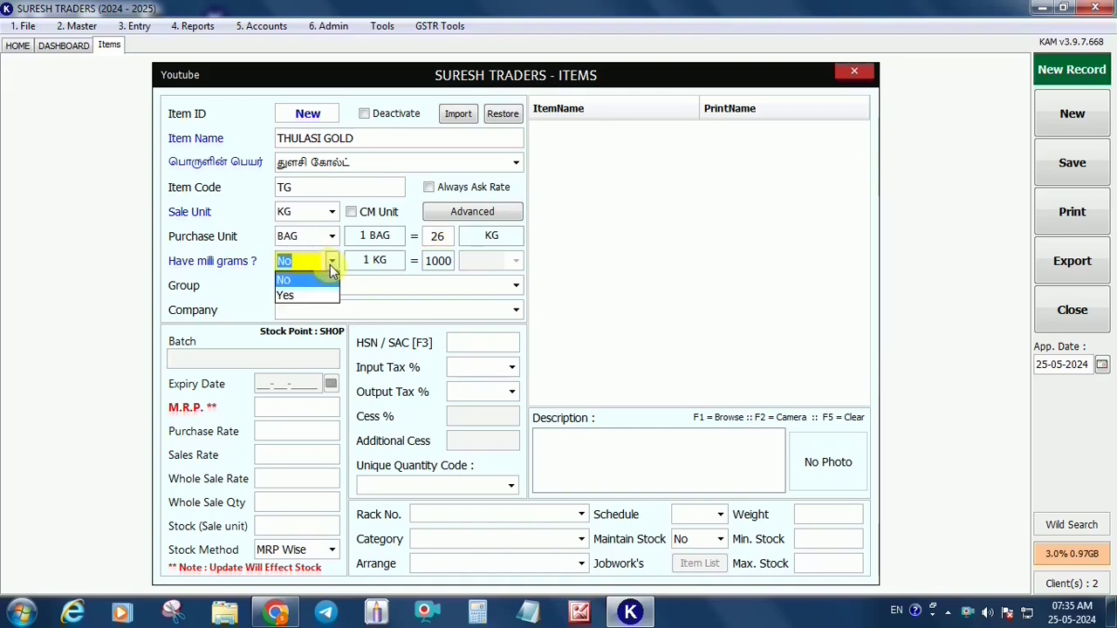
left_click(319, 295)
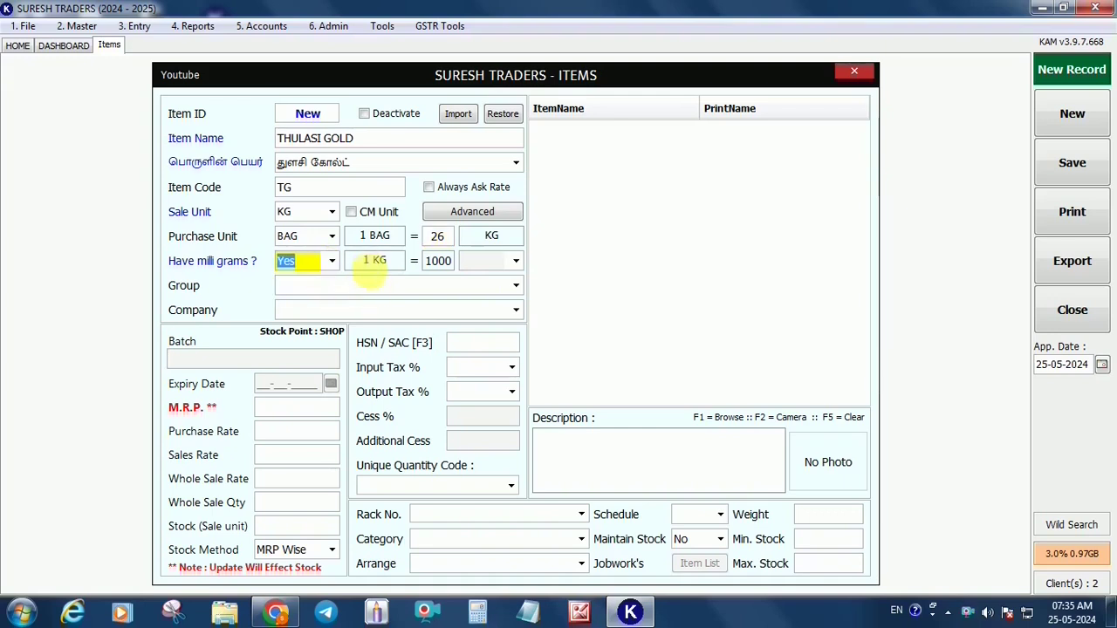
left_click(462, 261)
type("GM")
key("Return")
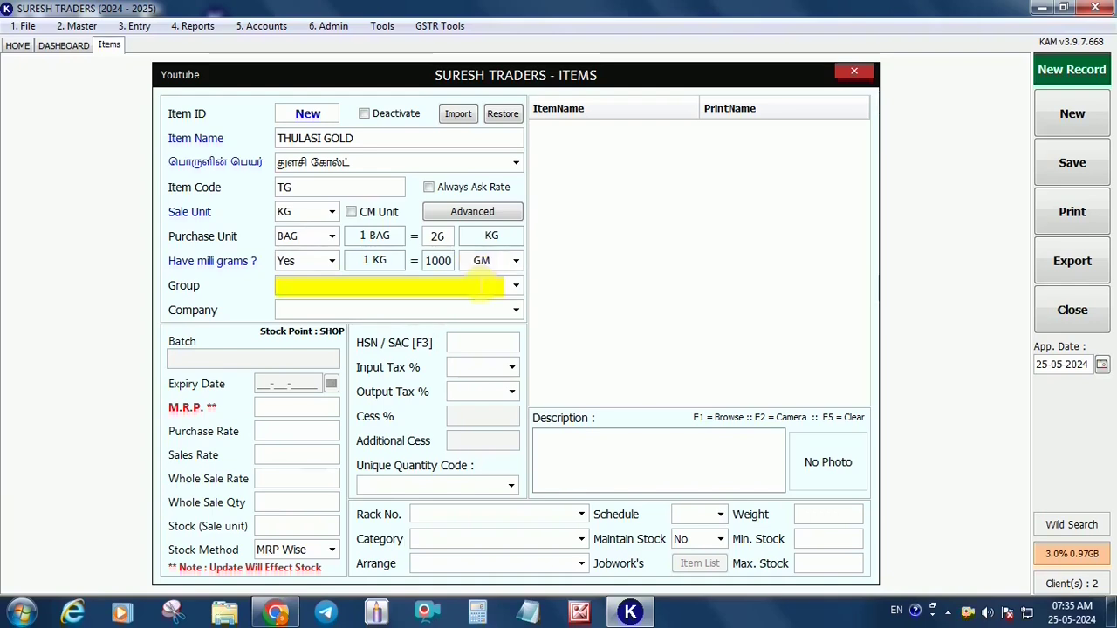
key("Return")
key("Return")
left_click(483, 284)
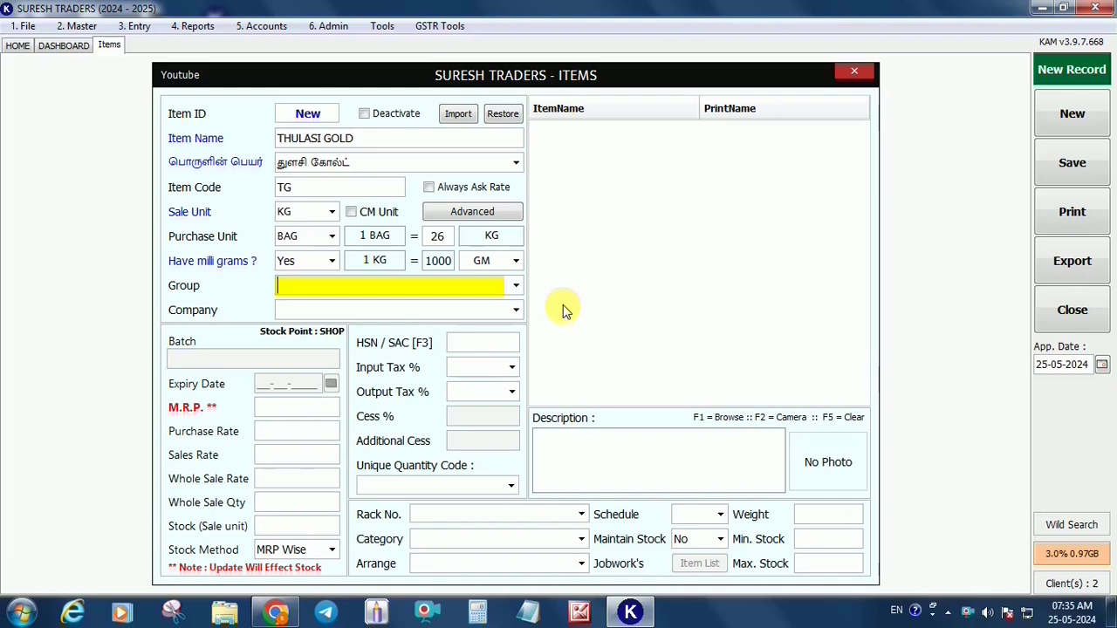
Set the item's Group to RICE and Company to THULASI
type("RICE")
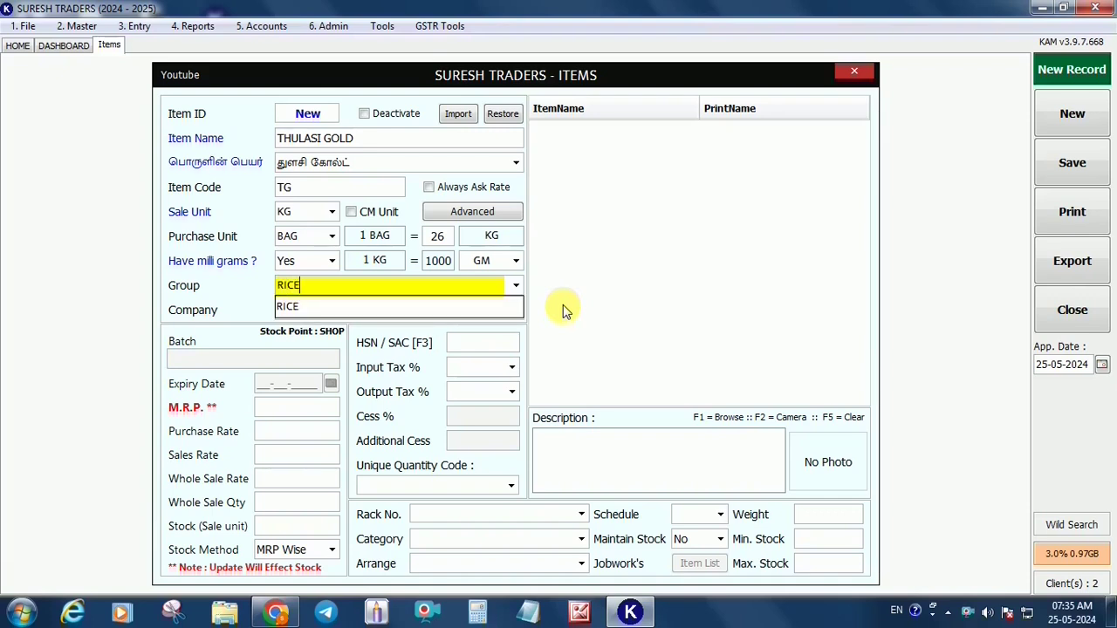
key("Return")
type("THULASI")
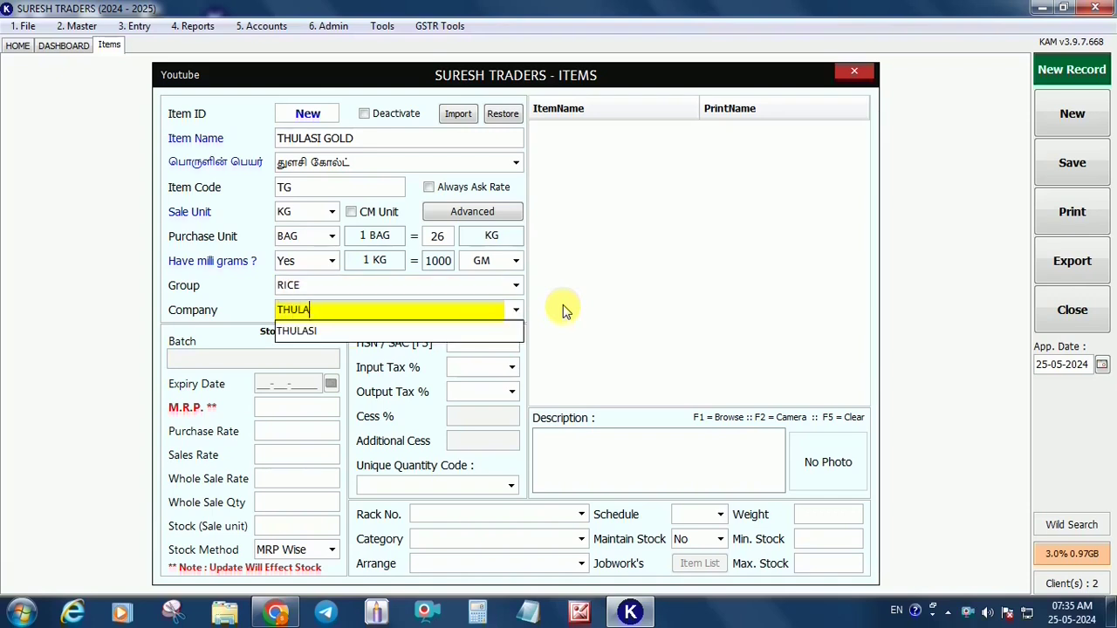
key("Return")
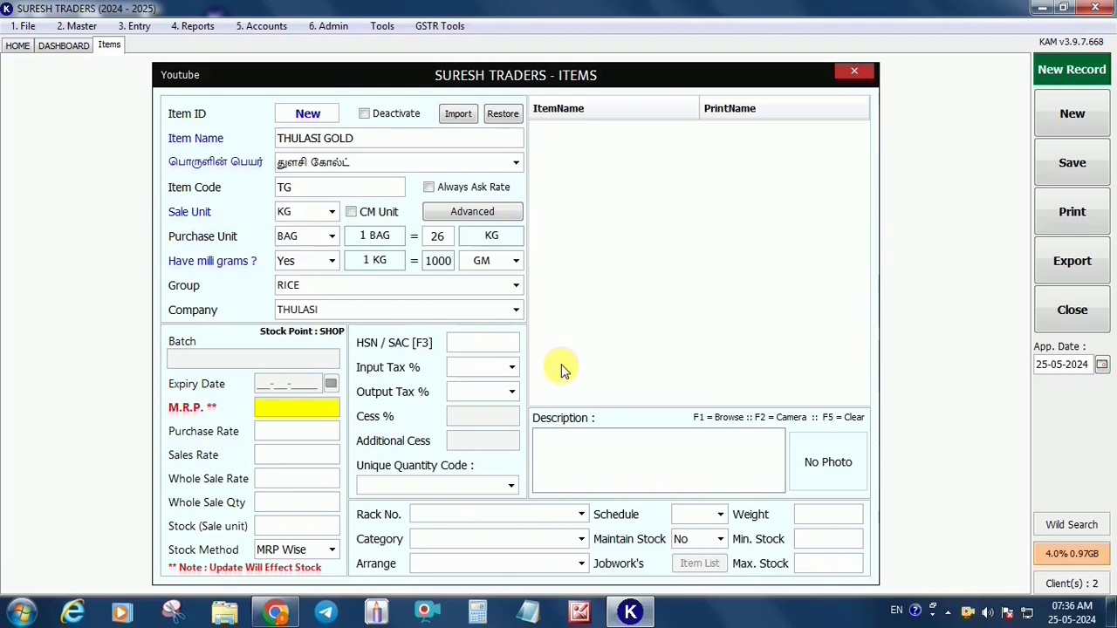
Enter M.R.P. 80, purchase rate 70, sales rate 78, wholesale rate 75, and opening stock 260
type("80")
key("Return")
type("70")
key("Return")
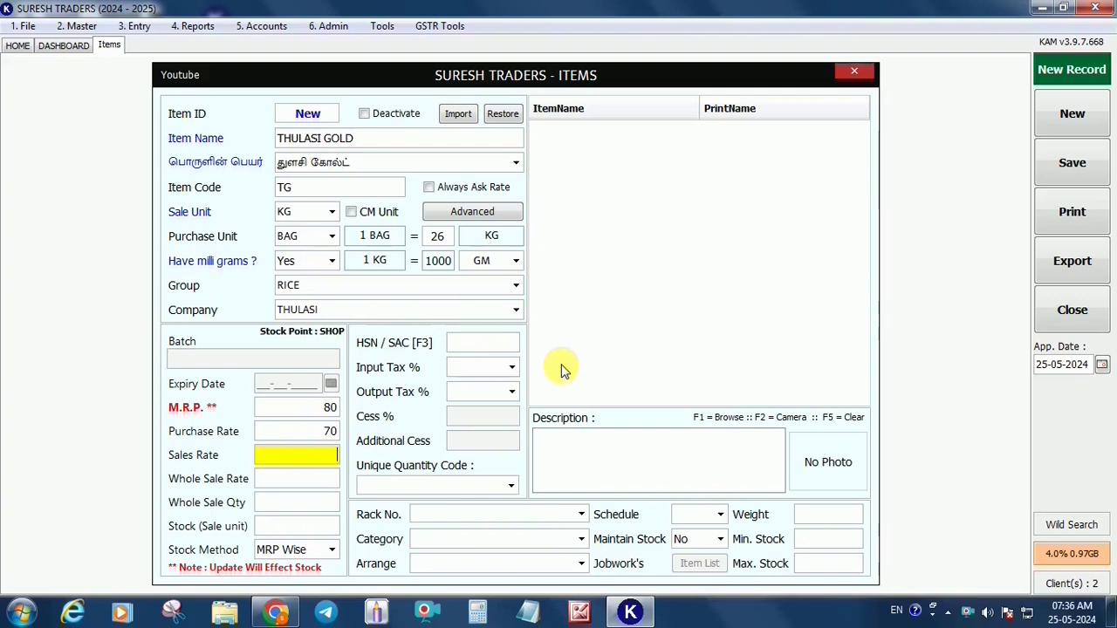
type("78")
key("Return")
type("75")
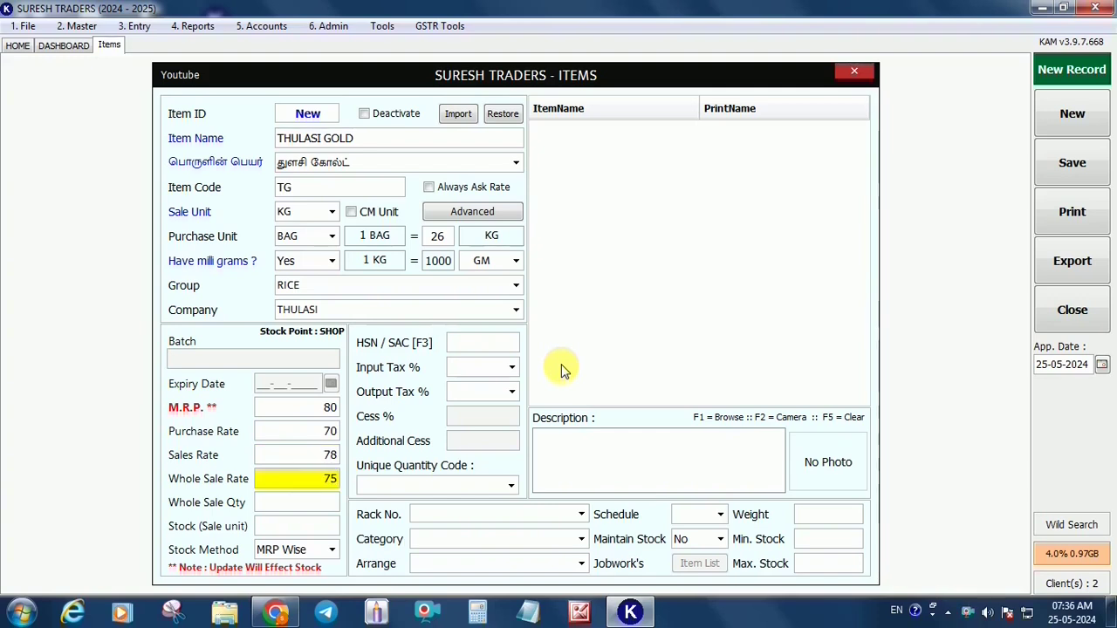
key("Return")
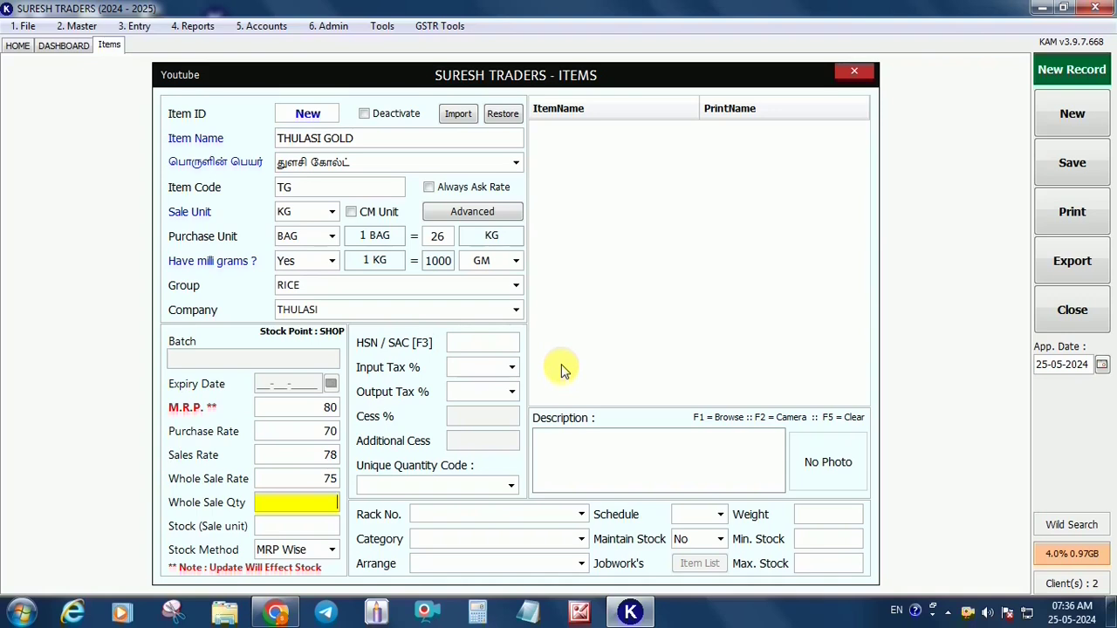
key("Return")
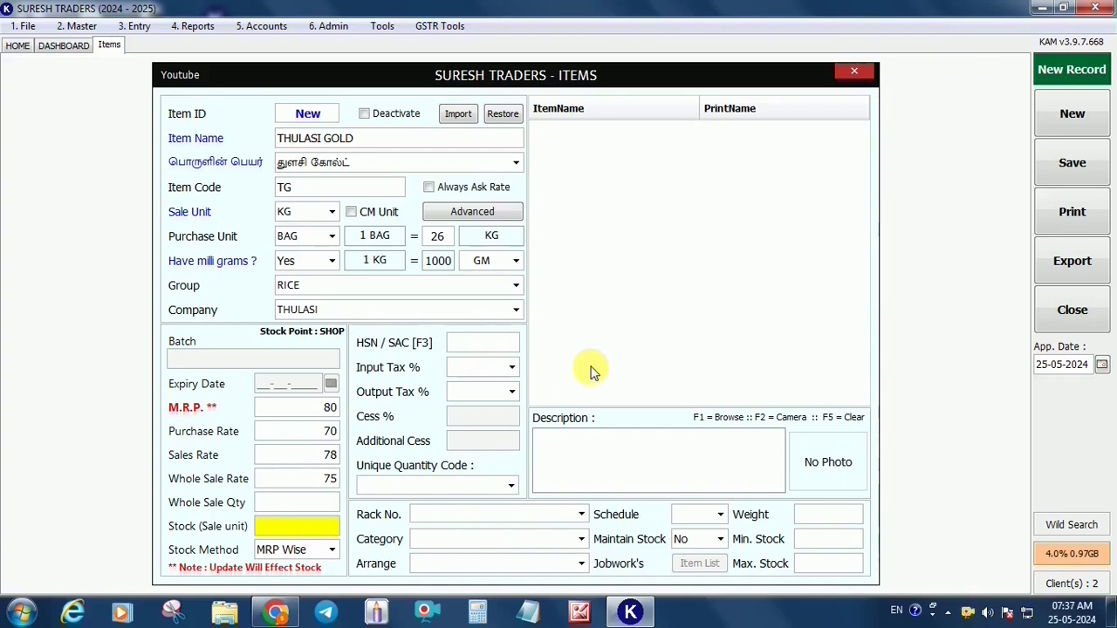
type("260")
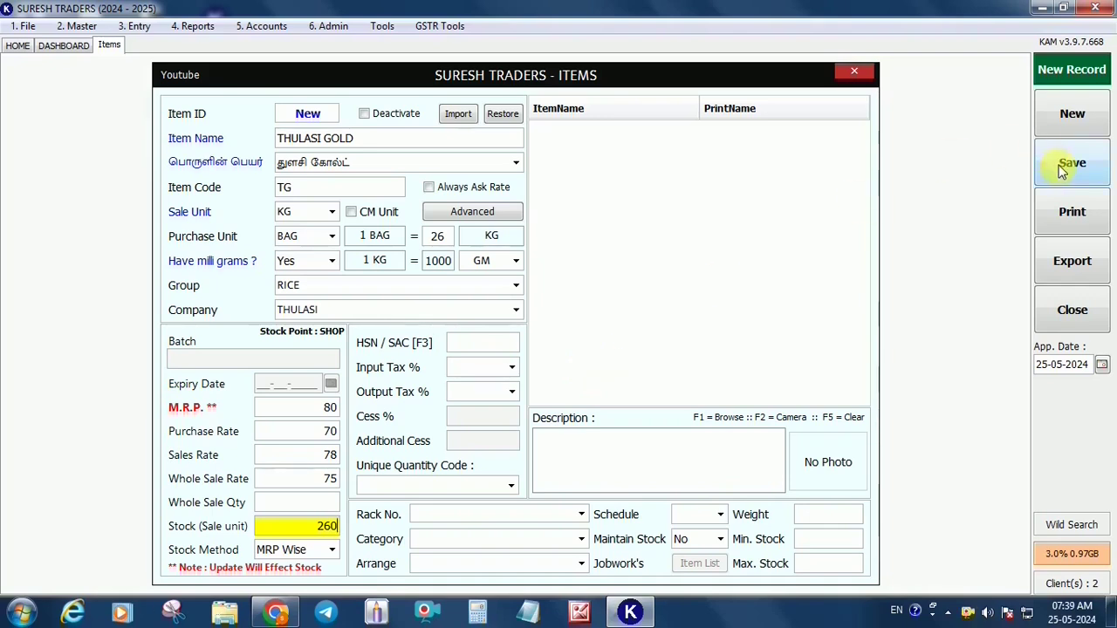
Save THULASI GOLD, reload it by code TG to review, then clear to a blank item
key("ctrl+s")
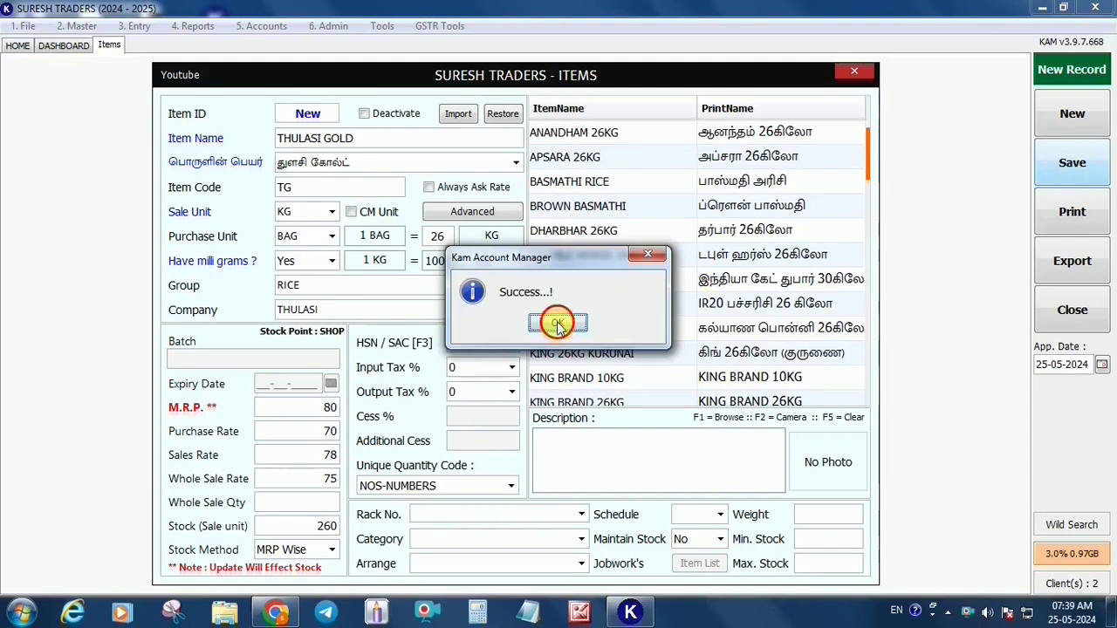
left_click(558, 324)
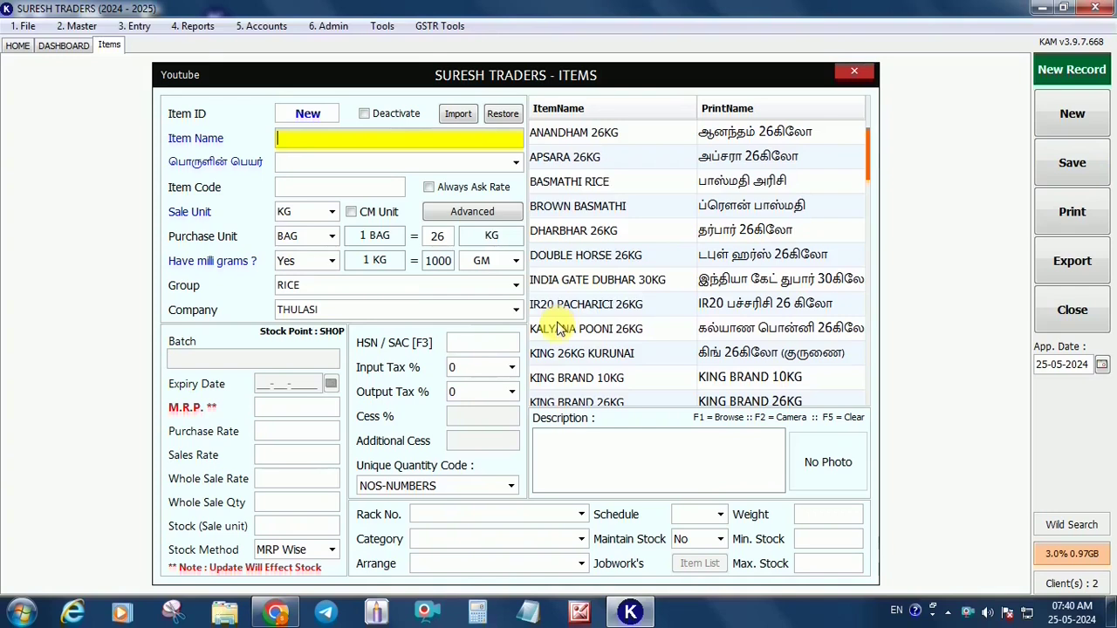
type("TG")
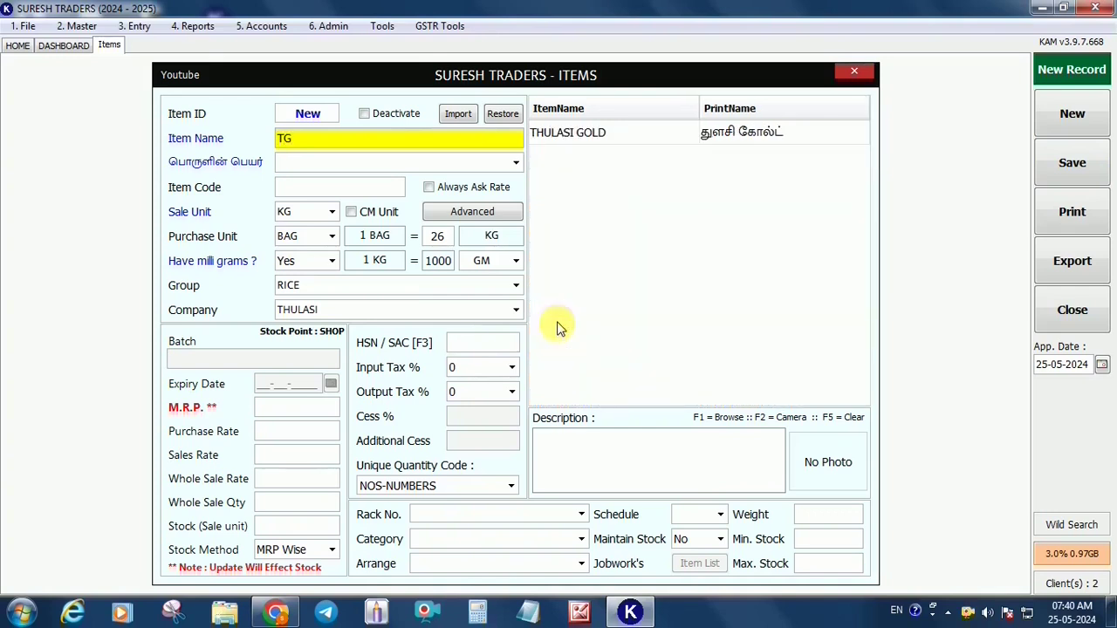
key("Down")
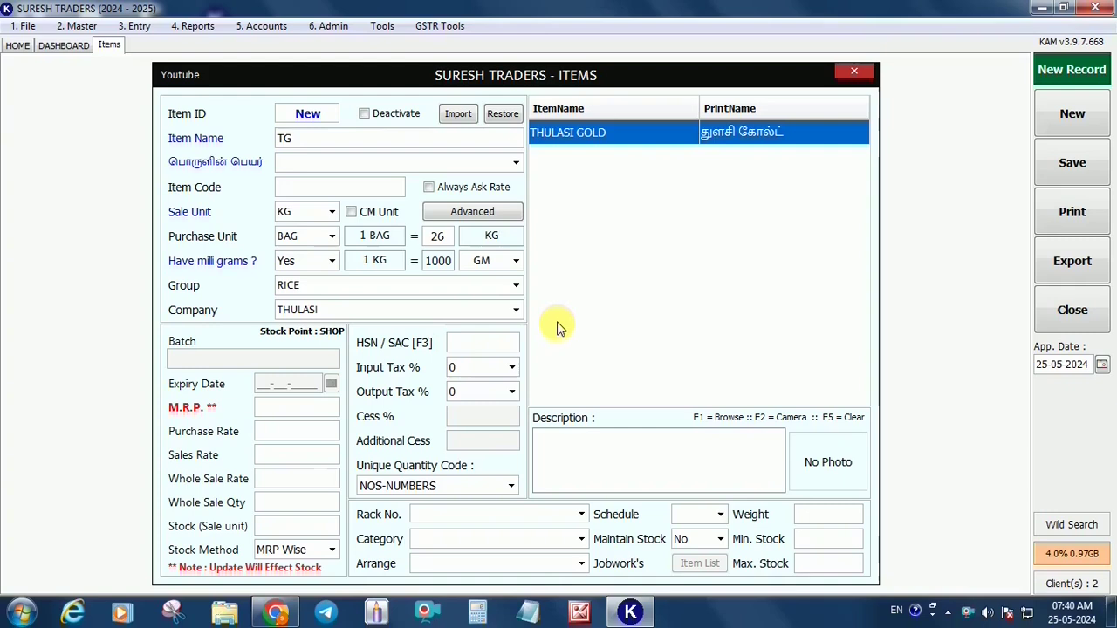
key("Return")
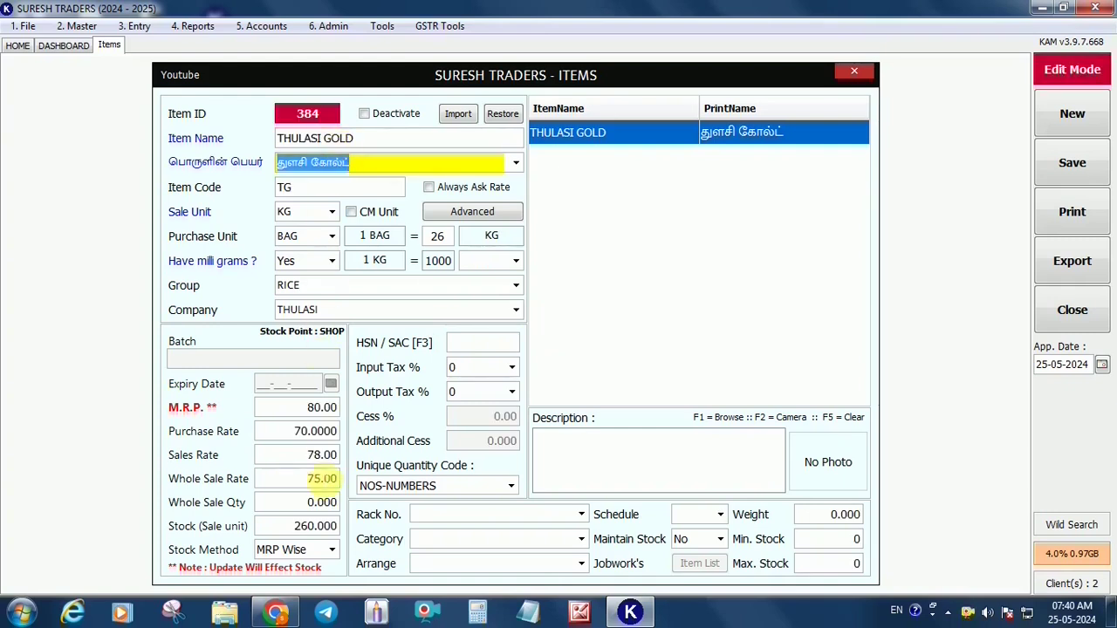
left_click(1072, 113)
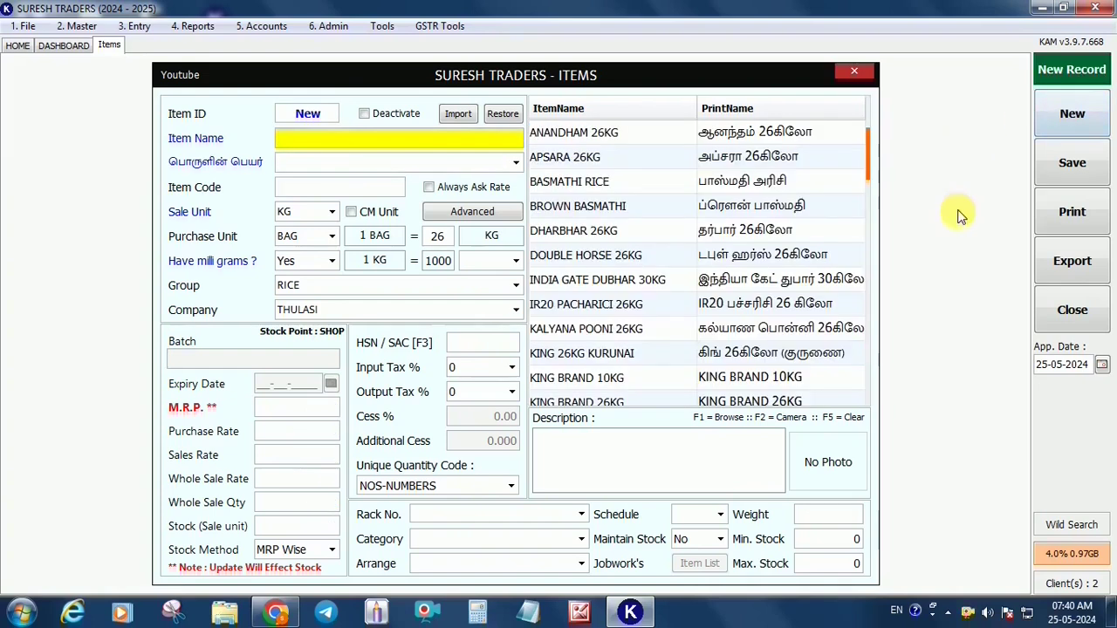
Leave the Items form via HOME and open the Parties and Contacts list
left_click(18, 50)
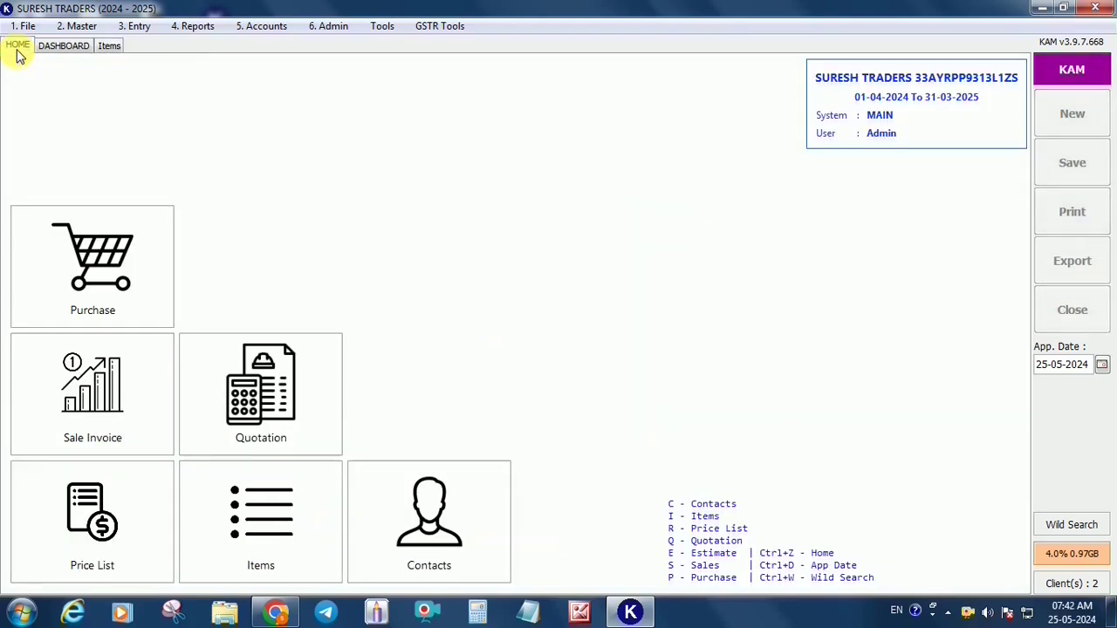
left_click(457, 542)
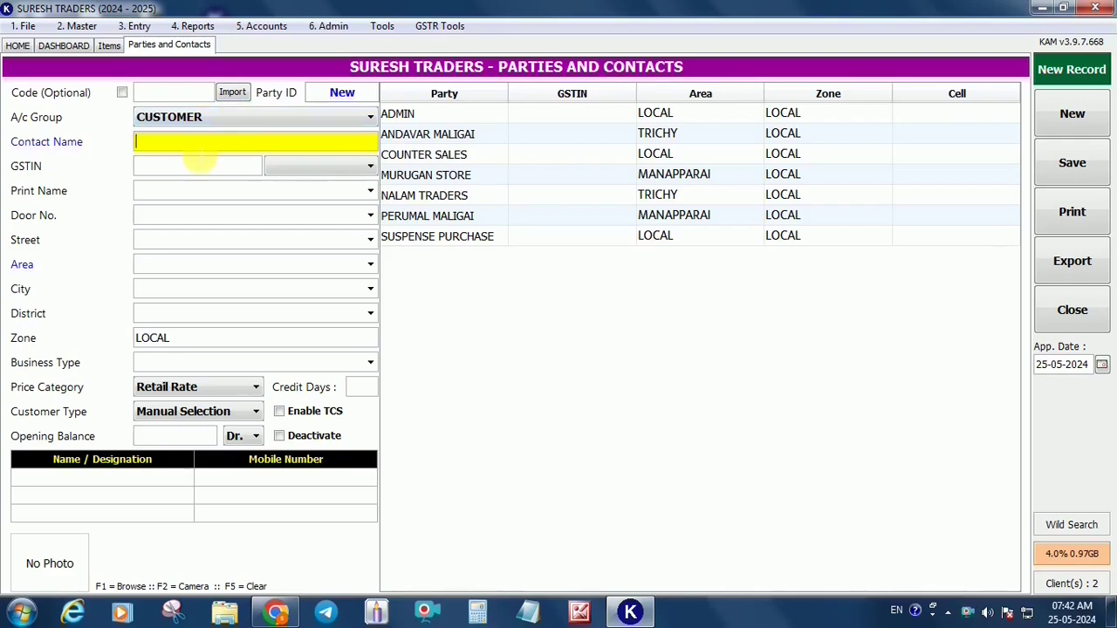
Give ANDAVAR MALIGAI a 5000 opening balance, enter the customer's mobile number, and save
left_click(447, 142)
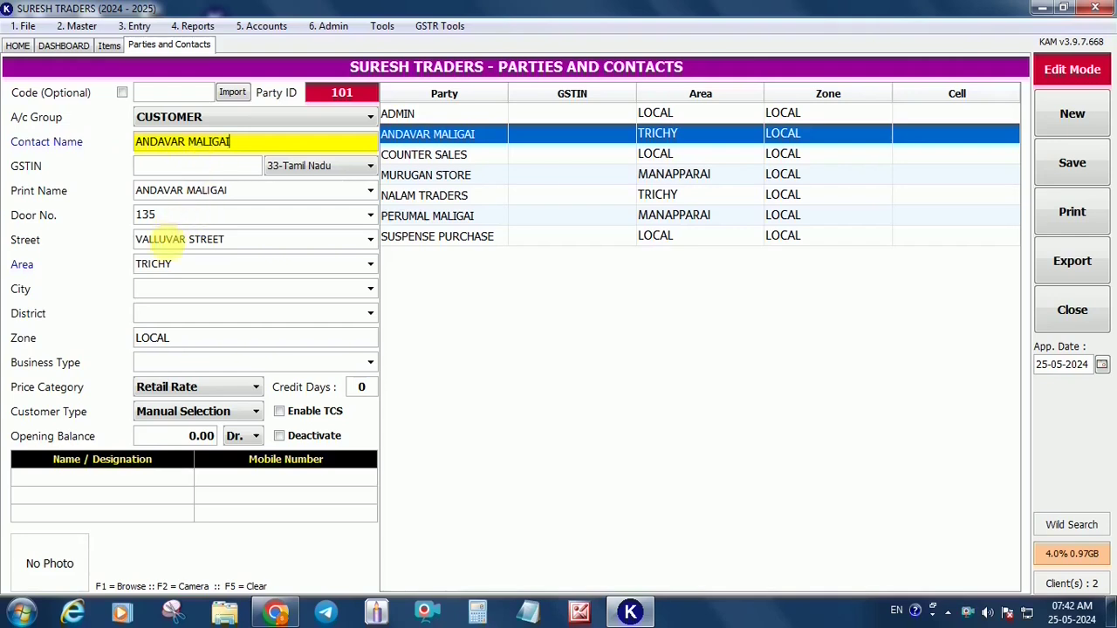
left_click(177, 443)
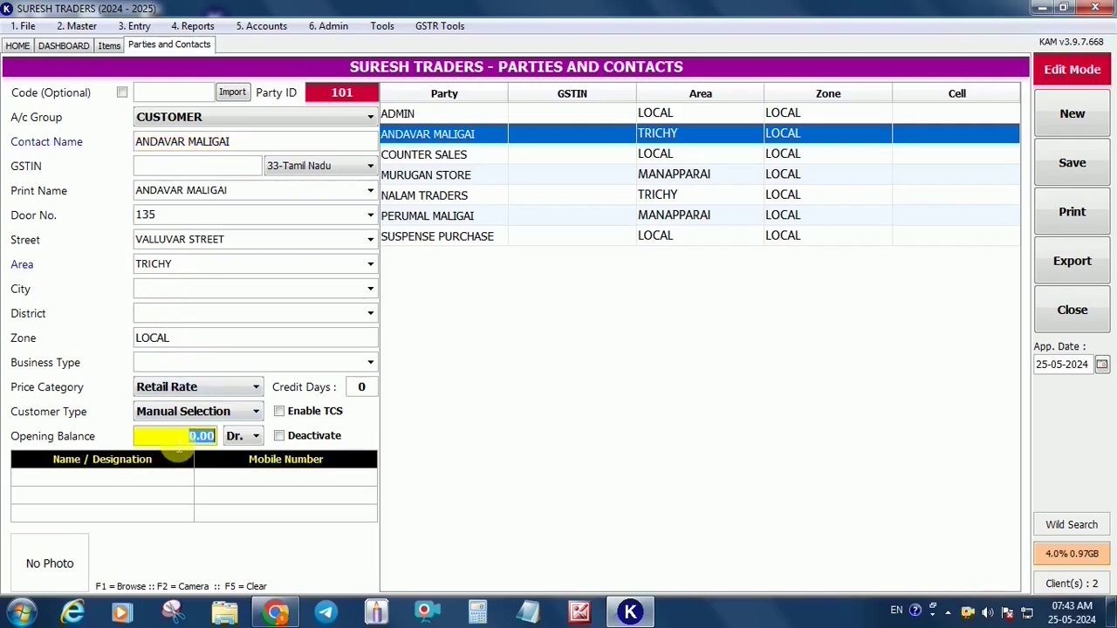
type("5000")
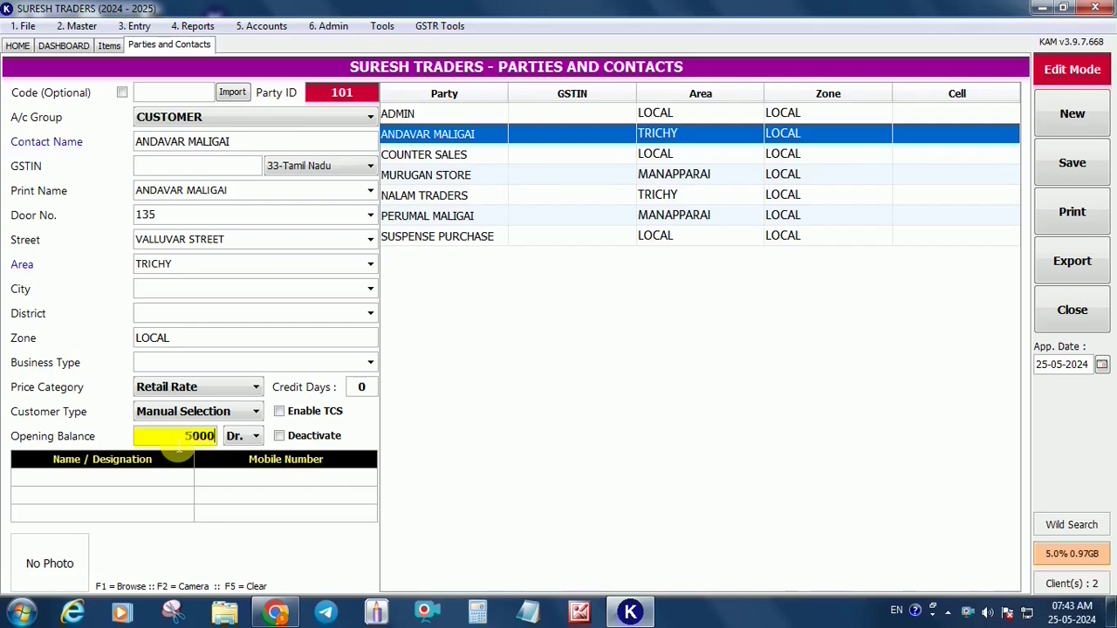
left_click(214, 478)
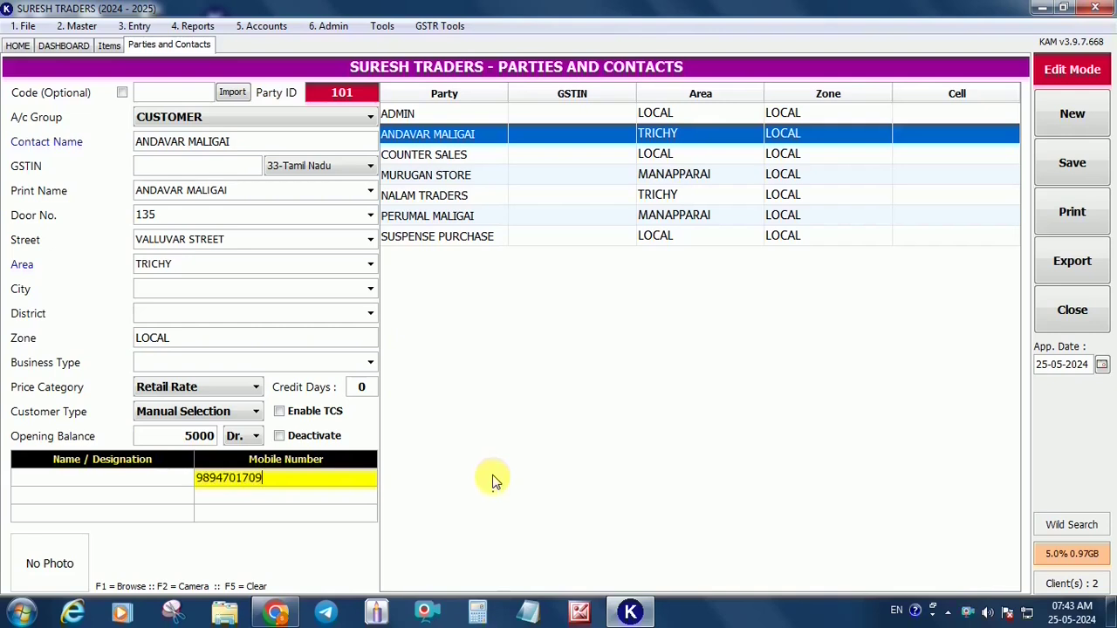
key("ctrl+s")
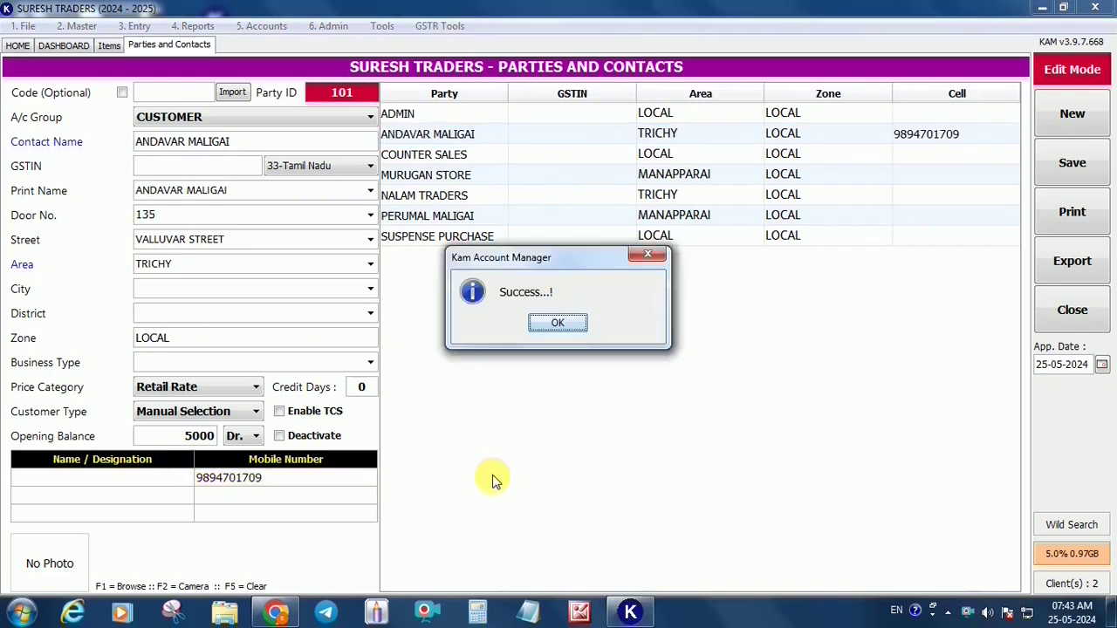
key("Return")
In the SUPPLIER group, give NALAM TRADERS a 10000 Cr. opening balance and save
left_click(234, 115)
left_click(262, 152)
left_click(384, 196)
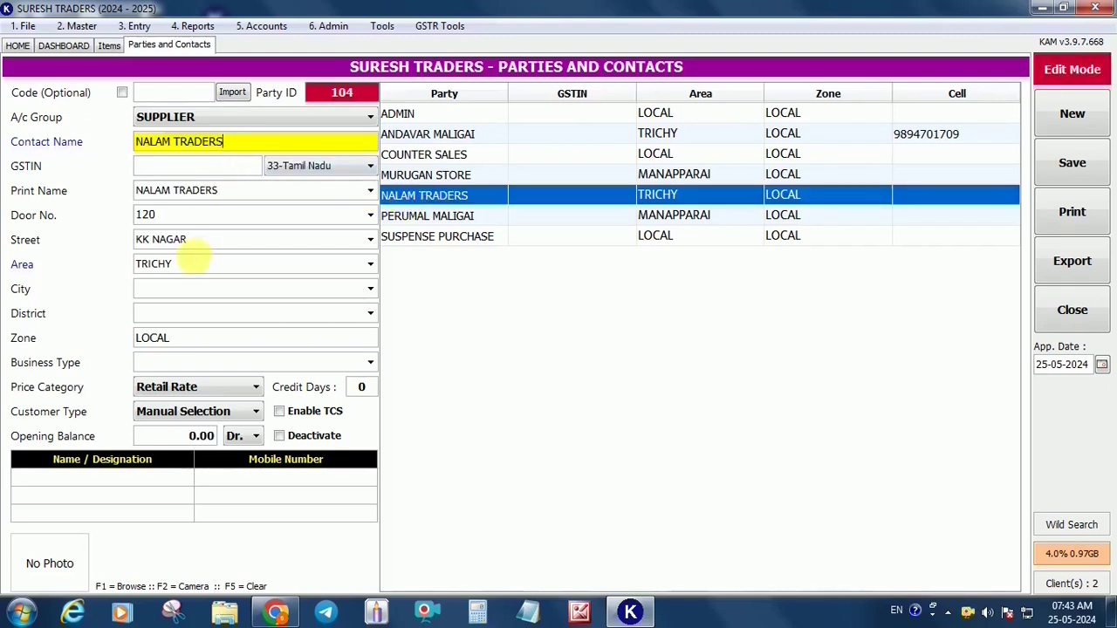
left_click(199, 437)
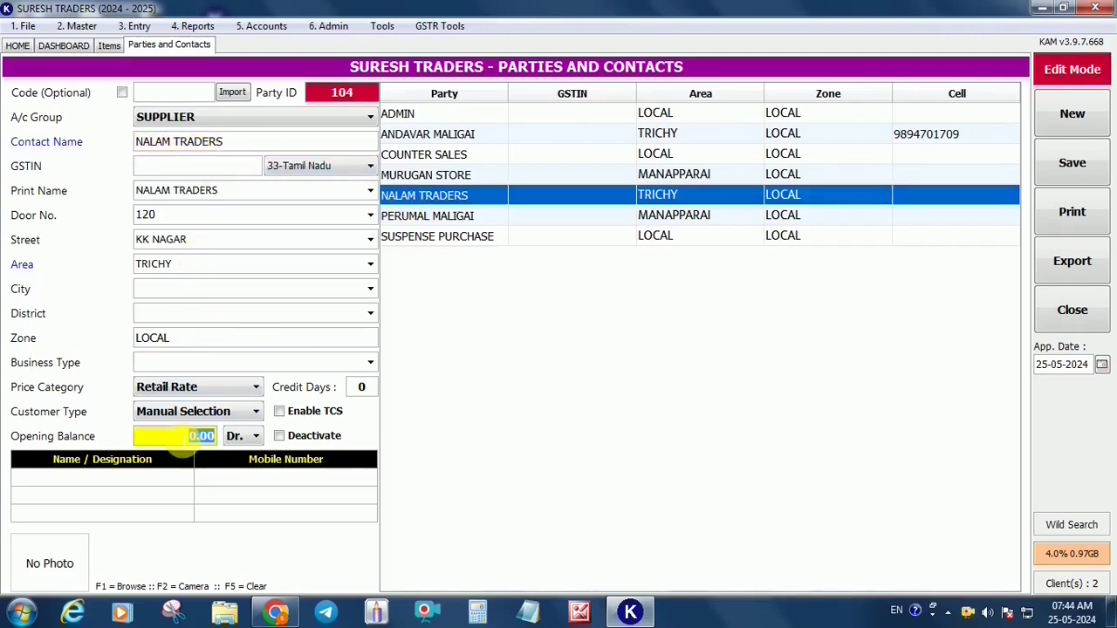
type("10000")
left_click(243, 436)
left_click(248, 473)
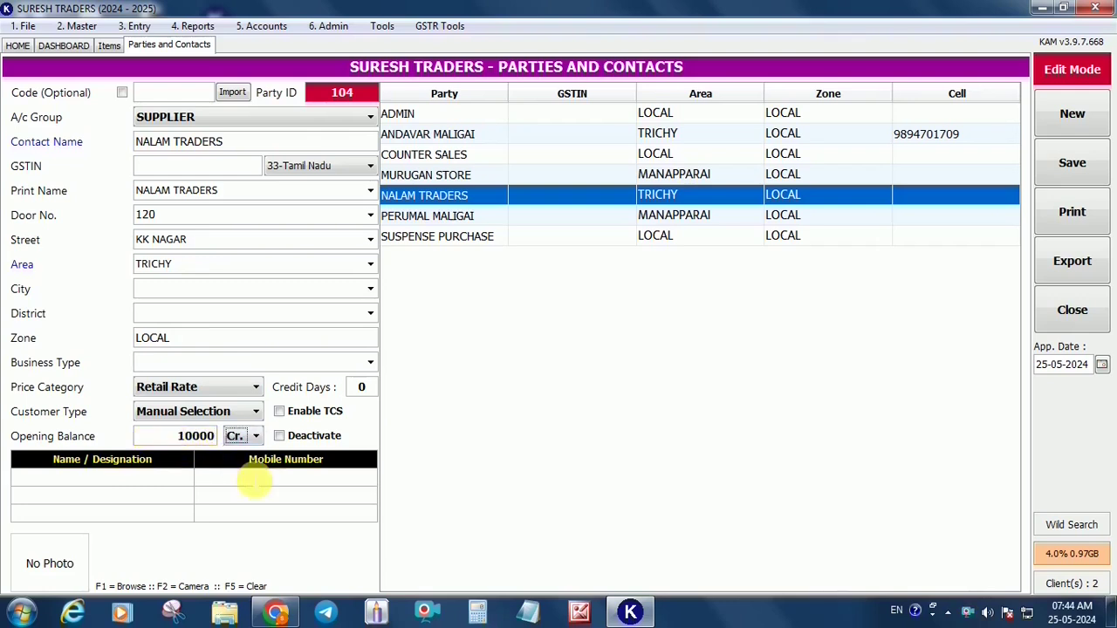
key("ctrl+s")
key("Return")
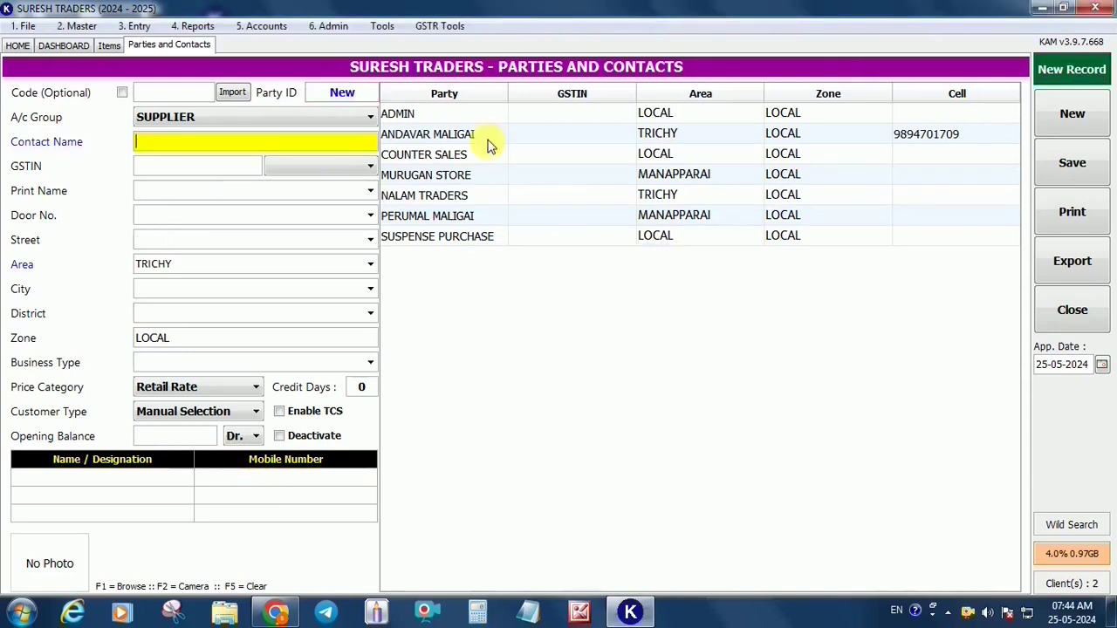
Browse the supplier list, then return to the home dashboard
left_click(490, 139)
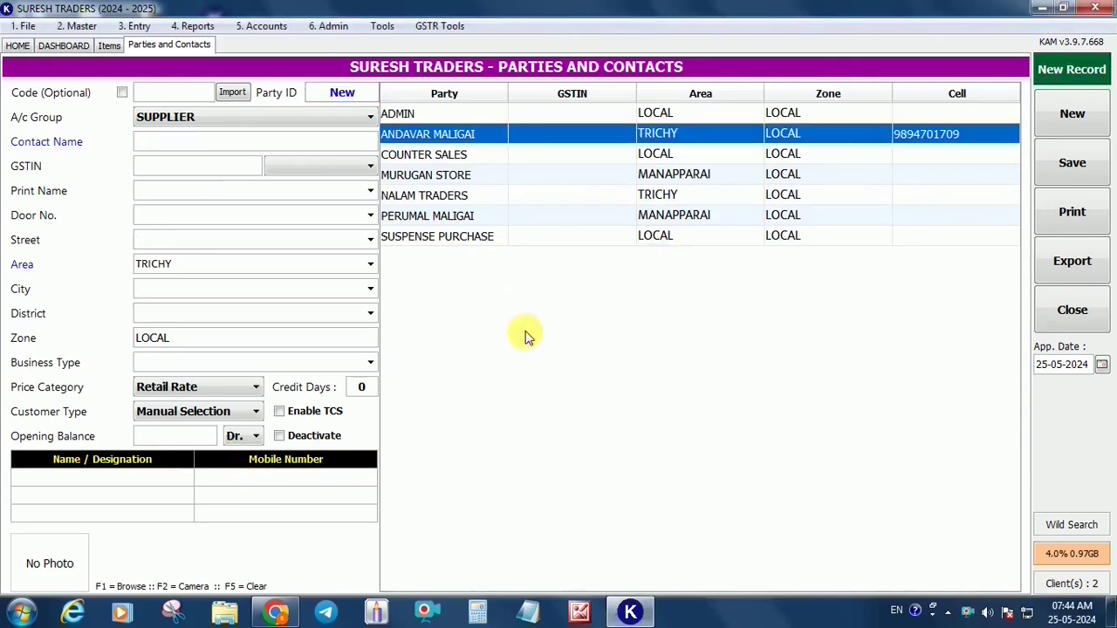
key("Down")
key("Down")
key("Down")
key("Down")
key("Down")
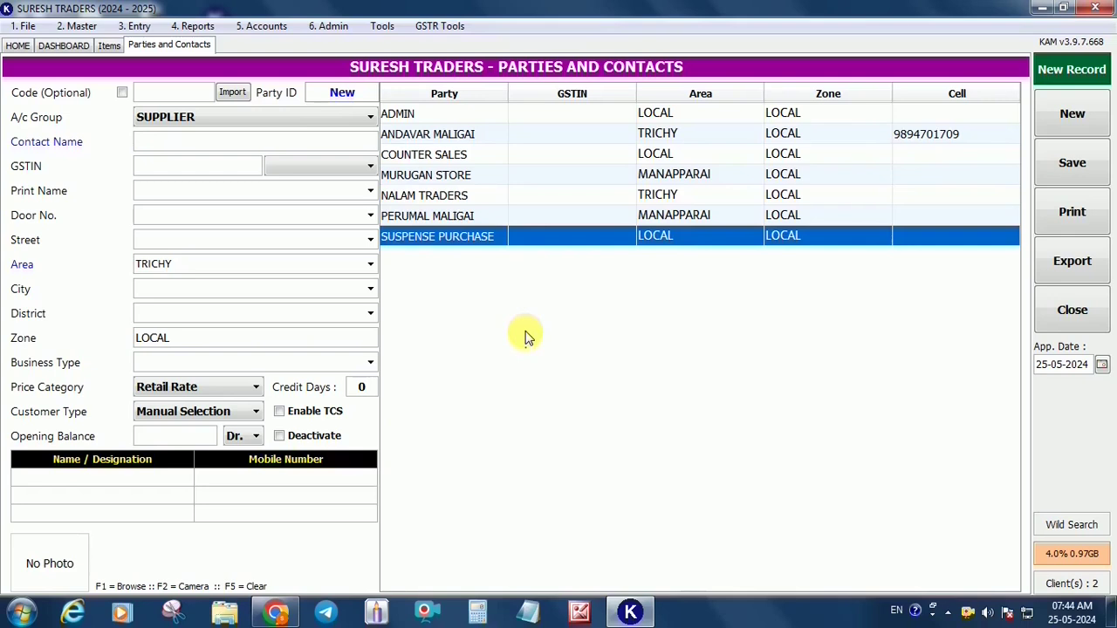
left_click(229, 147)
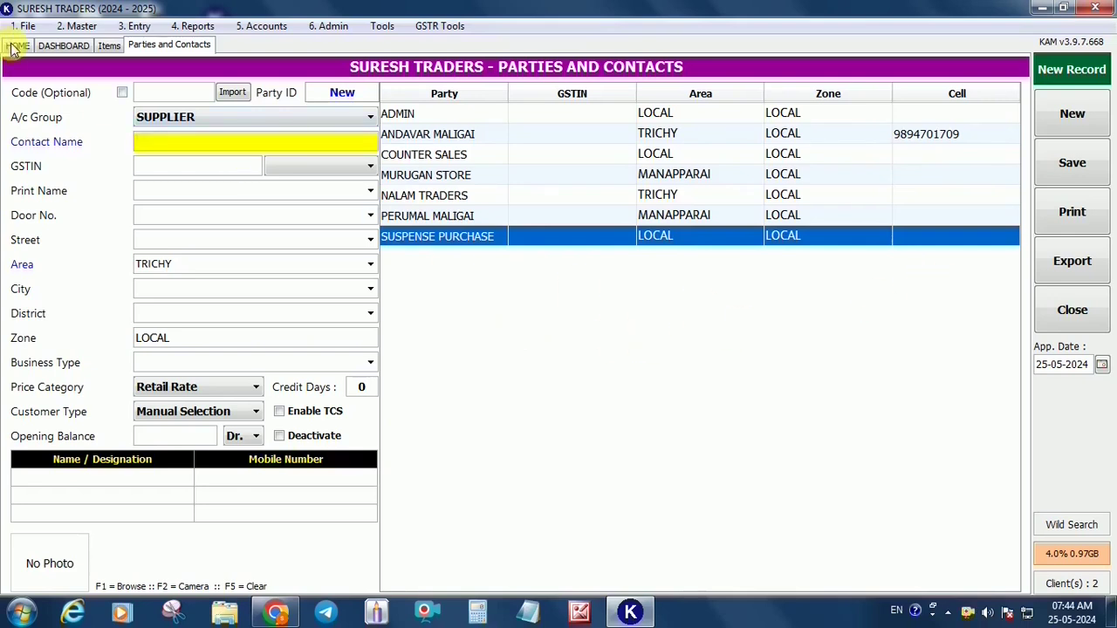
left_click(15, 45)
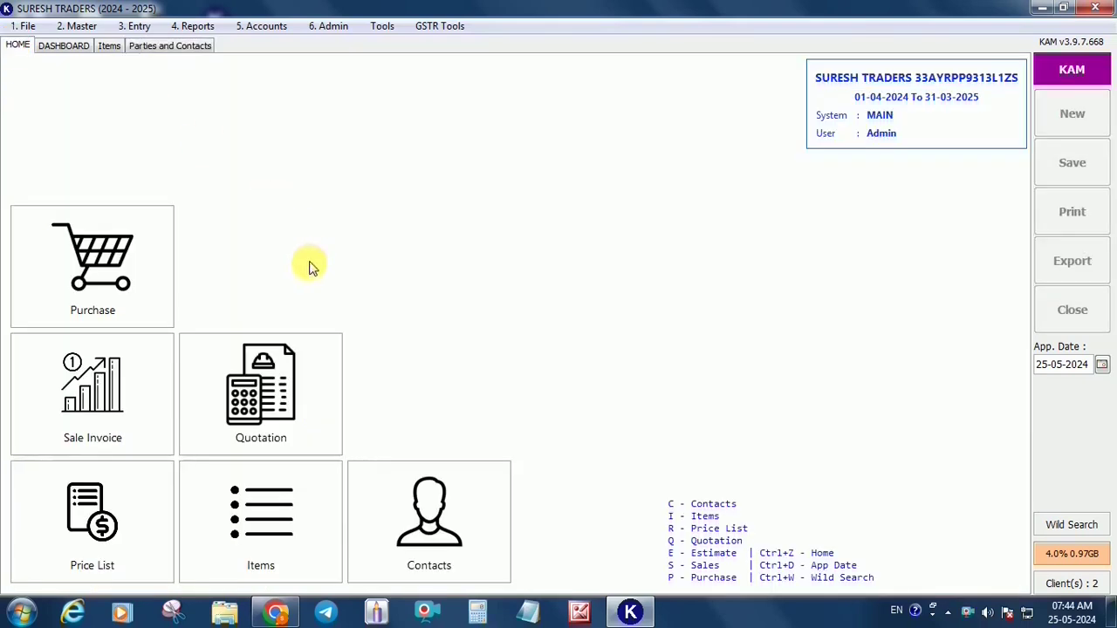
Begin purchase invoice number 001 with NALAM TRADERS as supplier and CREDIT payment mode
left_click(117, 272)
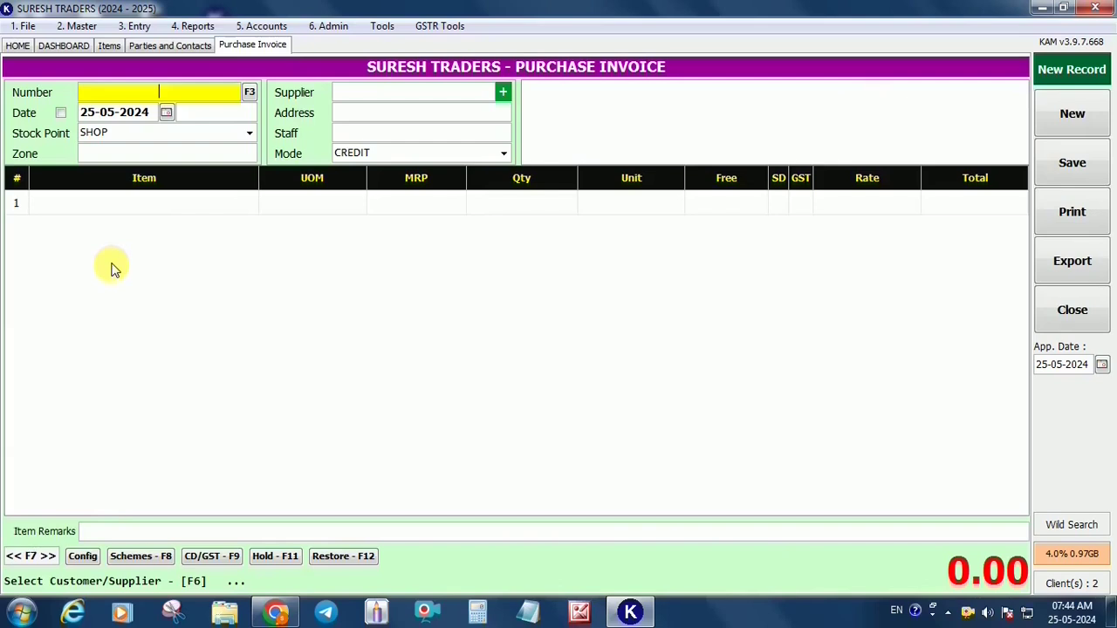
type("001")
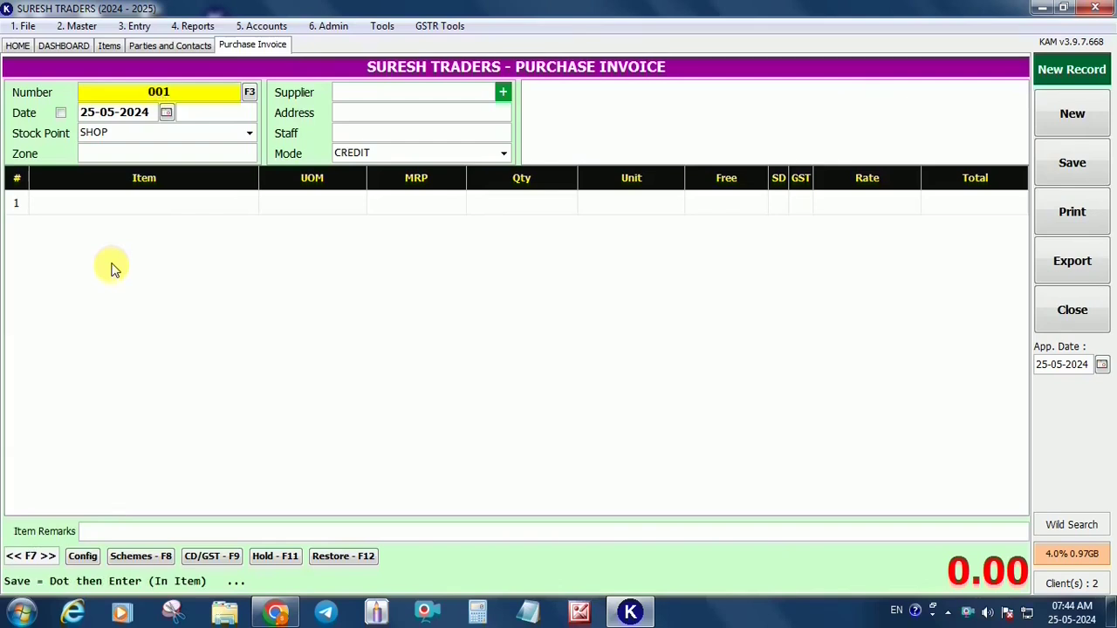
key("Return")
key("Return")
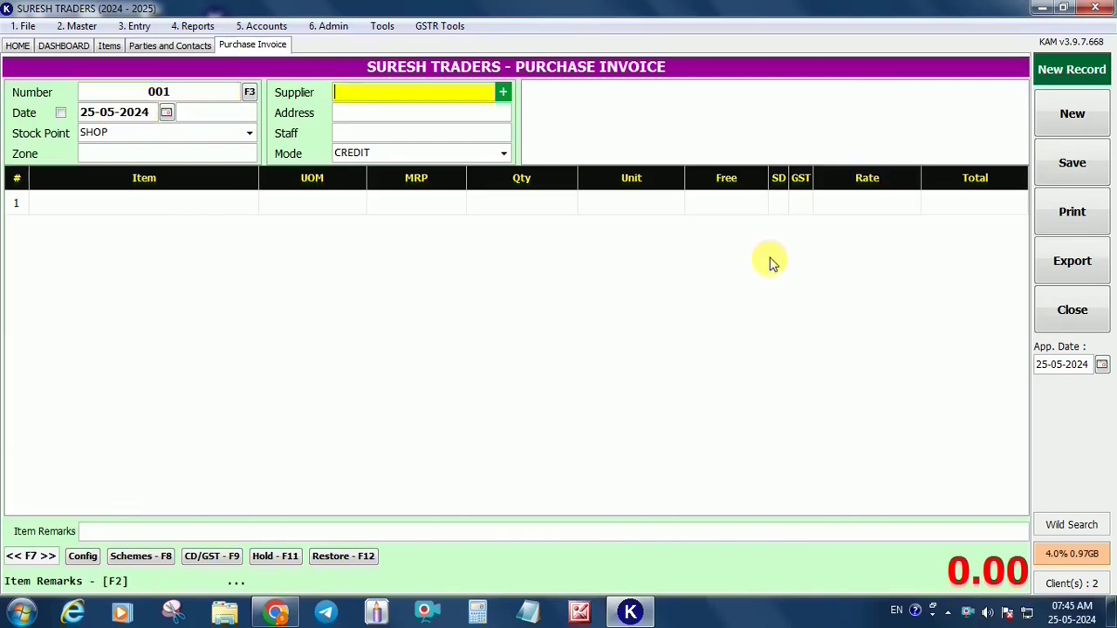
type("N")
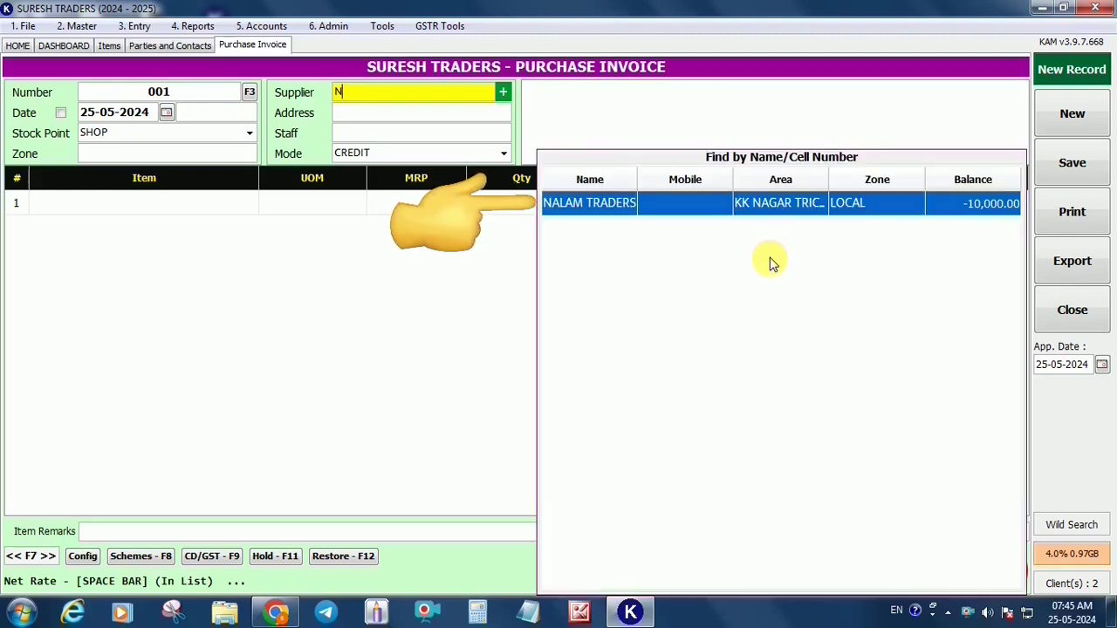
key("Return")
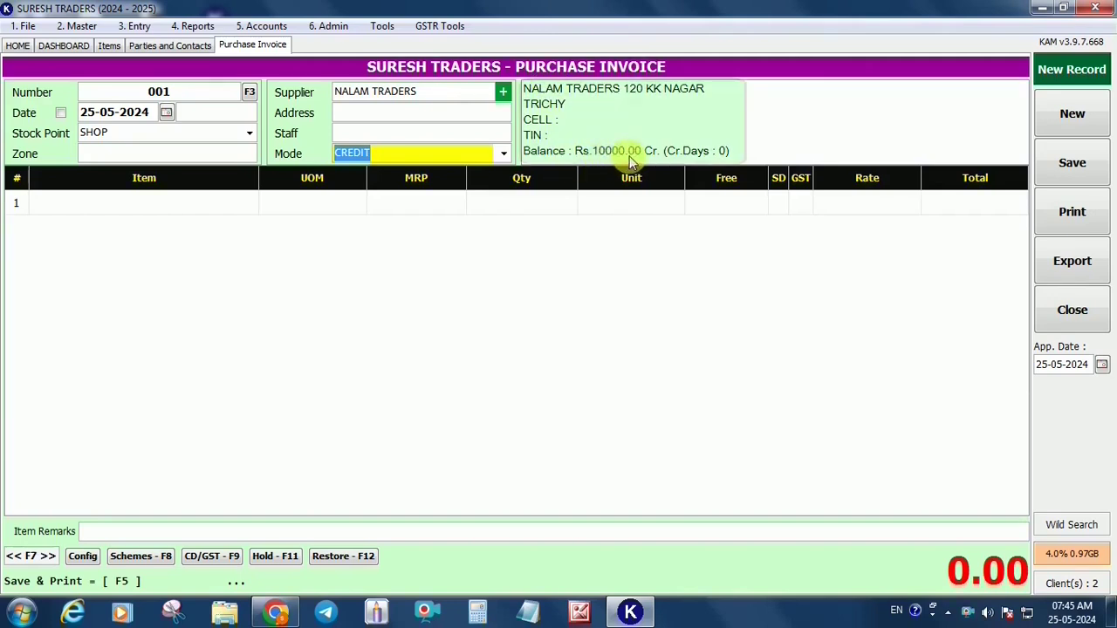
left_click(506, 157)
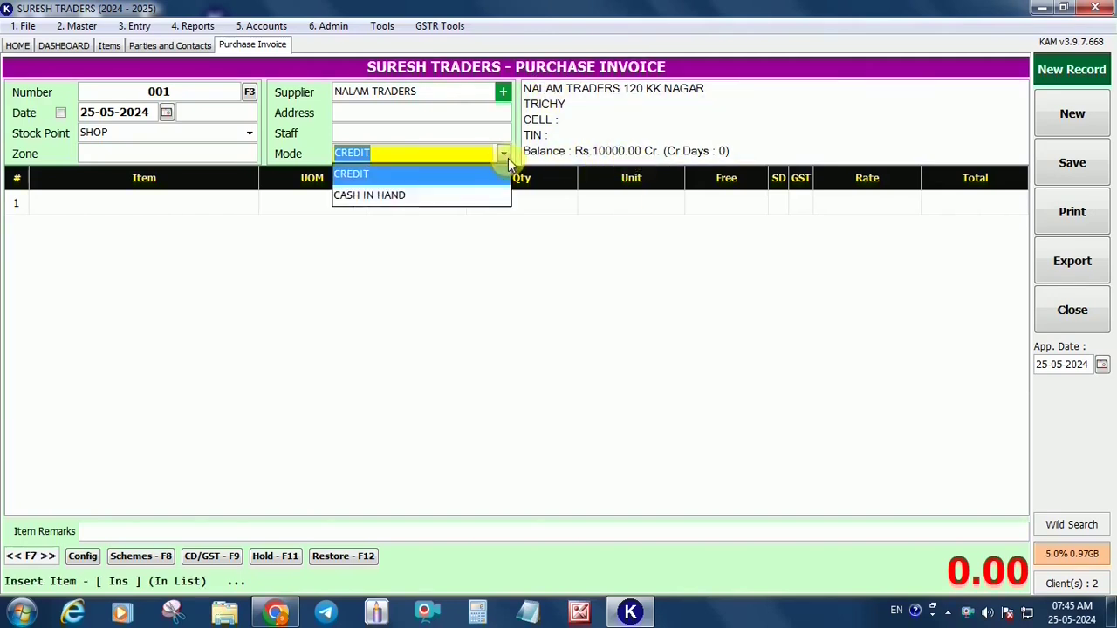
left_click(493, 179)
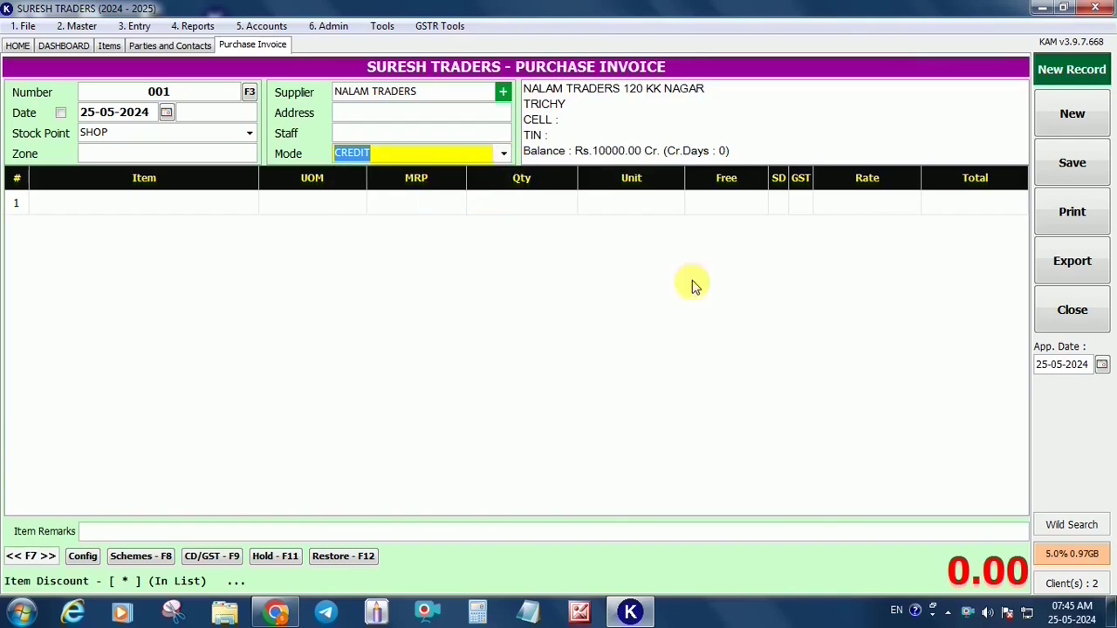
key("Return")
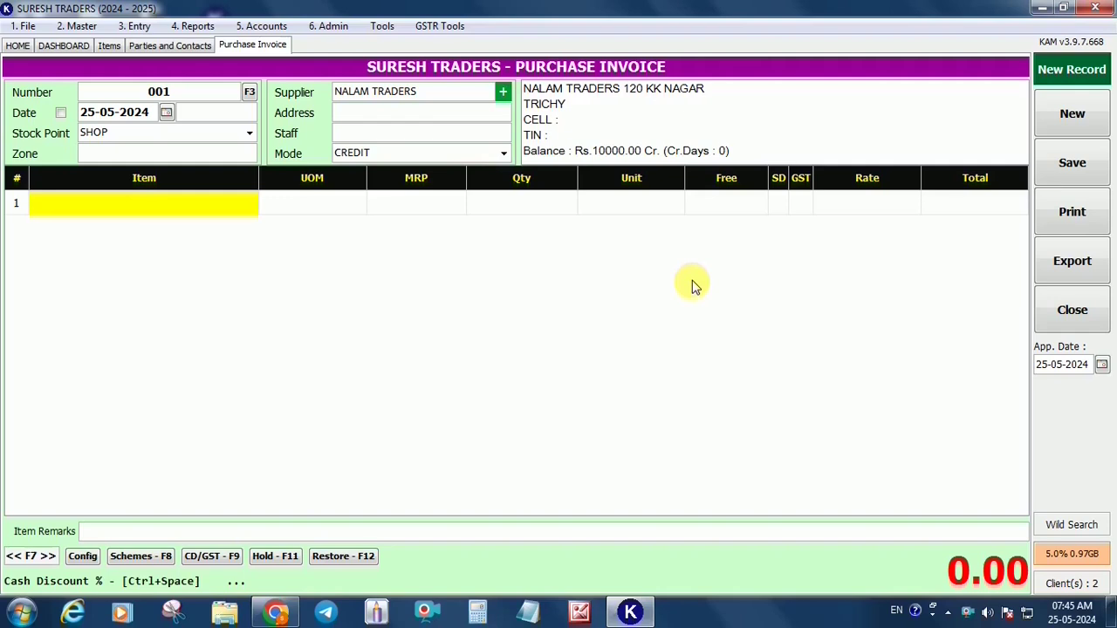
Bill line 1 as THULASI GOLD, quantity 5, unit BAG at rate 70, totalling 9100.00
type("TG")
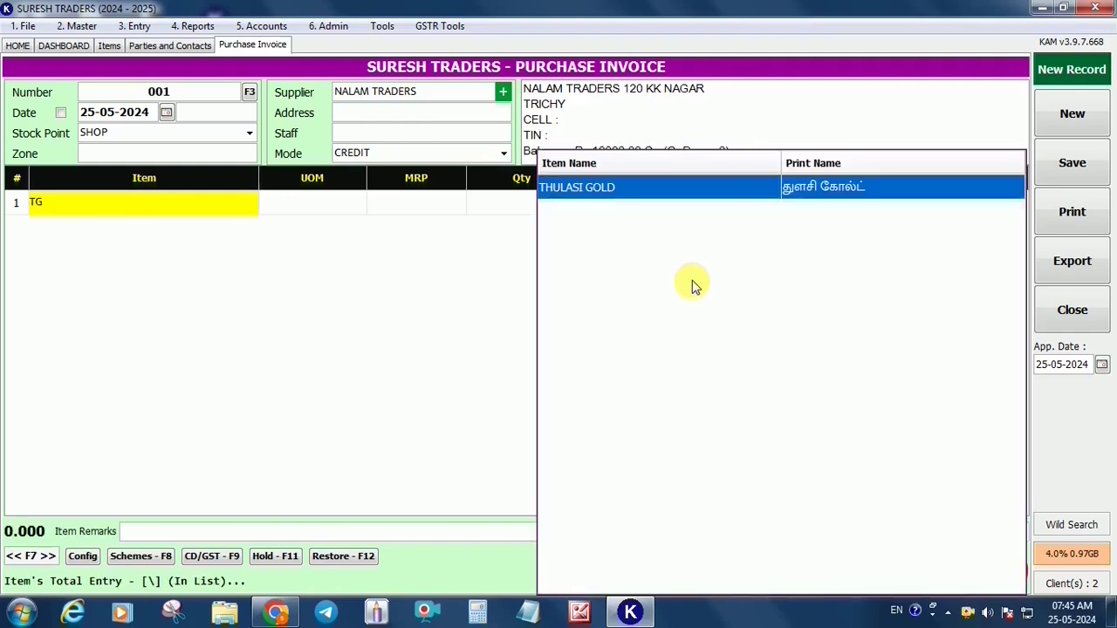
key("Return")
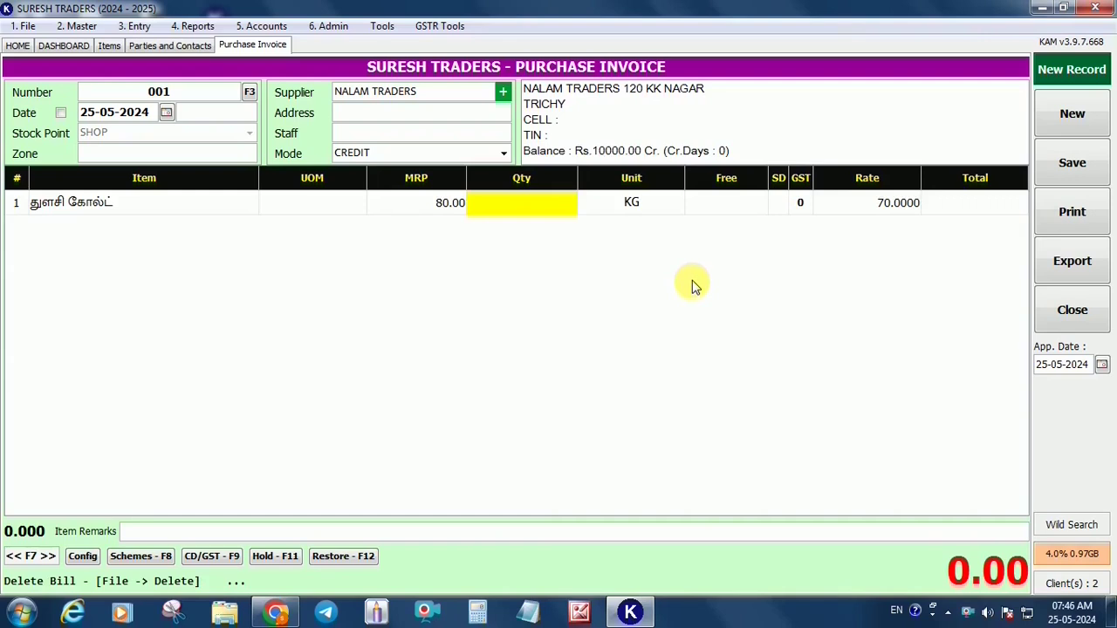
type("5")
key("Return")
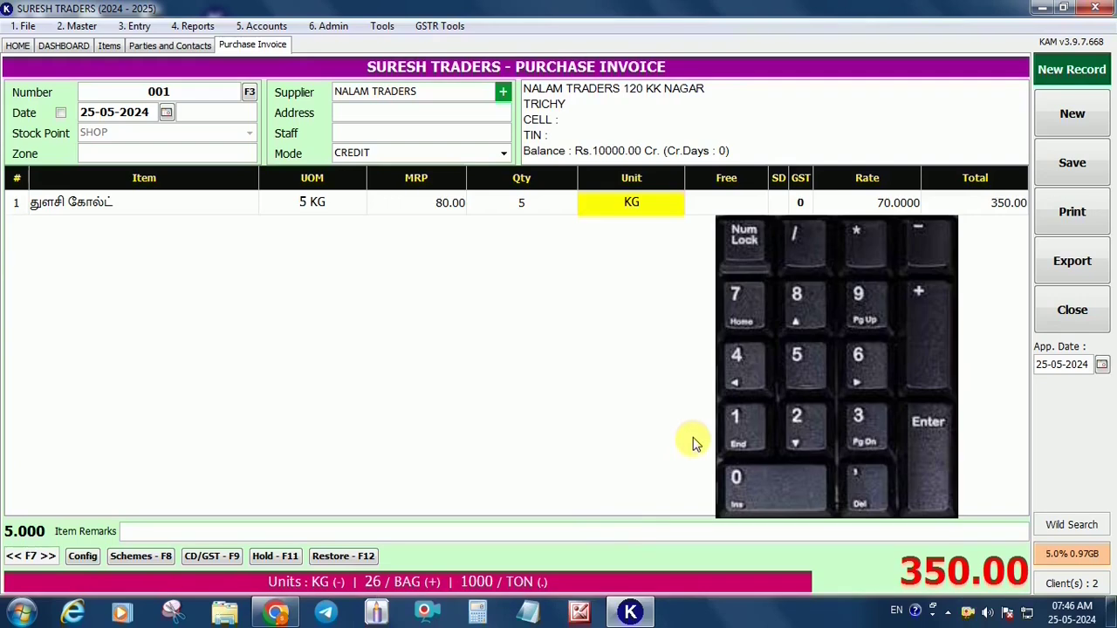
key("KP_Add")
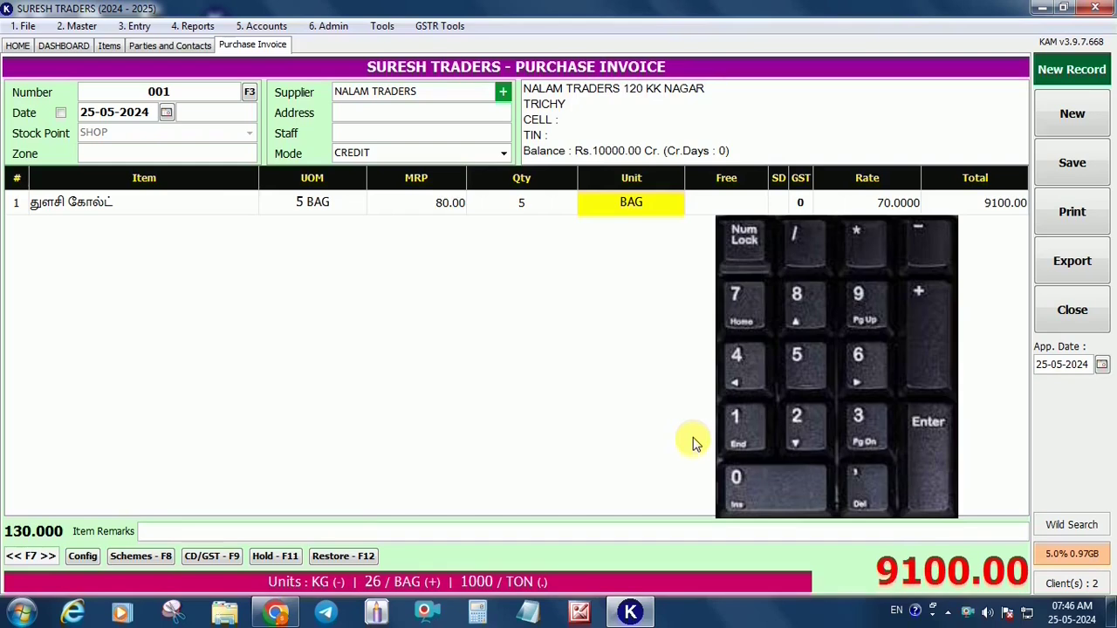
key("KP_Divide")
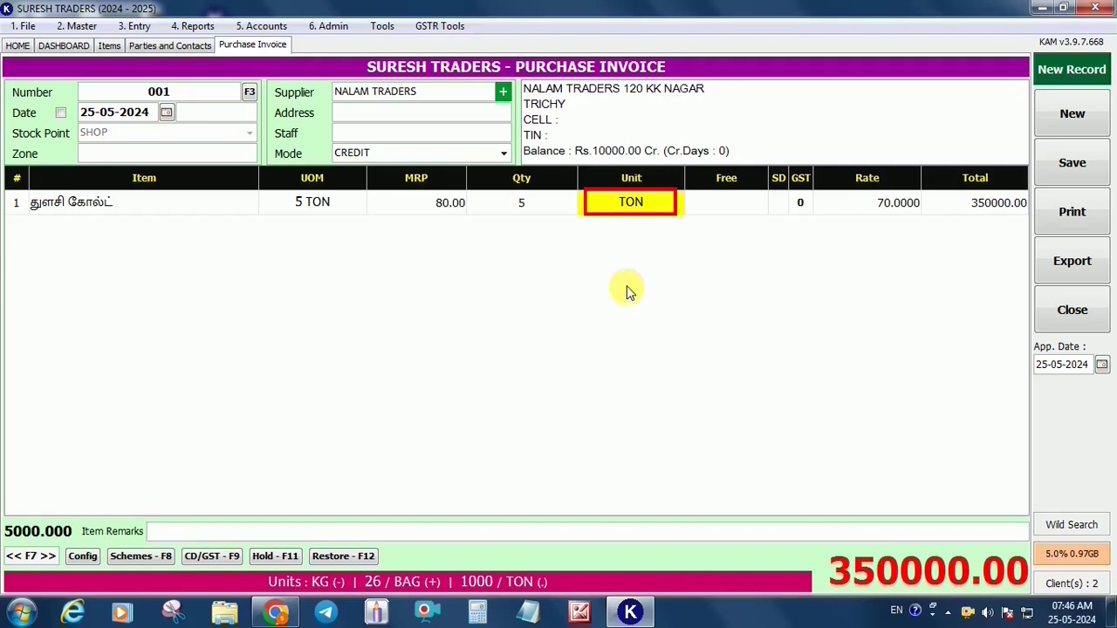
key("plus")
key("Return")
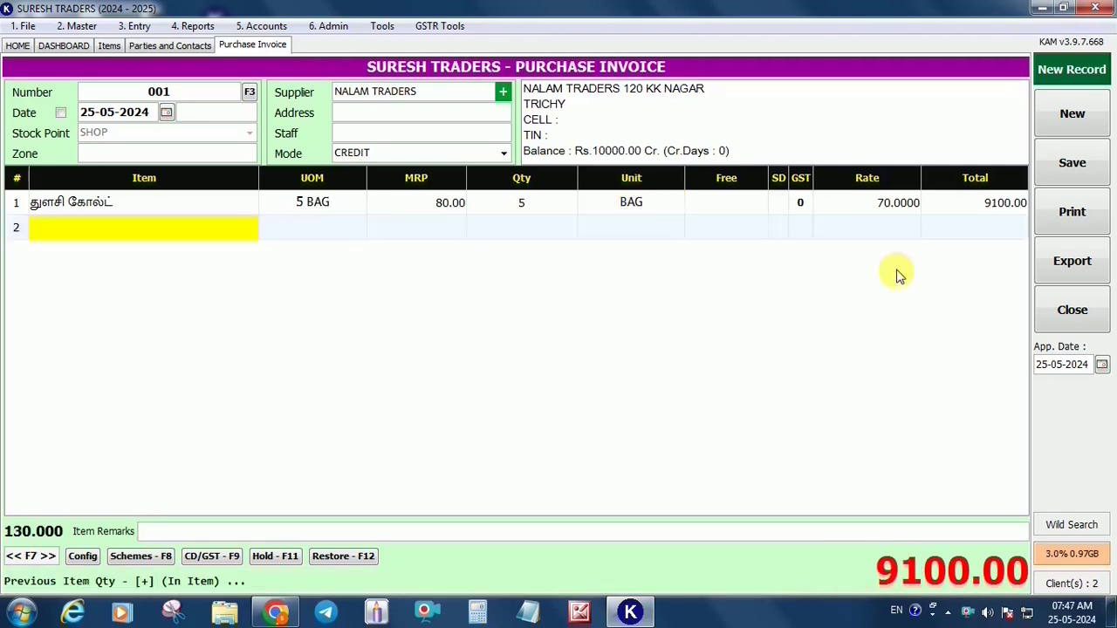
Check the Schemes and CD/GST details, then save invoice 001 without printing and return home
left_click(150, 559)
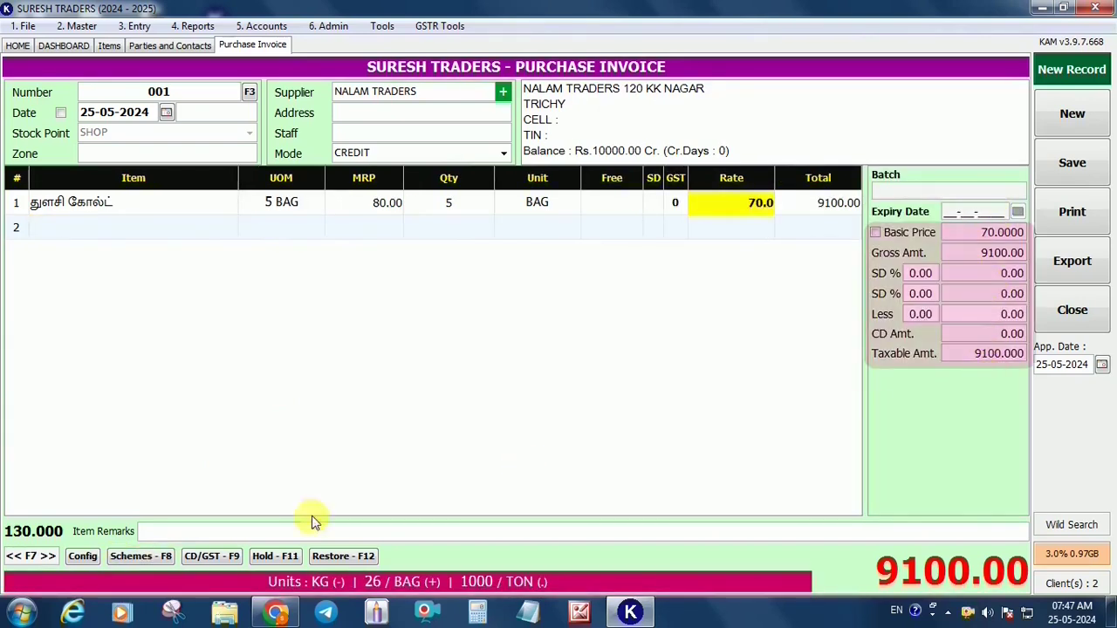
left_click(212, 559)
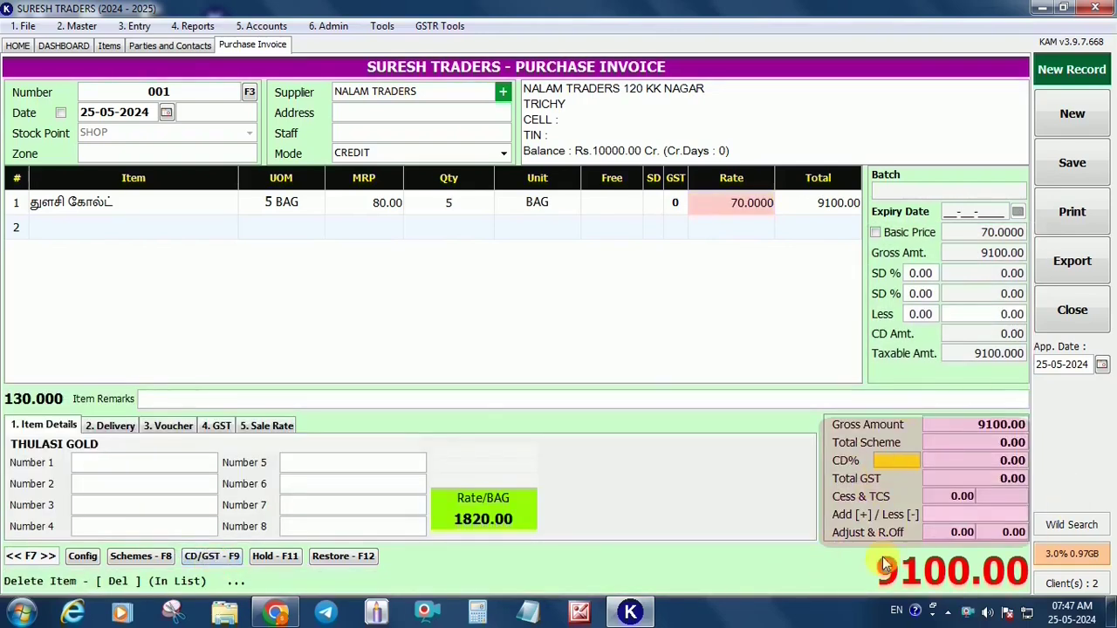
key("Escape")
key("ctrl+s")
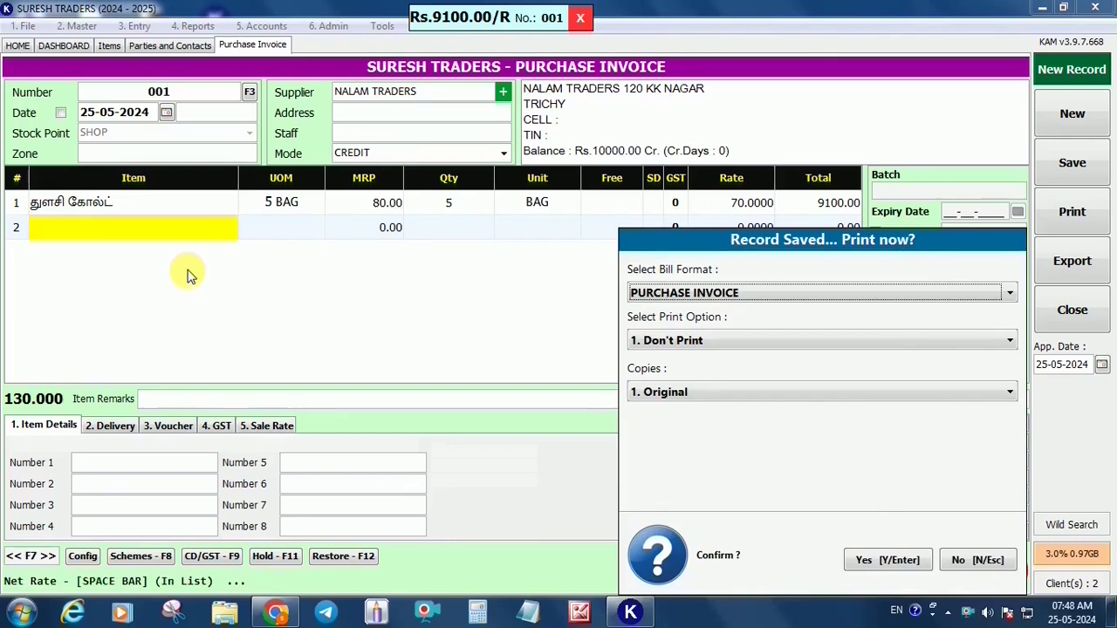
key("Return")
left_click(19, 48)
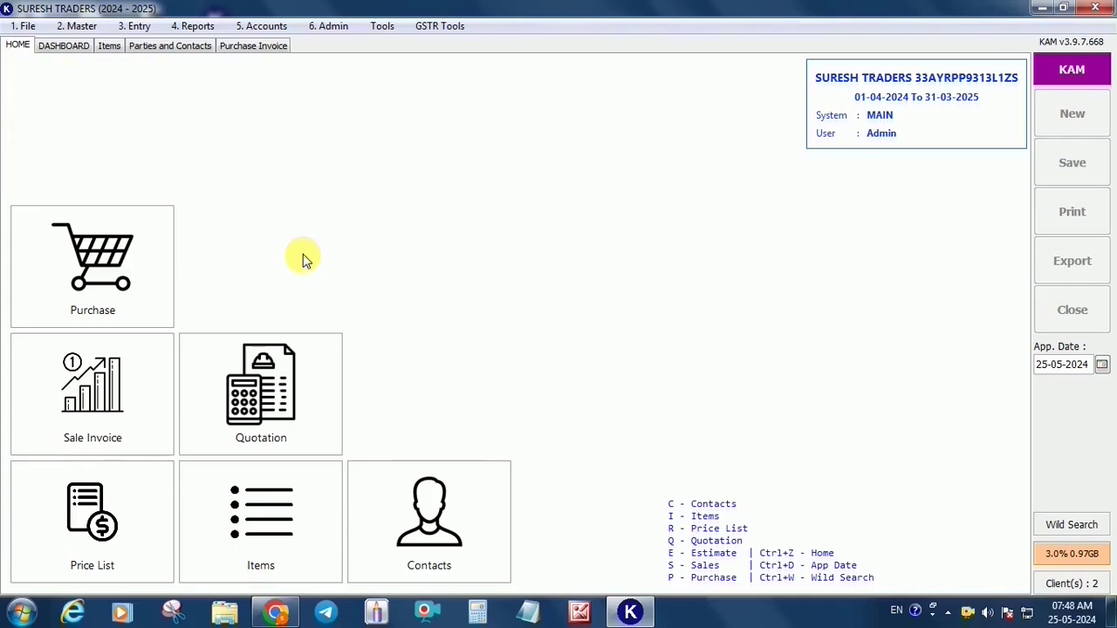
Begin sale invoice S2 and bring up the New Customer form from the Customer field
left_click(109, 410)
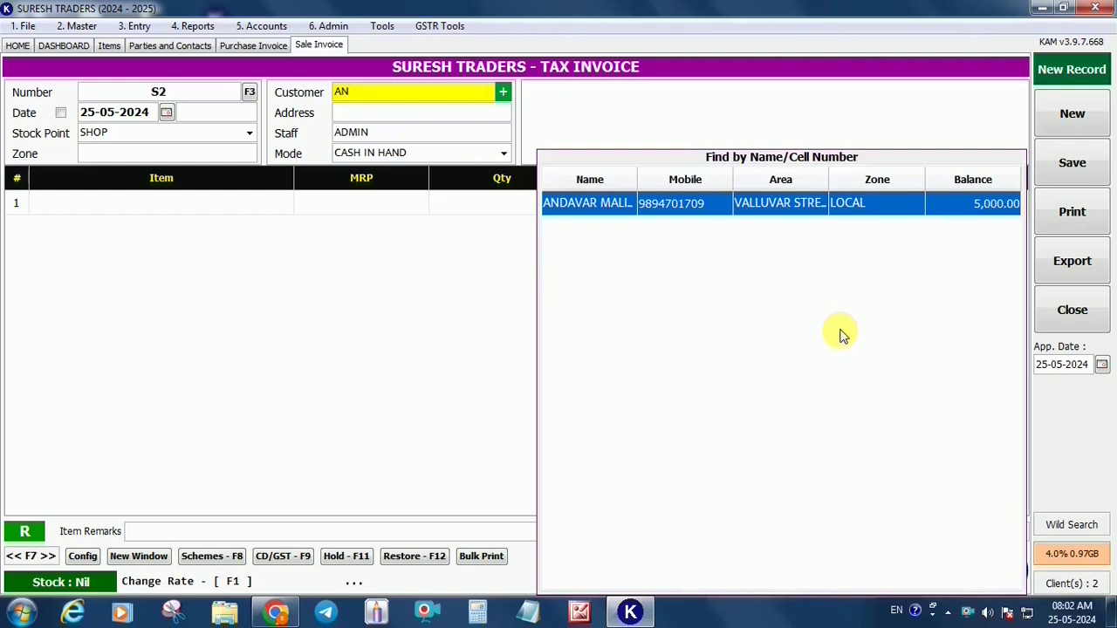
key("BackSpace")
key("BackSpace")
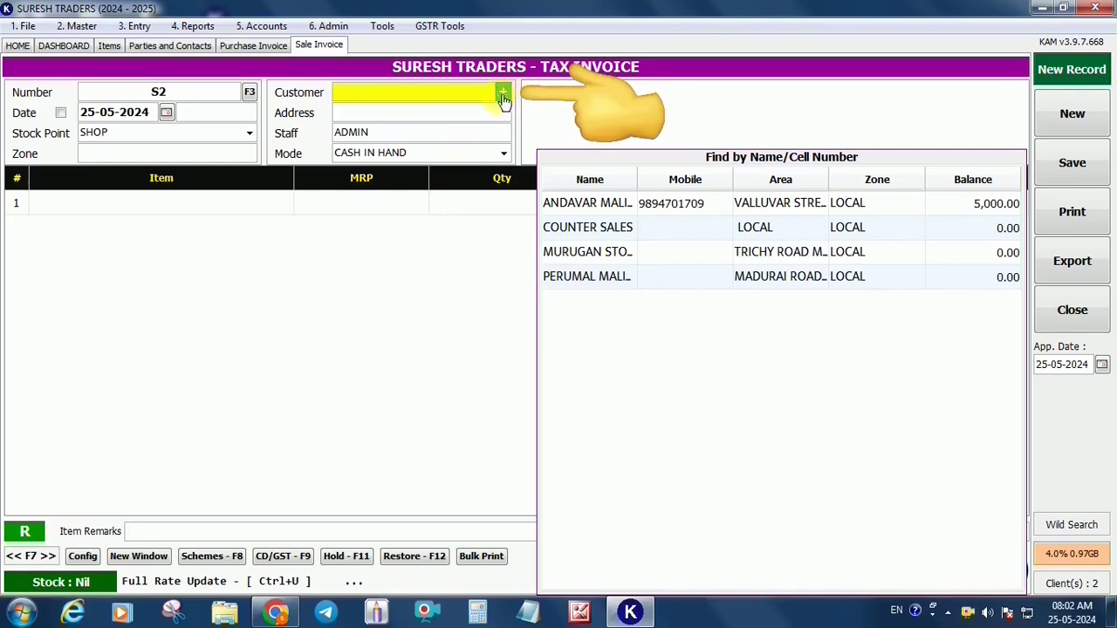
key("F4")
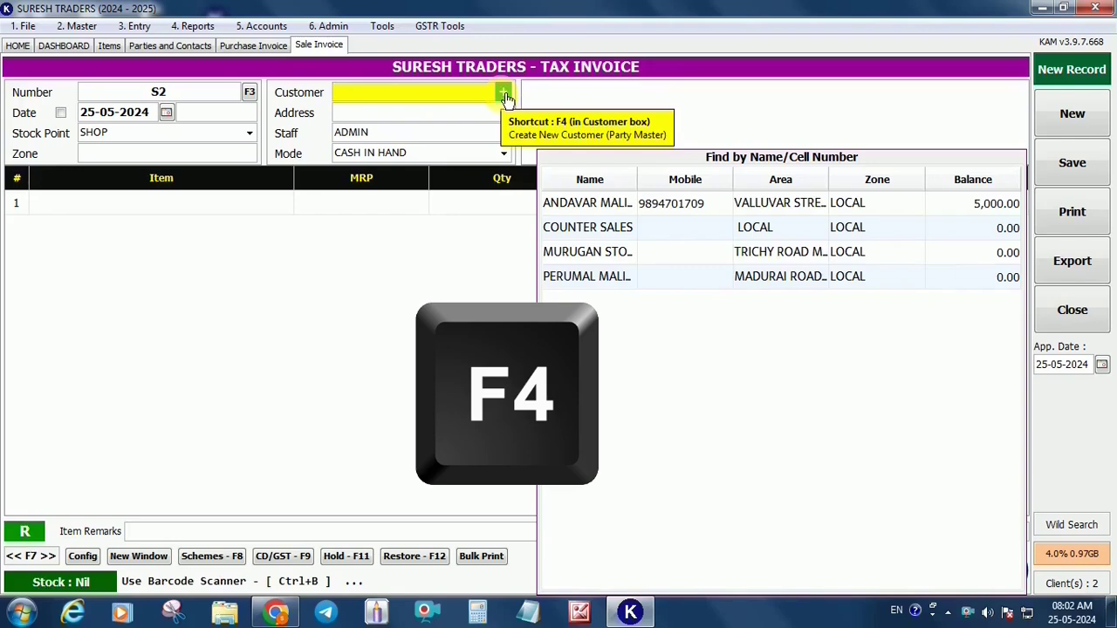
left_click(504, 94)
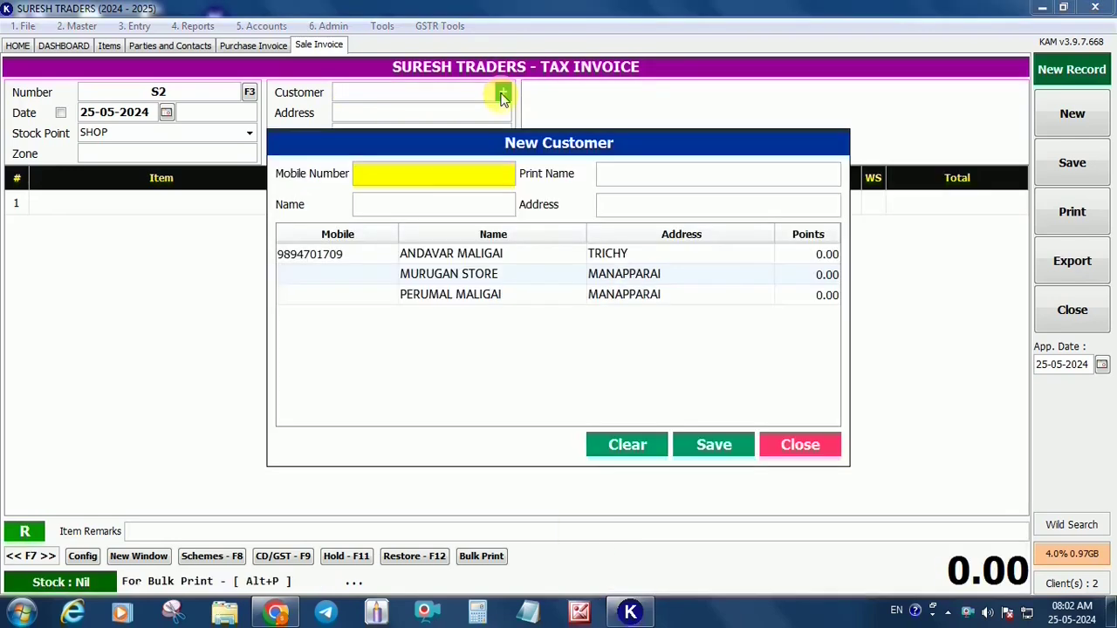
key("Return")
type("SATHISH MALIGAI")
key("Return")
type("PERAMBALUR")
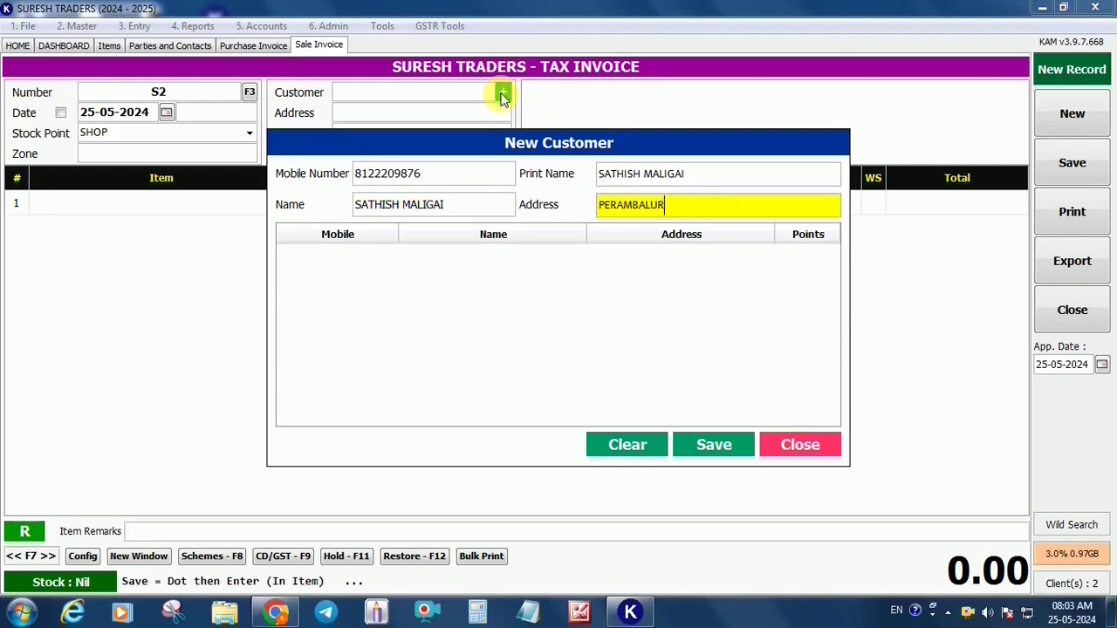
key("Return")
key("Return")
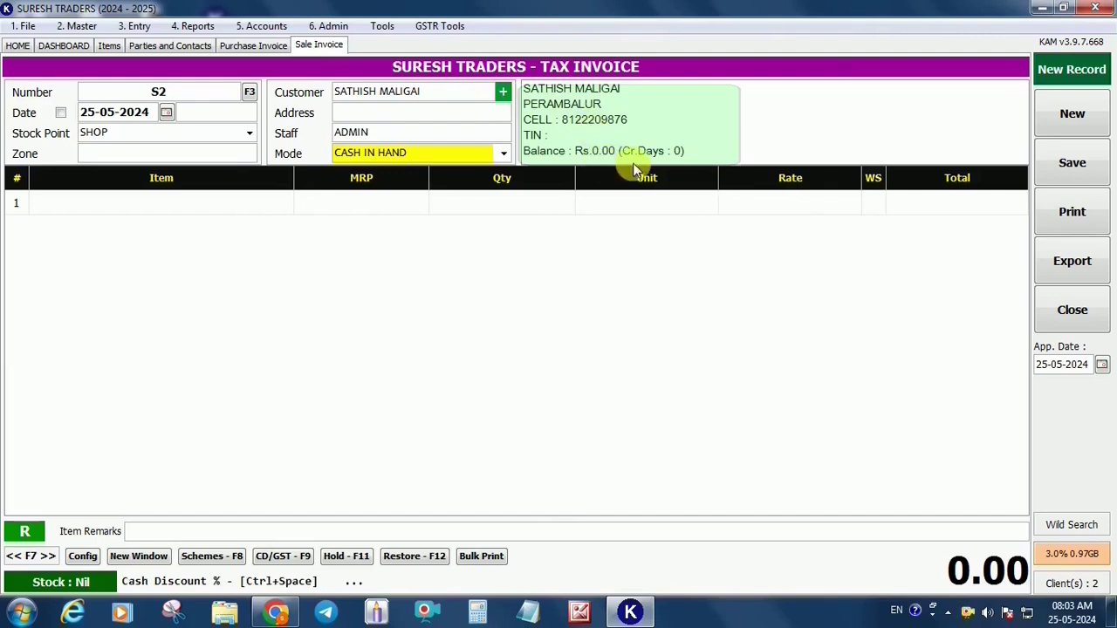
Set the sale to CREDIT and bill THULASI GOLD, 5 KG, on line one
key("Up")
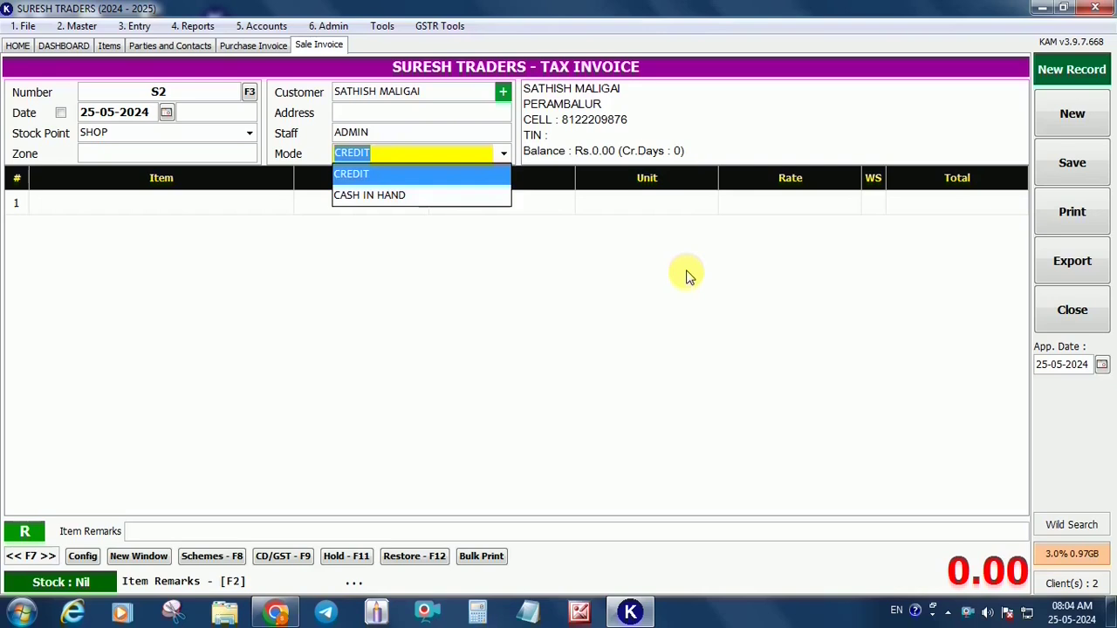
key("Return")
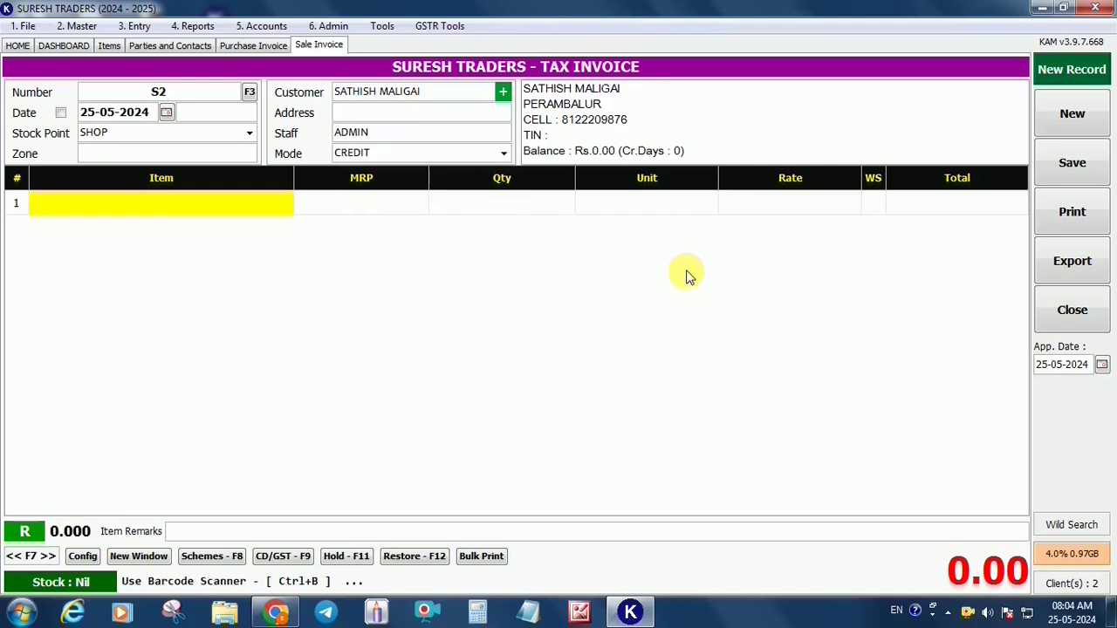
type("TG")
key("Return")
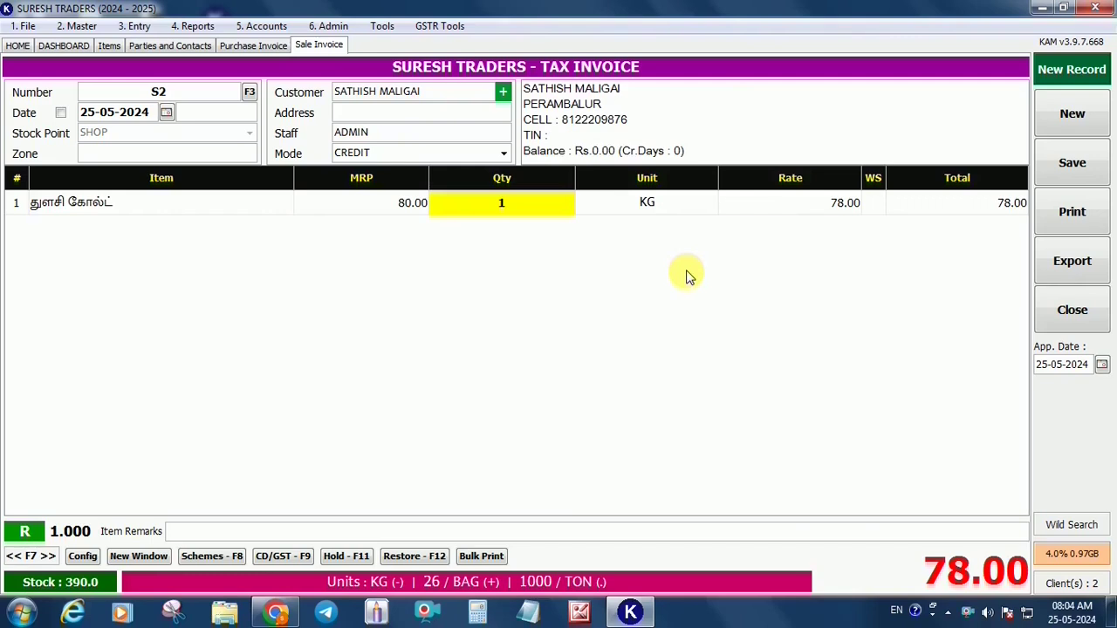
type("5")
key("Return")
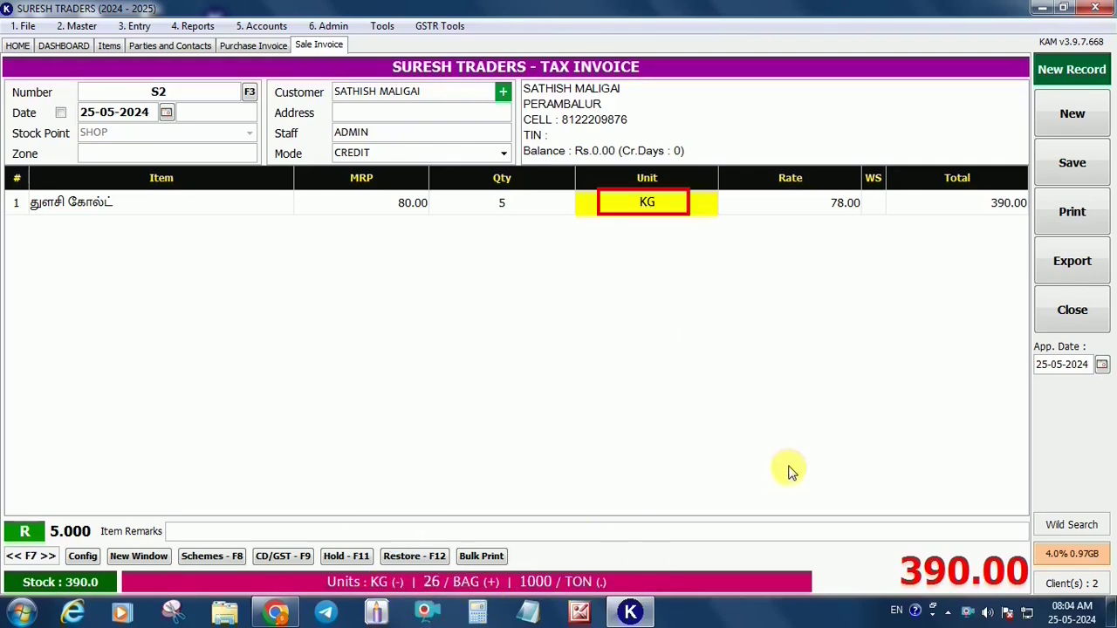
key("plus")
key("period")
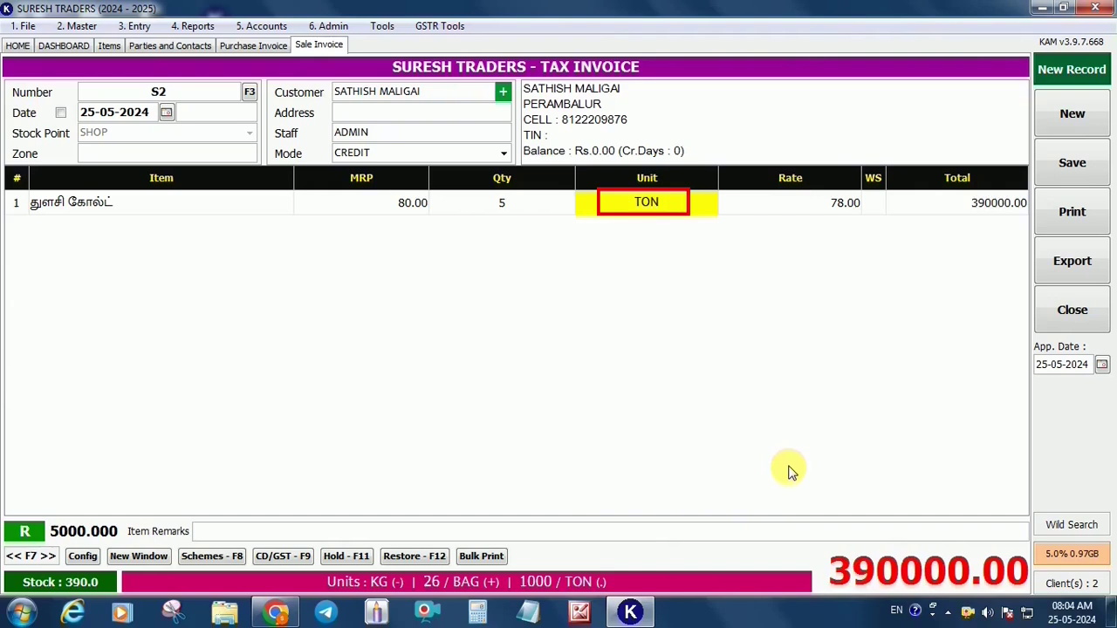
key("minus")
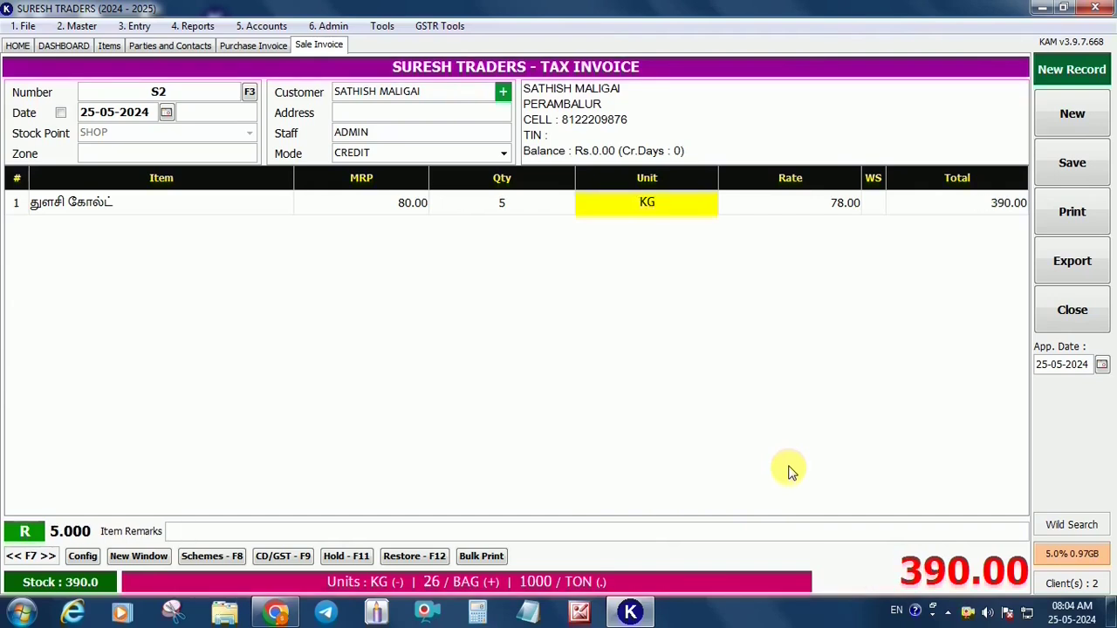
key("Return")
Add two more THULASI GOLD lines, one sold by the BAG and one by the TON
type("t")
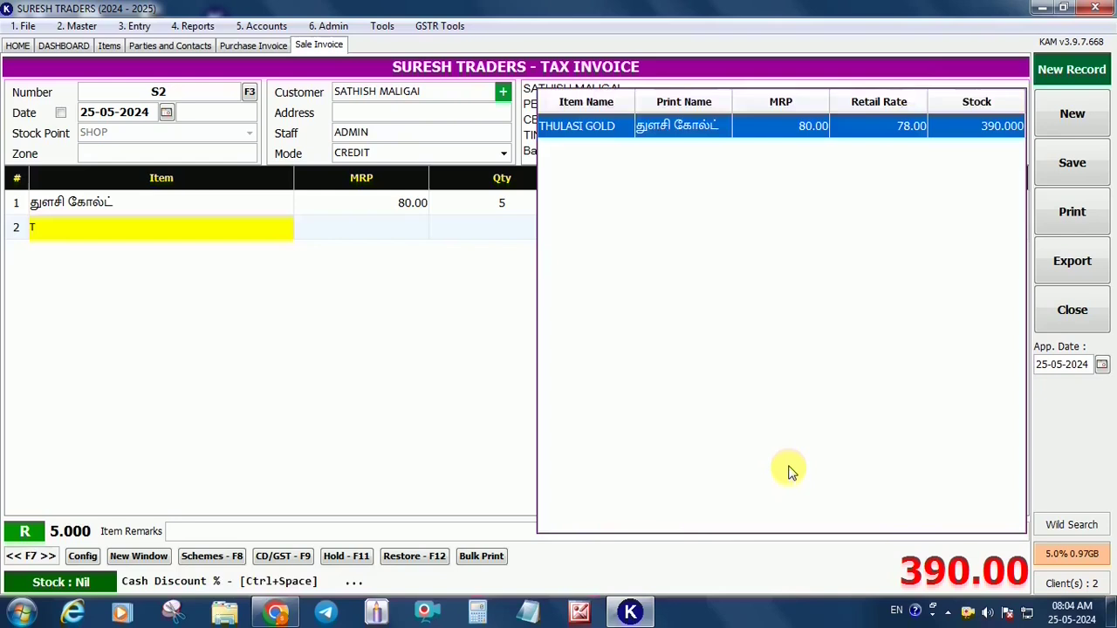
key("Return")
key("Return")
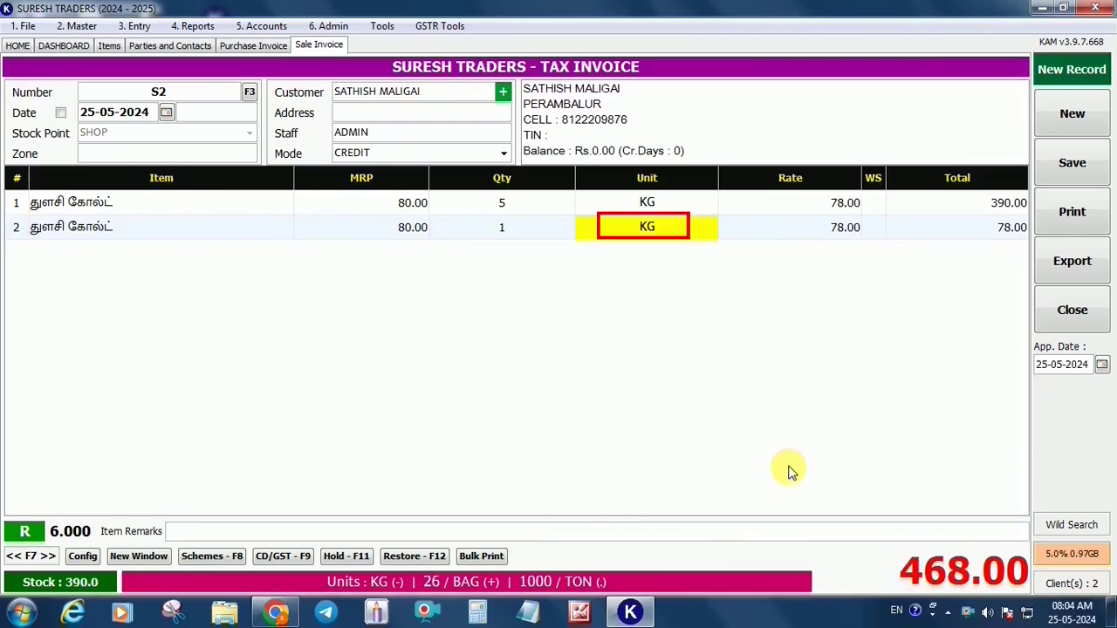
key("plus")
key("Return")
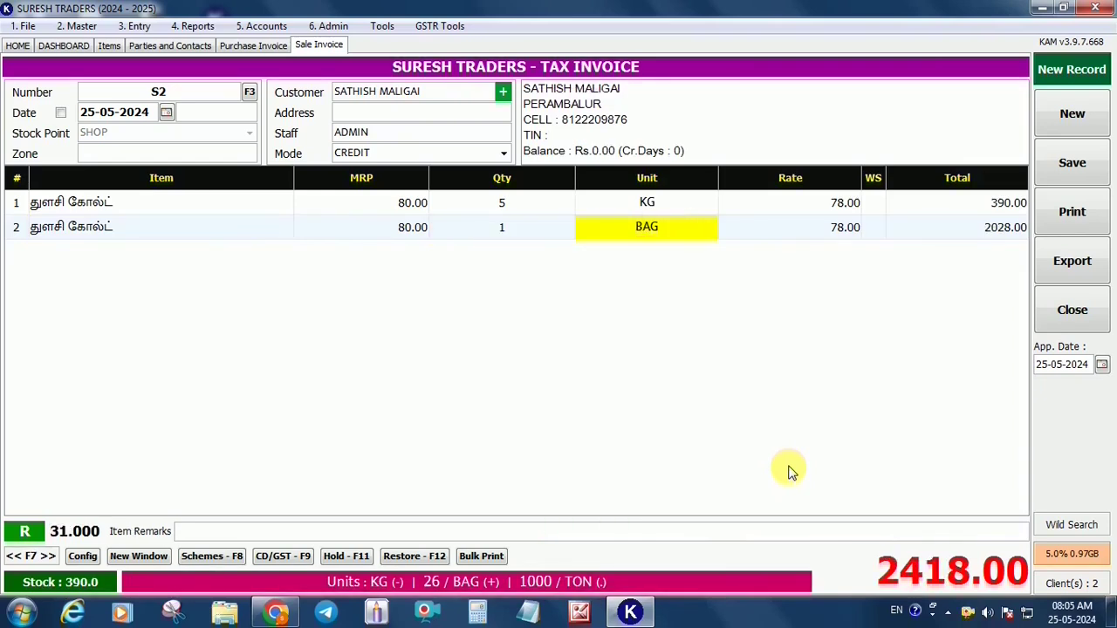
type("t")
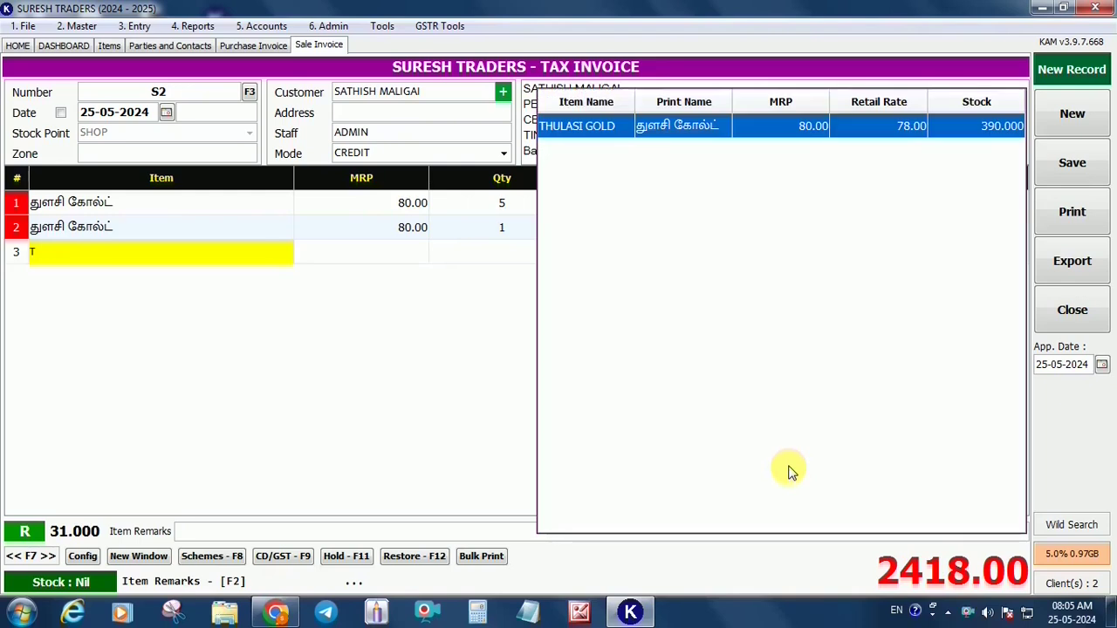
key("Return")
key("Return")
key("period")
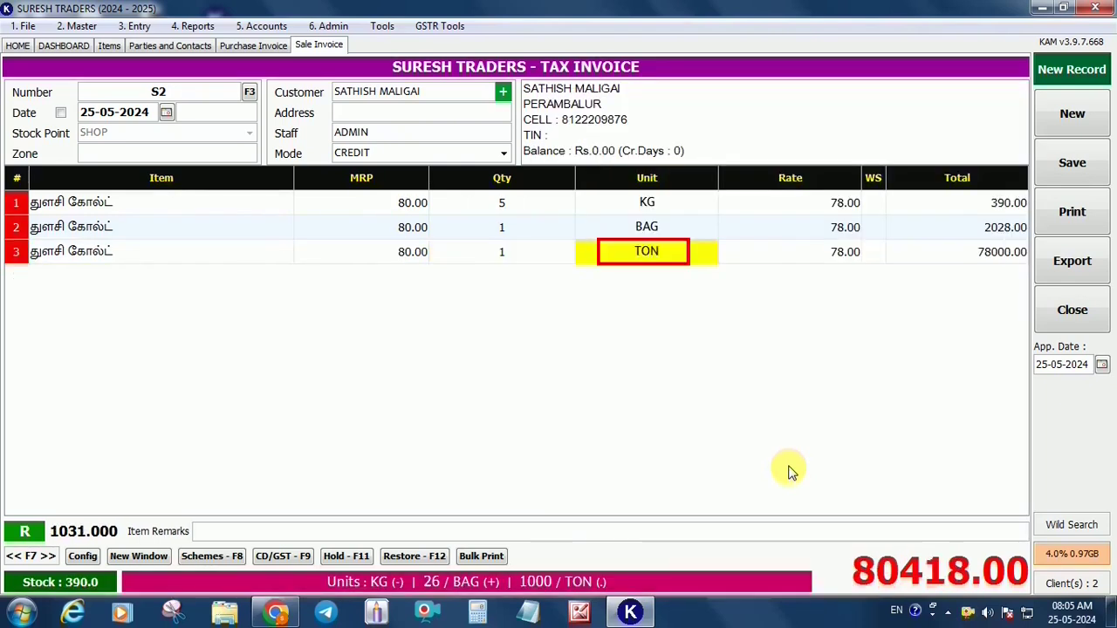
key("Return")
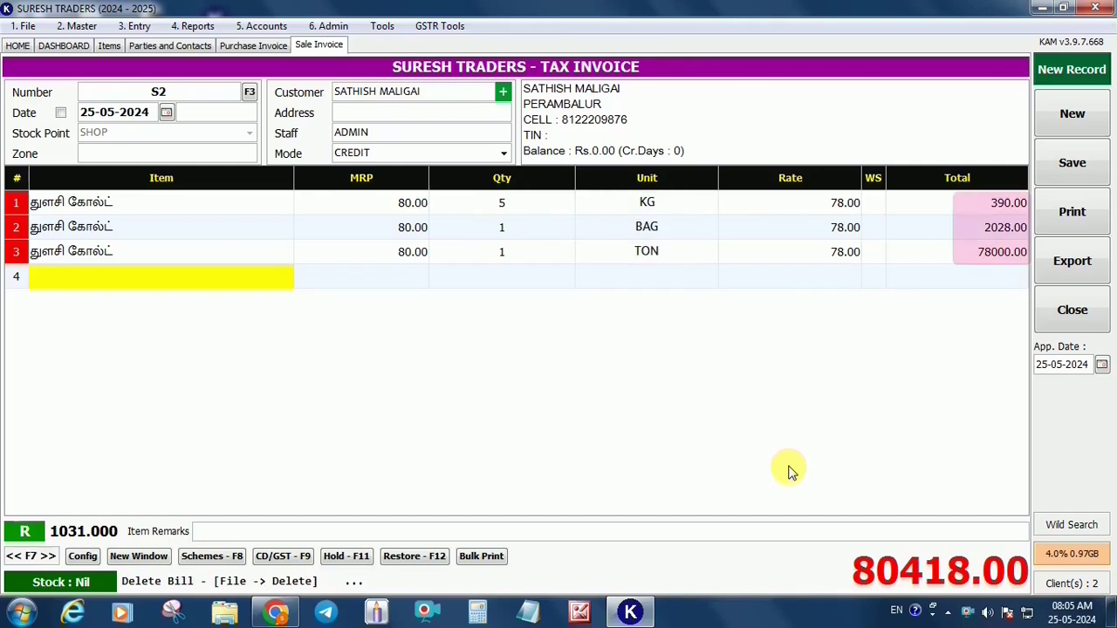
Add basmati (10), brown basmati (15) and Double Horse lines to the invoice
type("BA")
key("Return")
type("10")
key("Return")
key("Return")
type("BR")
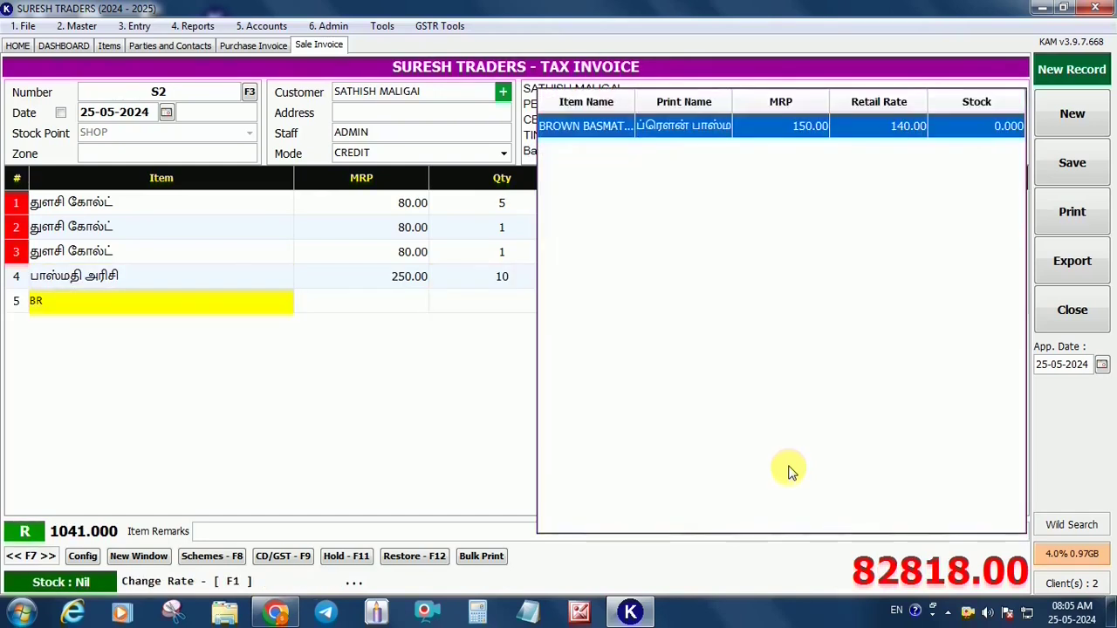
key("Return")
type("15")
key("Return")
type("DOU")
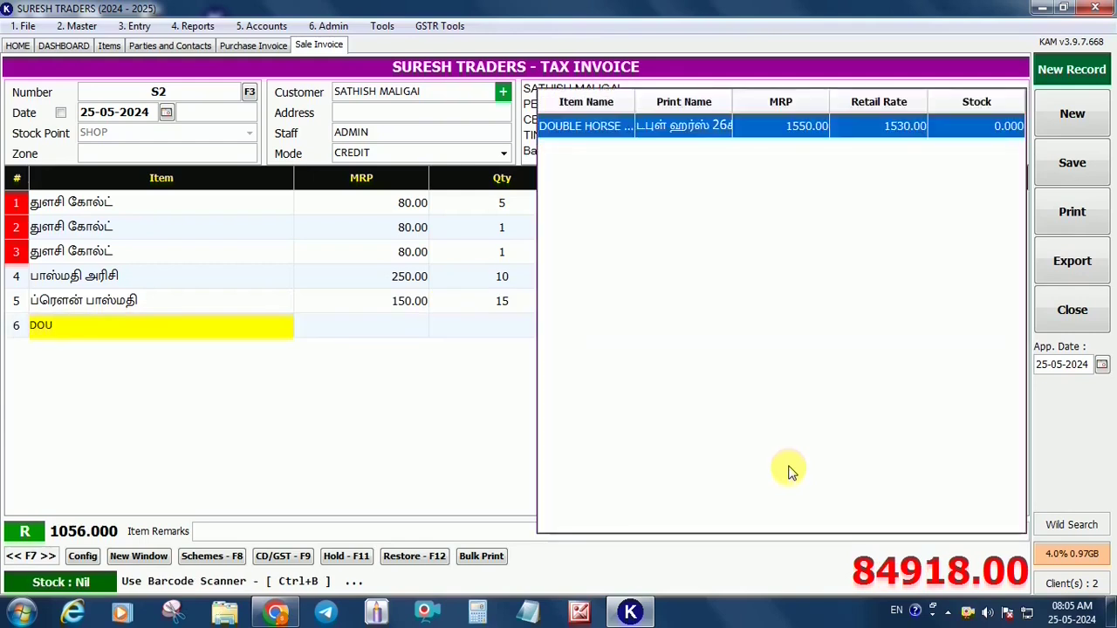
key("Return")
key("Return")
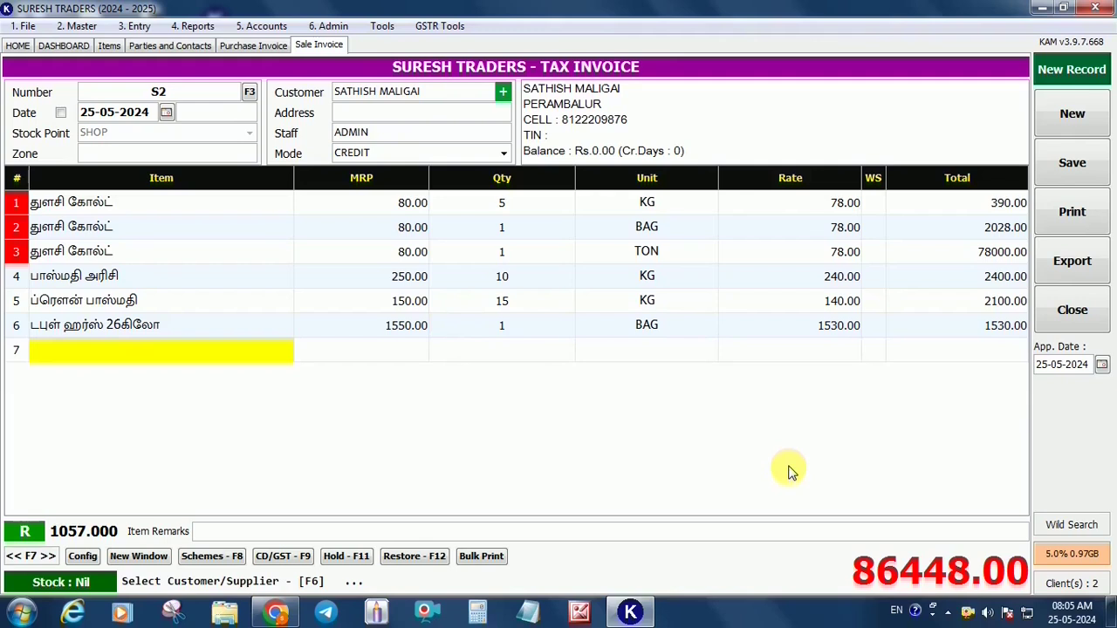
Replace line 3's basmati with KING BRAND 26KG, 1 BAG at 1450.00, totalling 7498.00
key("Up")
key("Up")
key("Up")
key("Up")
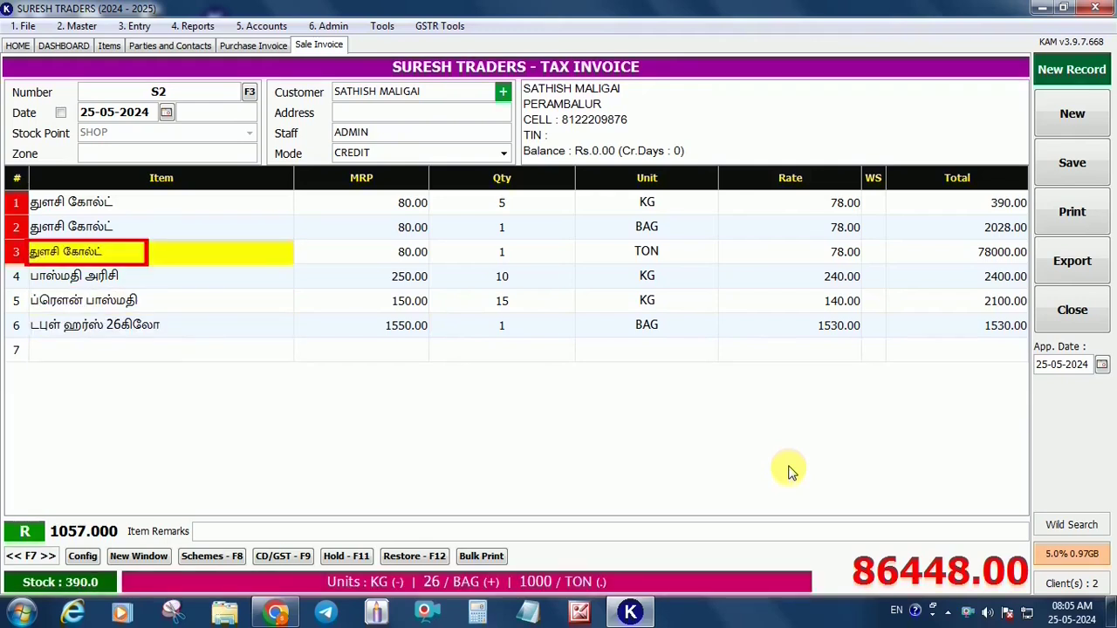
key("Delete")
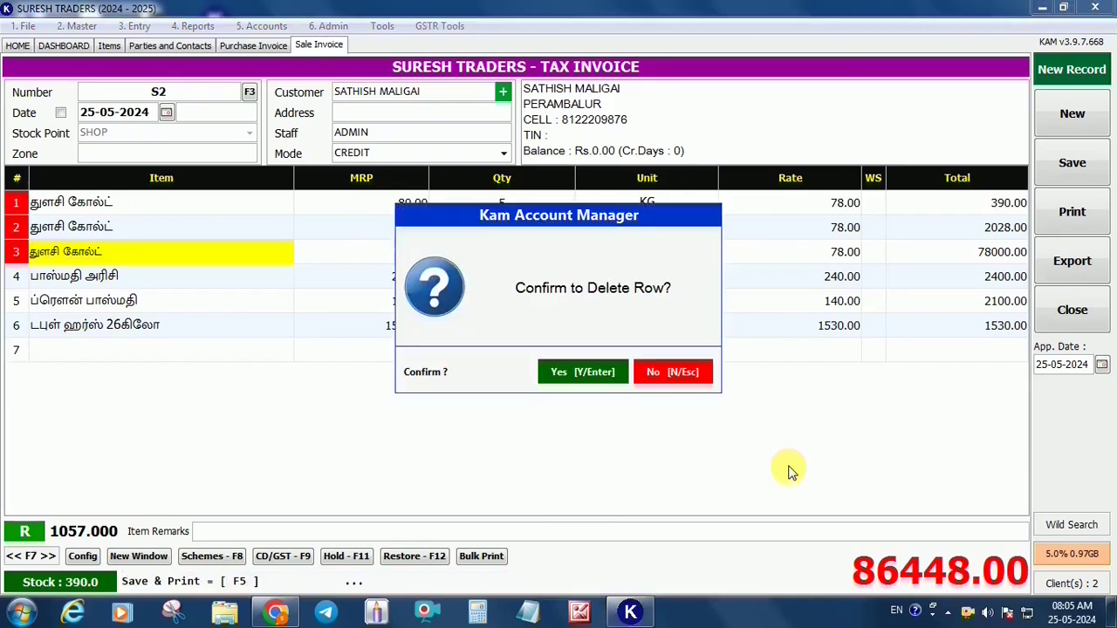
key("Return")
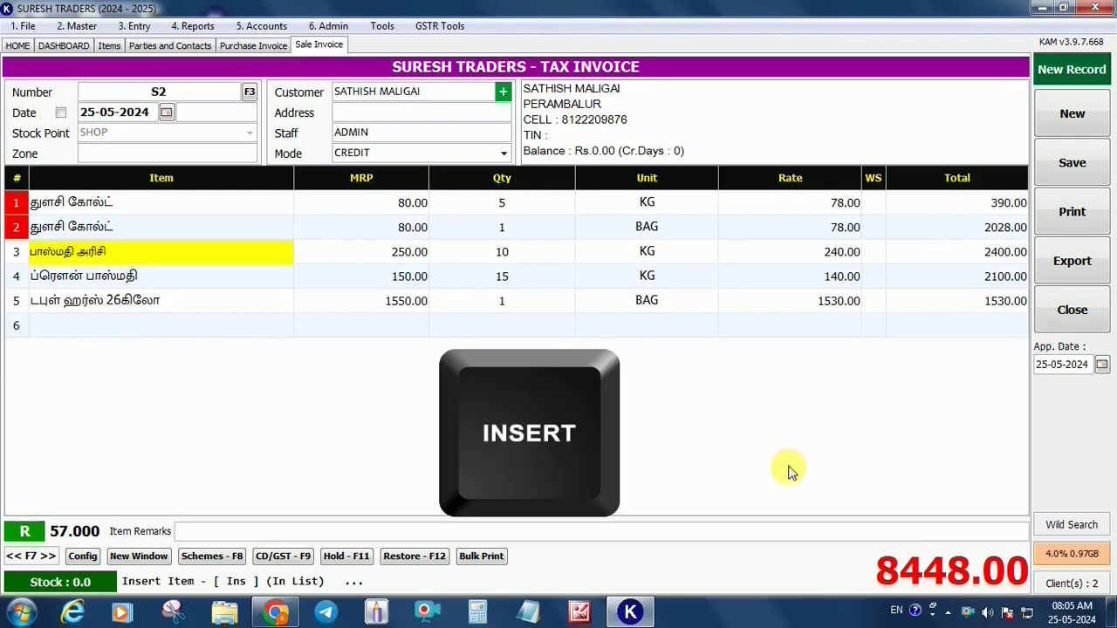
key("Insert")
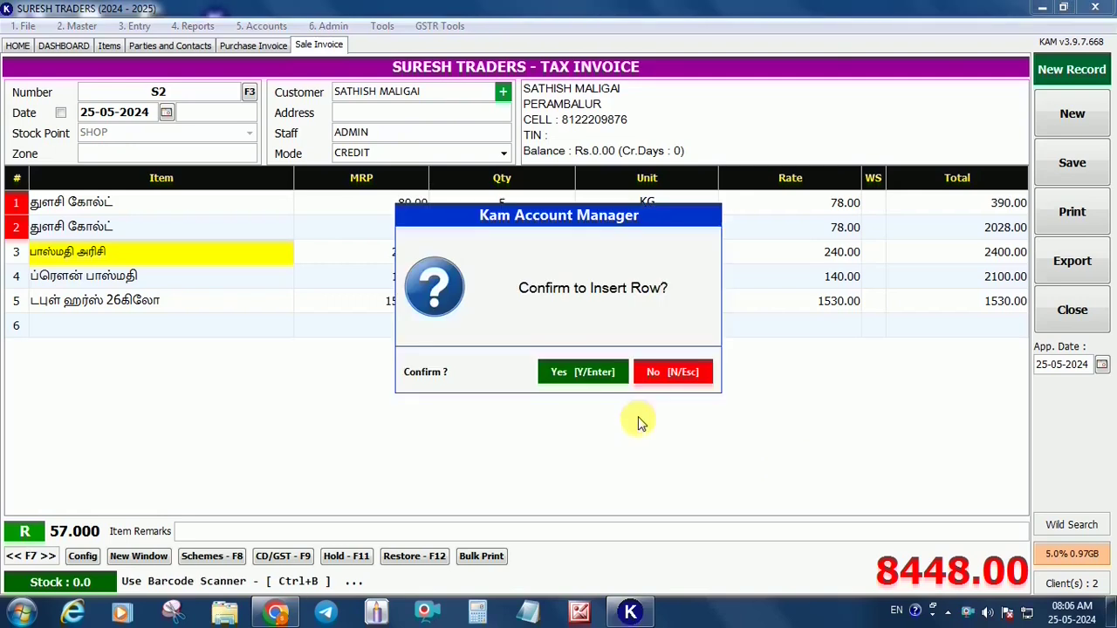
key("Return")
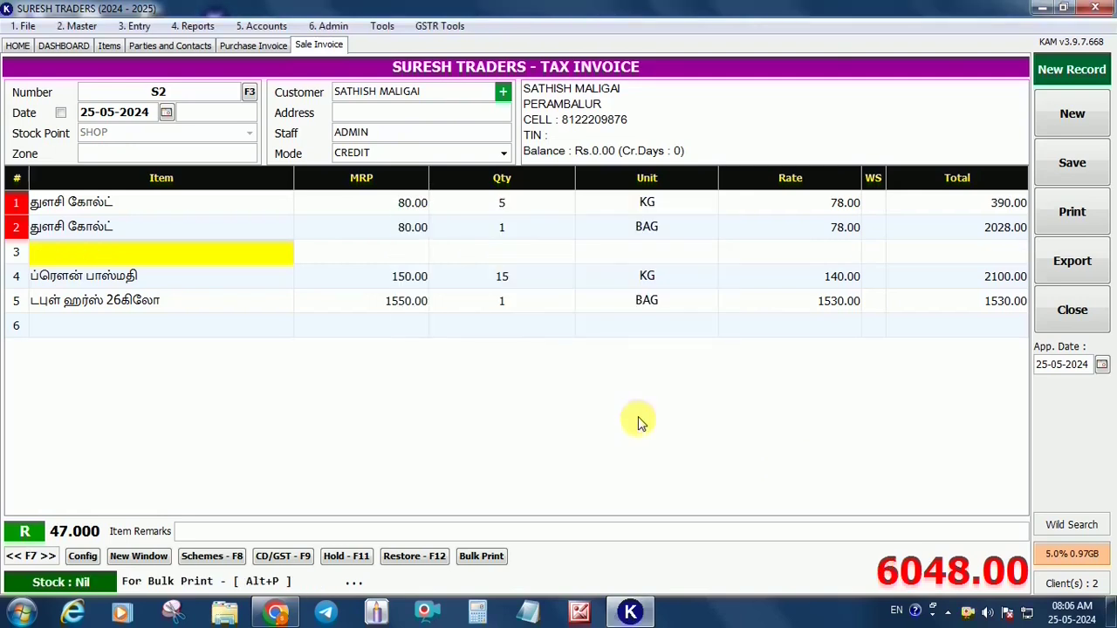
type("kin")
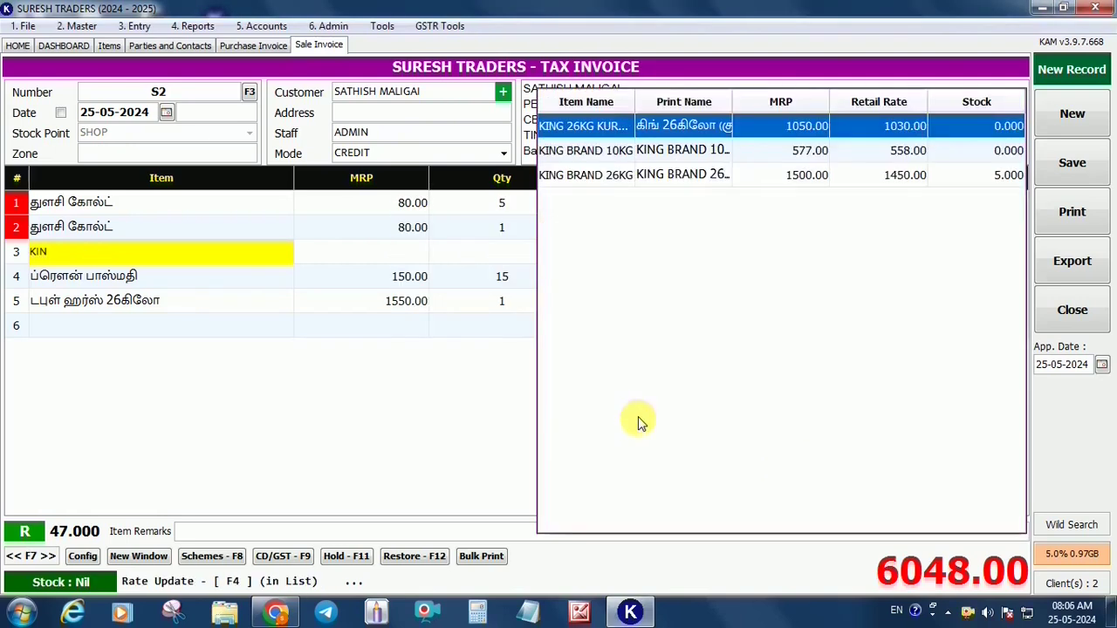
key("Down")
key("Down")
key("Return")
key("Return")
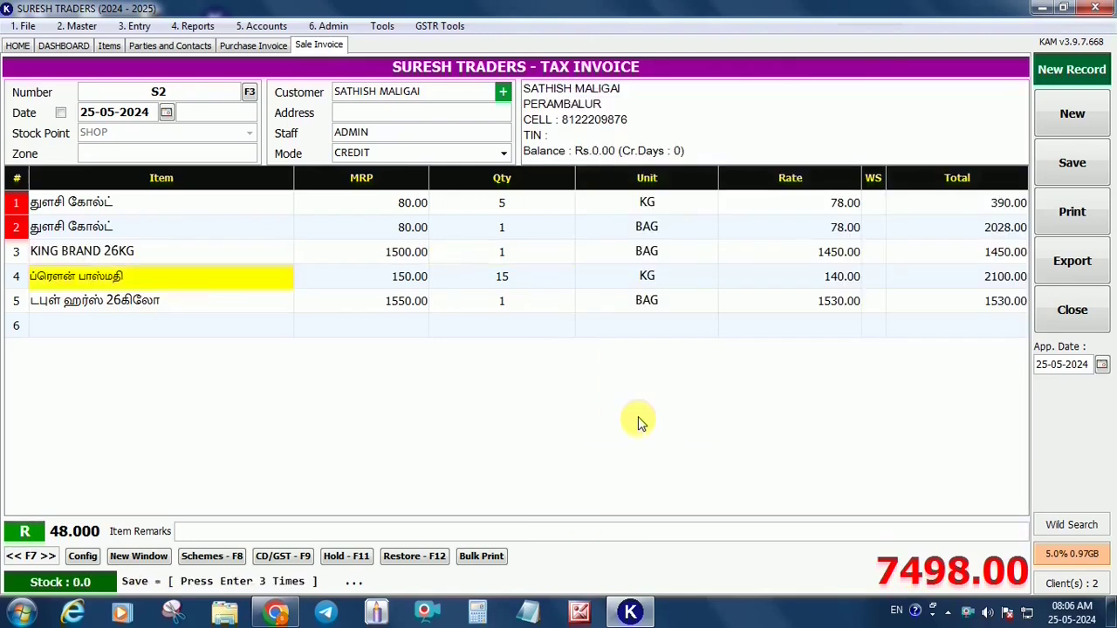
key("Down")
key("Down")
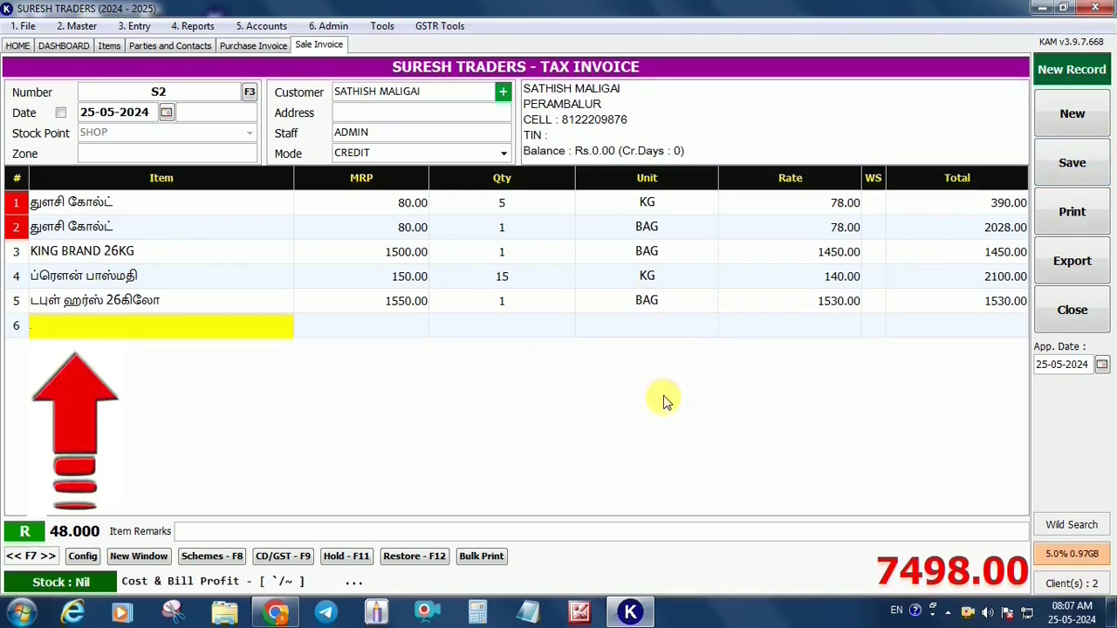
Save invoice S2 for 7498.00 with Show Preview, then close the tax invoice preview
key("Return")
key("Return")
key("Return")
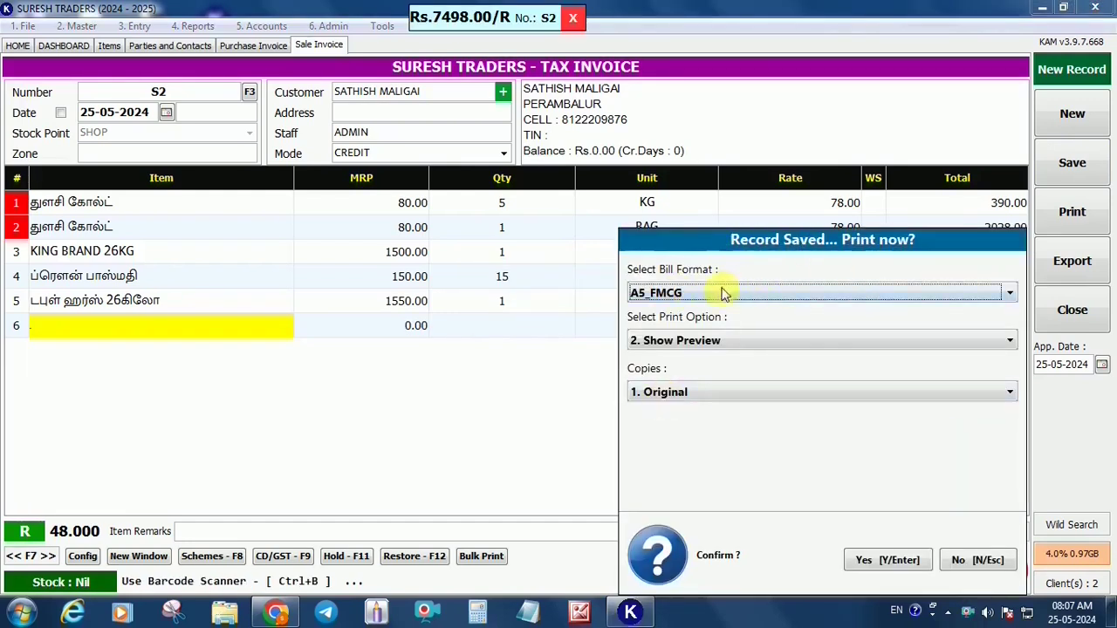
left_click(691, 340)
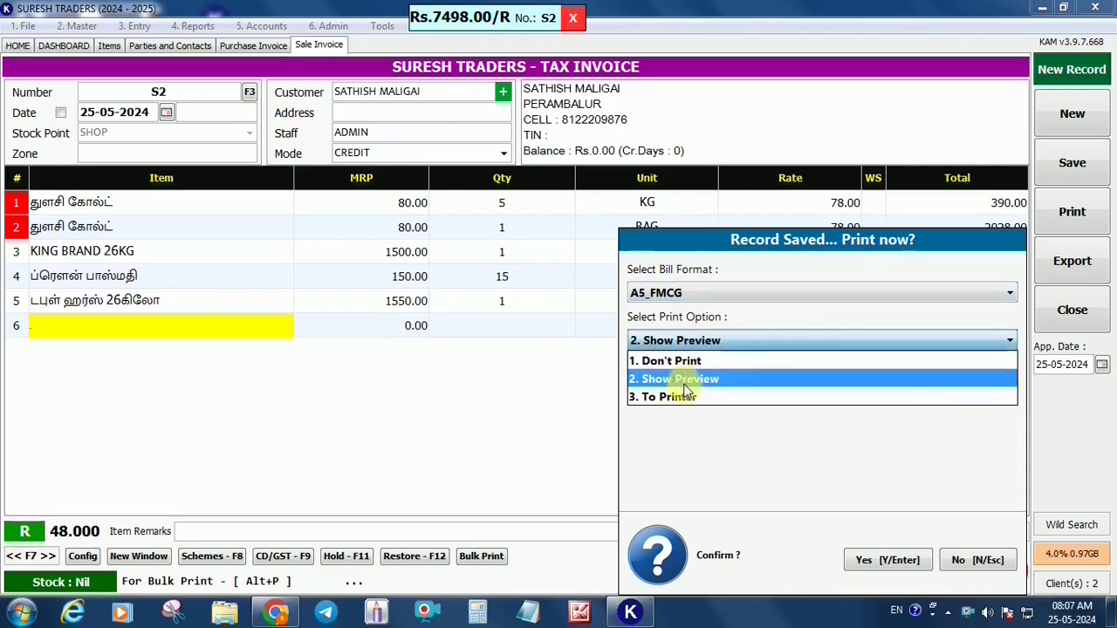
left_click(697, 384)
left_click(886, 559)
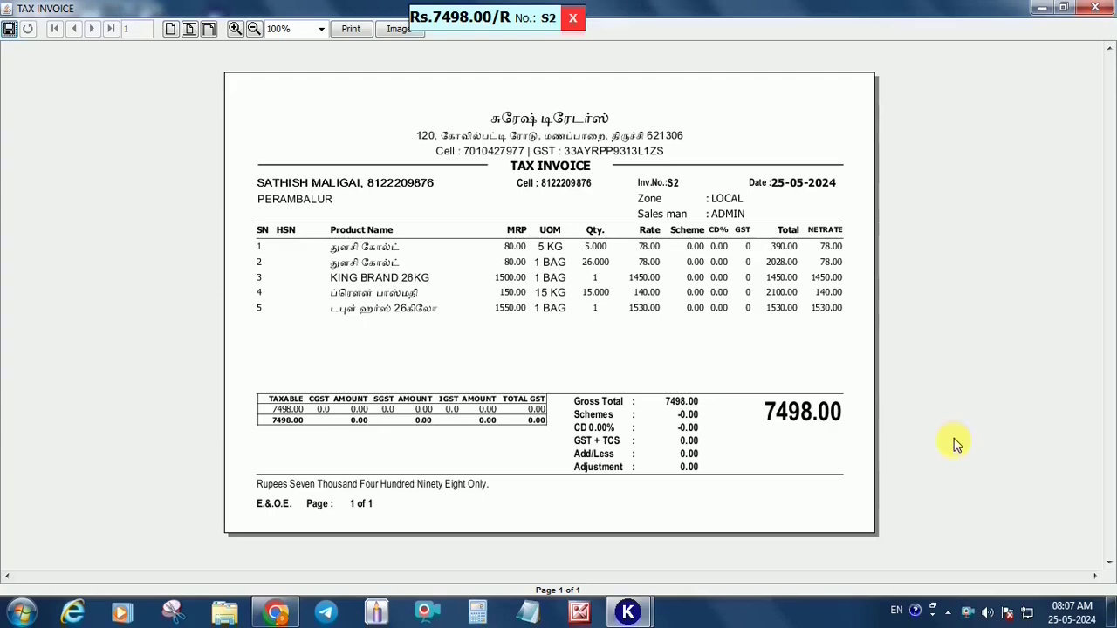
left_click(1095, 7)
Reload bill S2, change KING BRAND 26KG to 2 bags, and save it at 8948.00
left_click(572, 20)
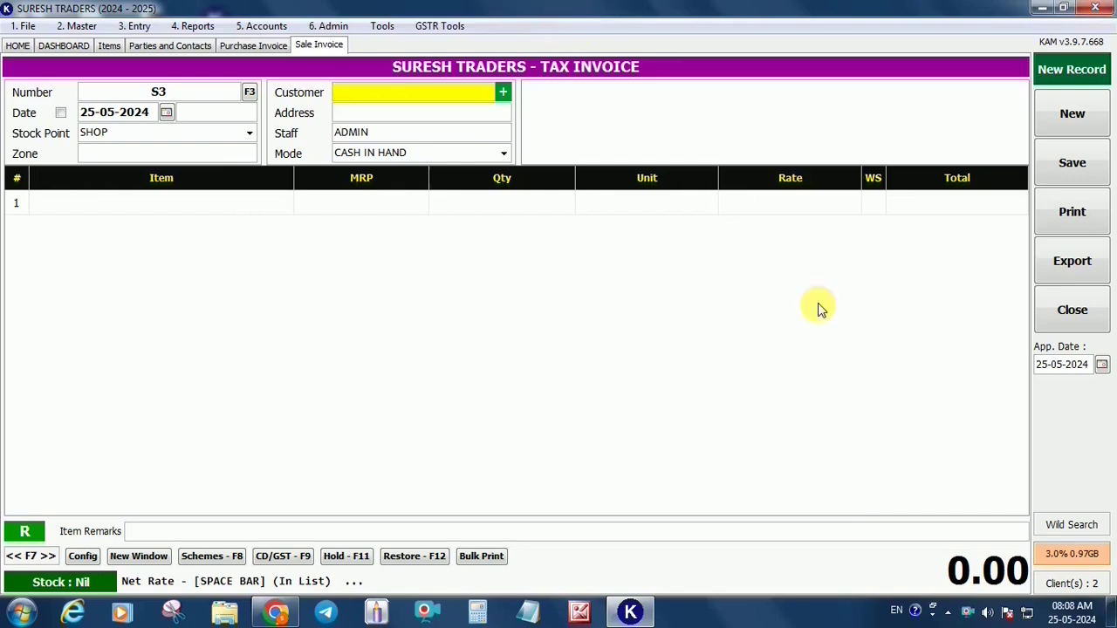
left_click(251, 93)
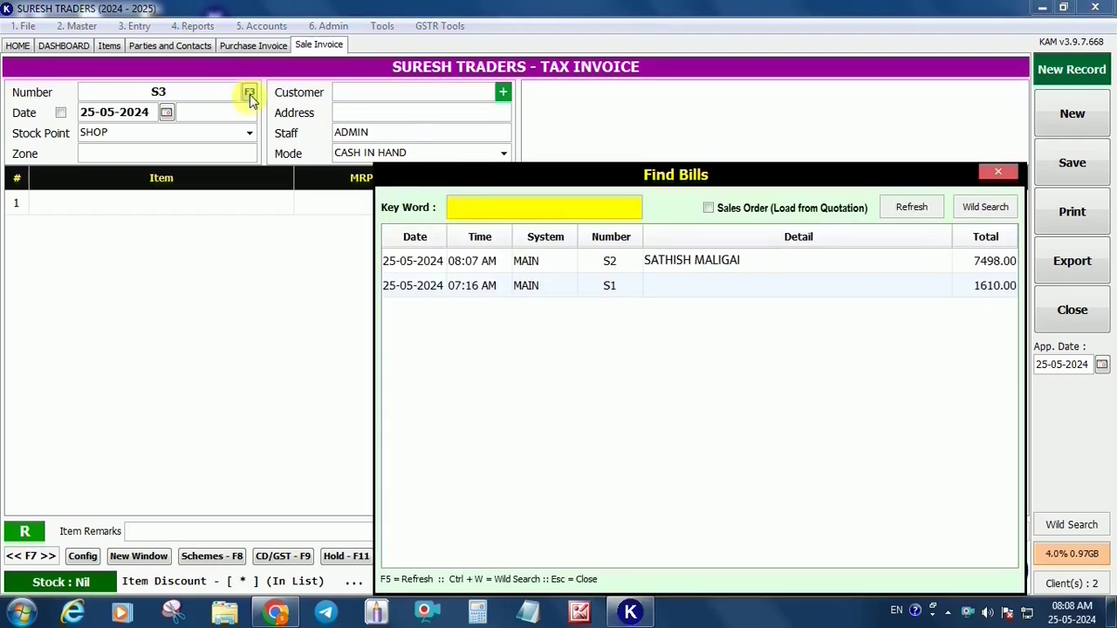
left_click(674, 259)
double_click(675, 259)
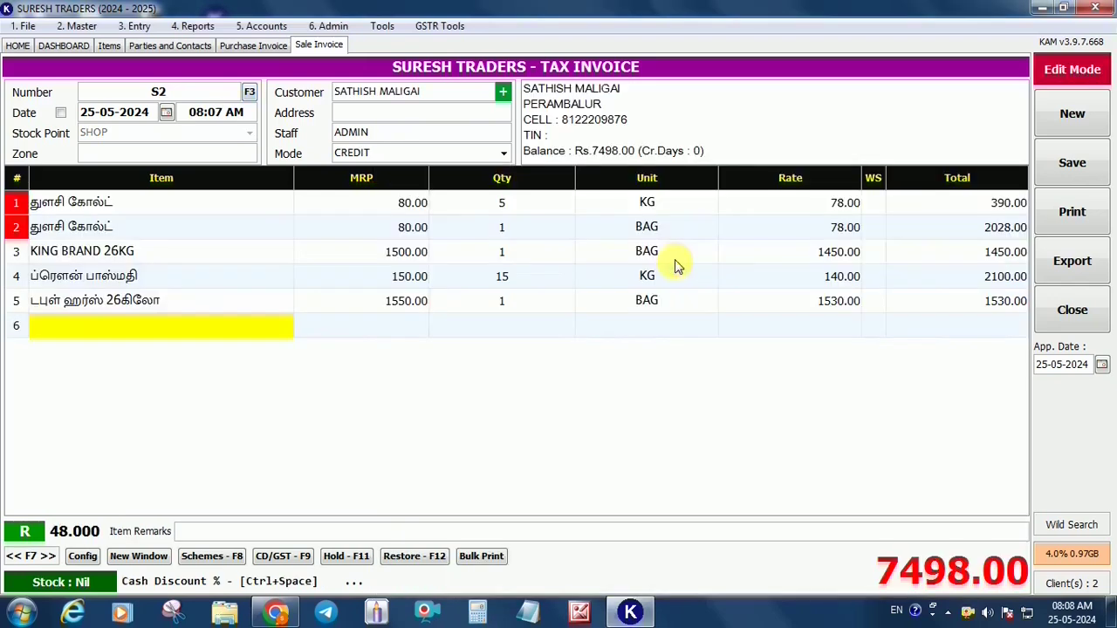
left_click(550, 259)
type("2")
key("Return")
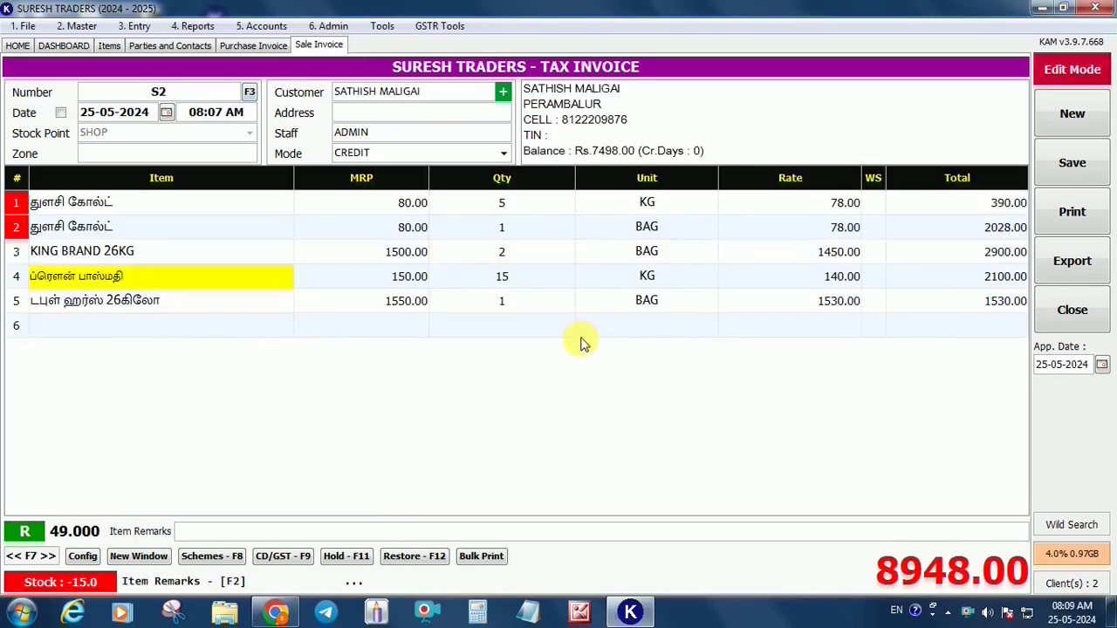
key("ctrl+s")
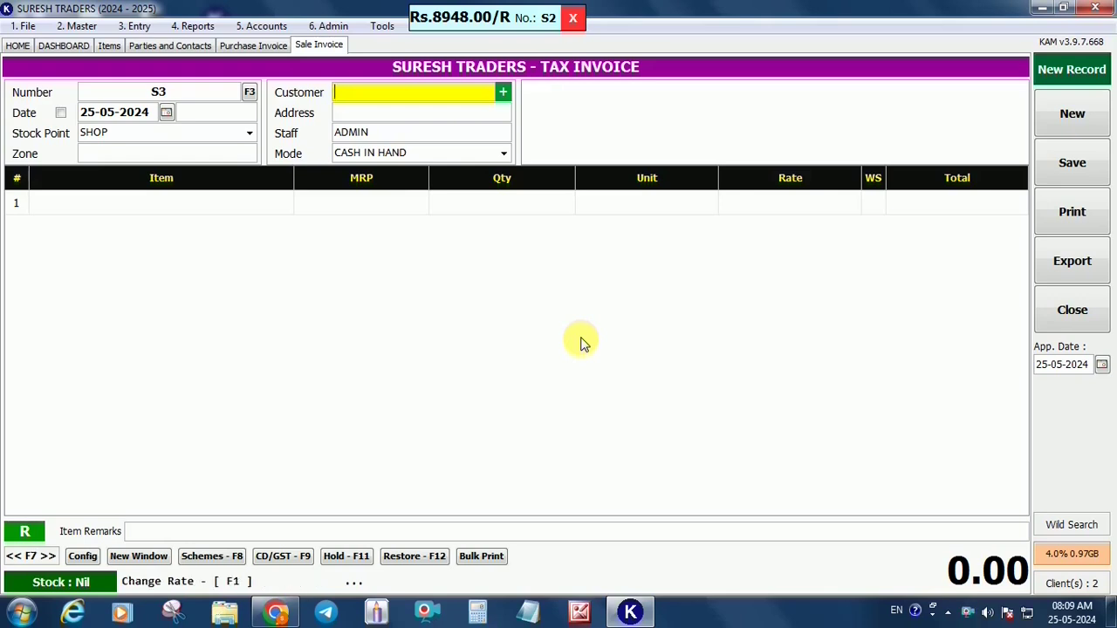
Open Reports > Stock Statement and filter by TG to show THULASI GOLD's 359.000 stock
left_click(193, 26)
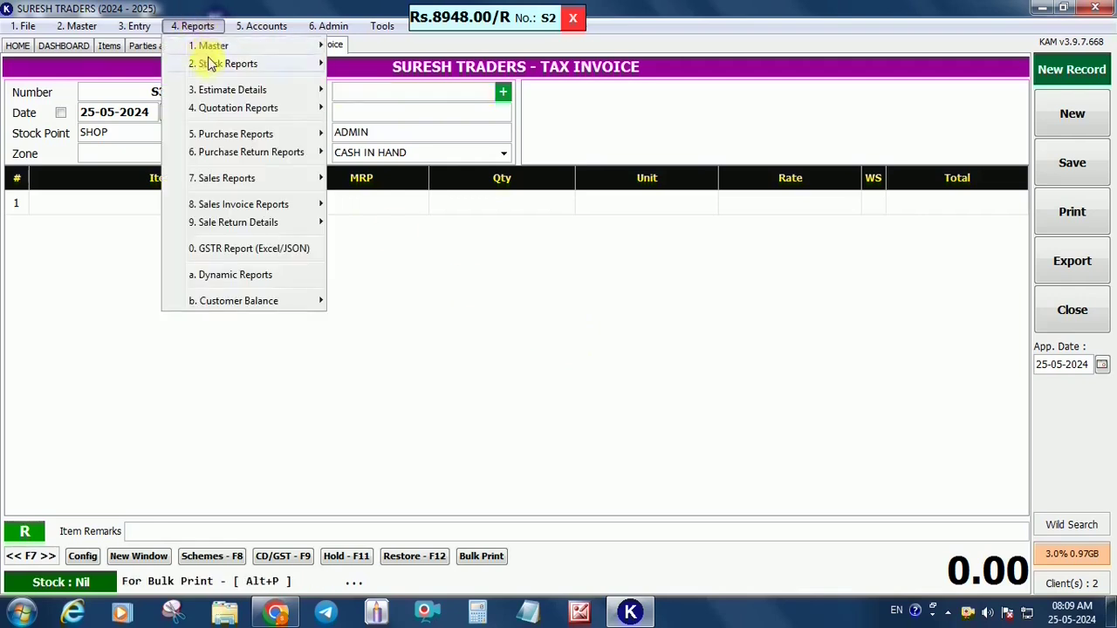
mouse_move(229, 63)
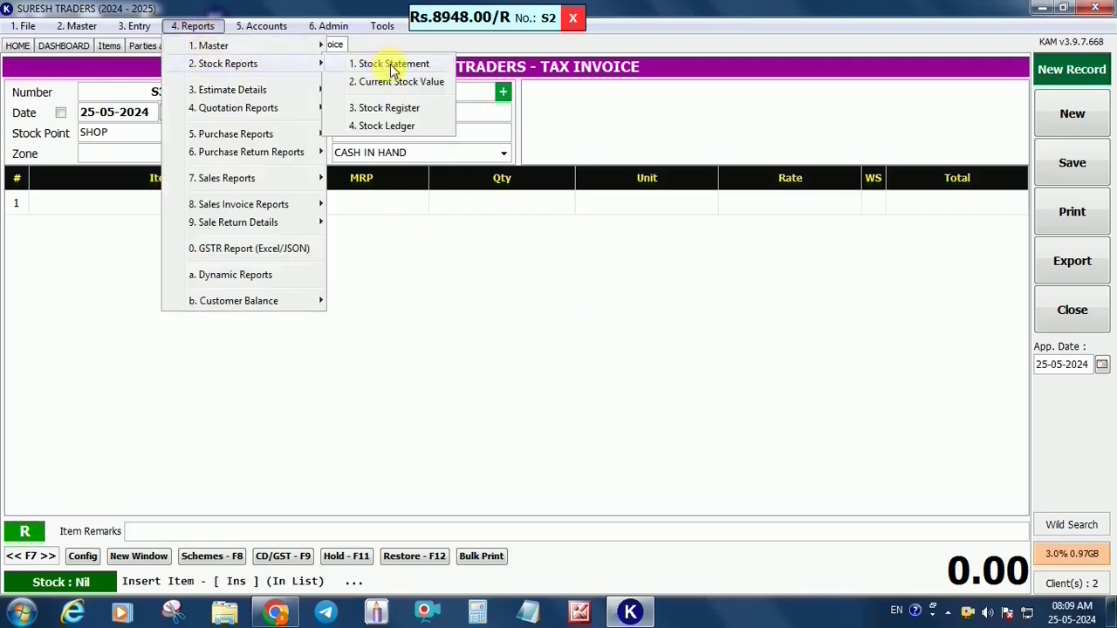
left_click(393, 70)
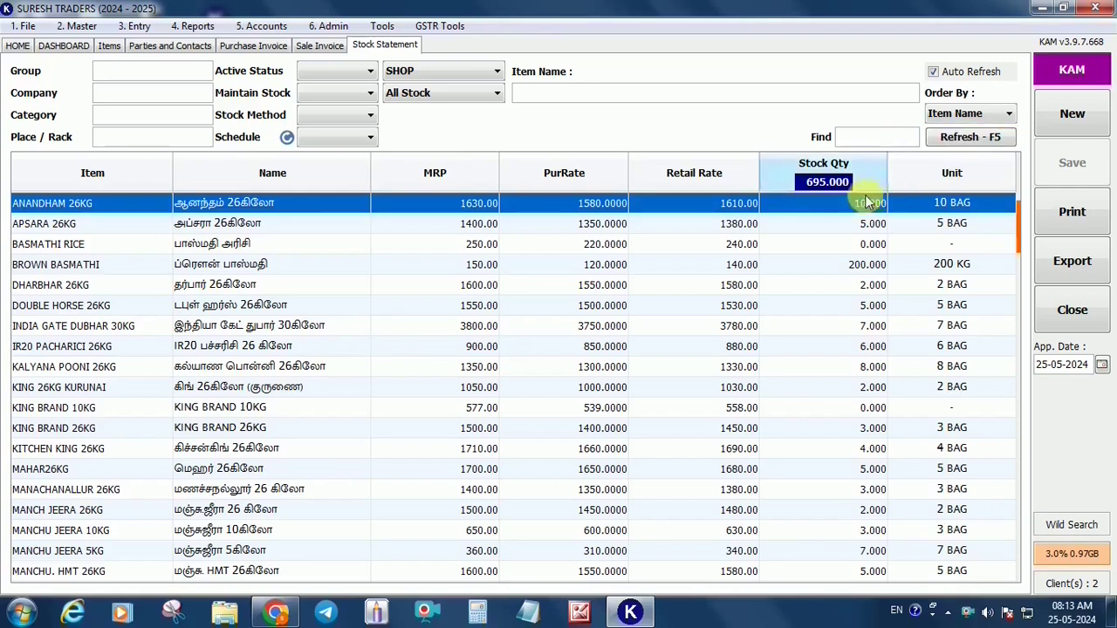
left_click(875, 139)
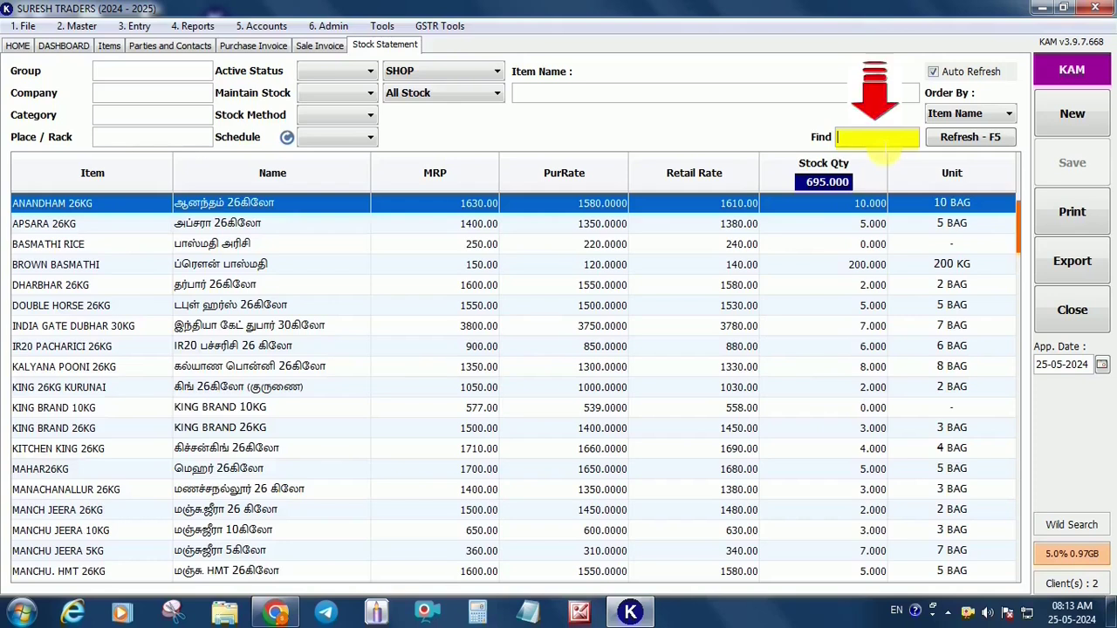
type("TG")
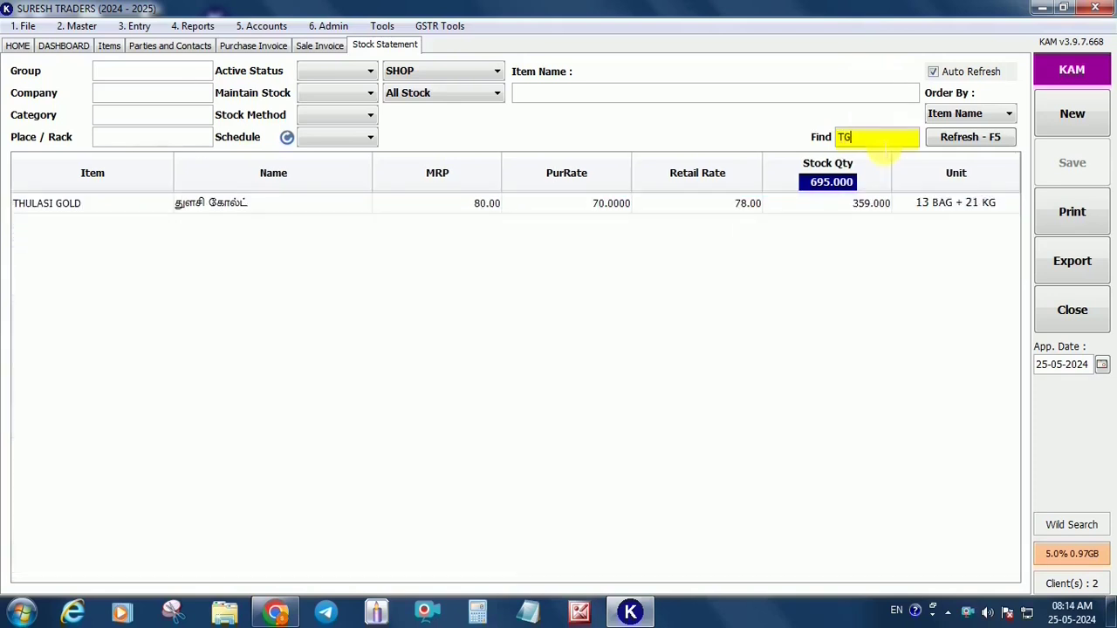
key("Return")
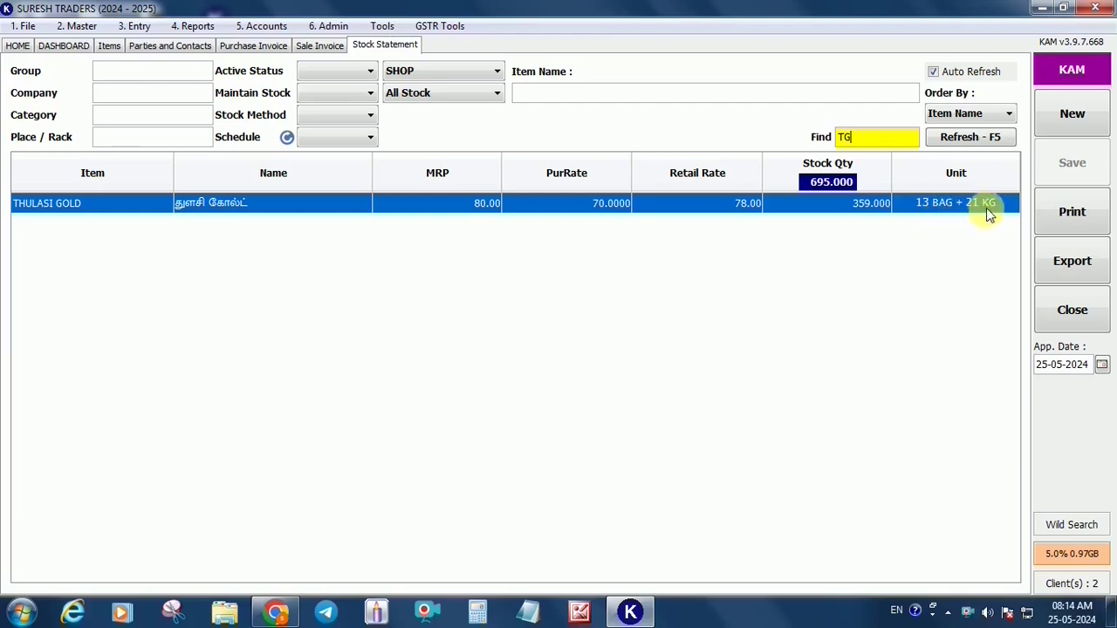
Open THULASI GOLD's Stock Ledger: opening 260, purchase 130, sales 5 and 26, closing 359.000
double_click(854, 211)
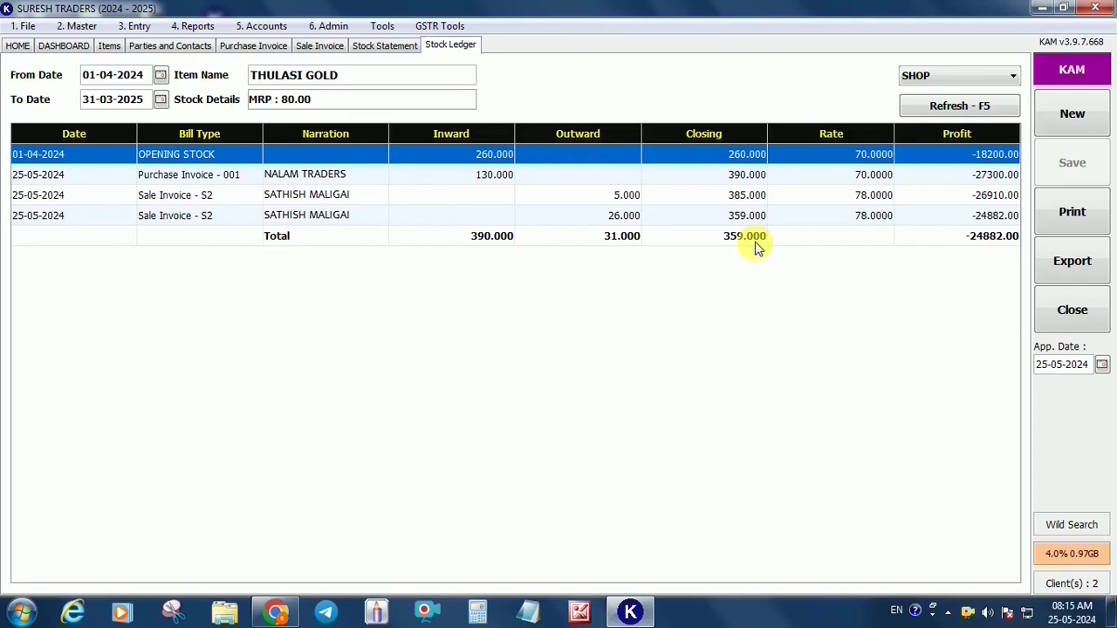
Load the day-wise sales invoice report showing today's 2 bills totalling 10,558.00
left_click(190, 26)
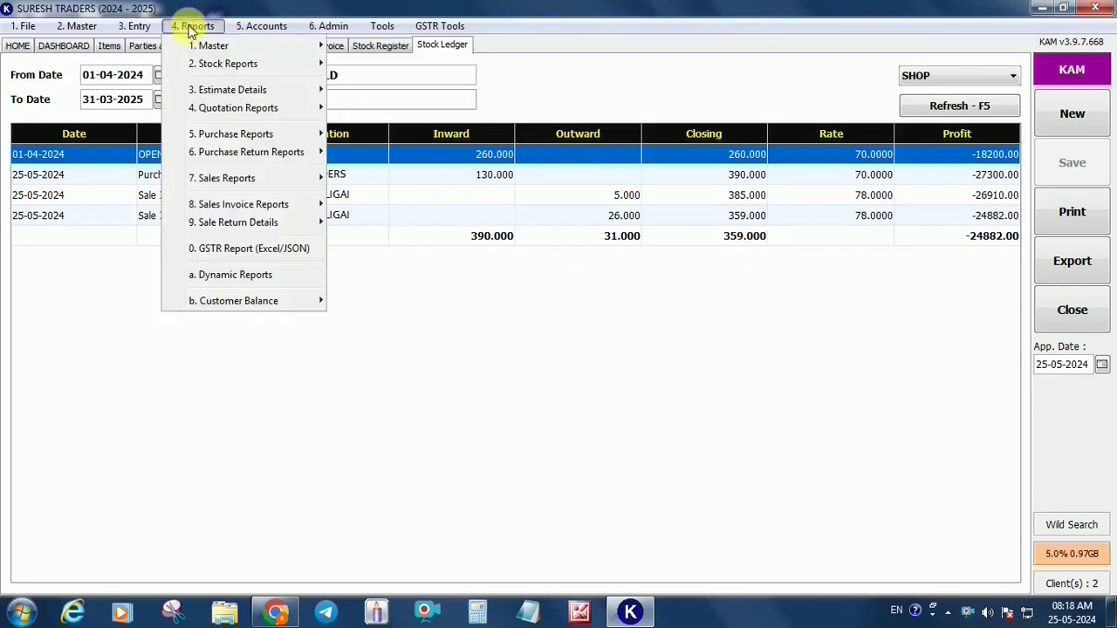
mouse_move(249, 203)
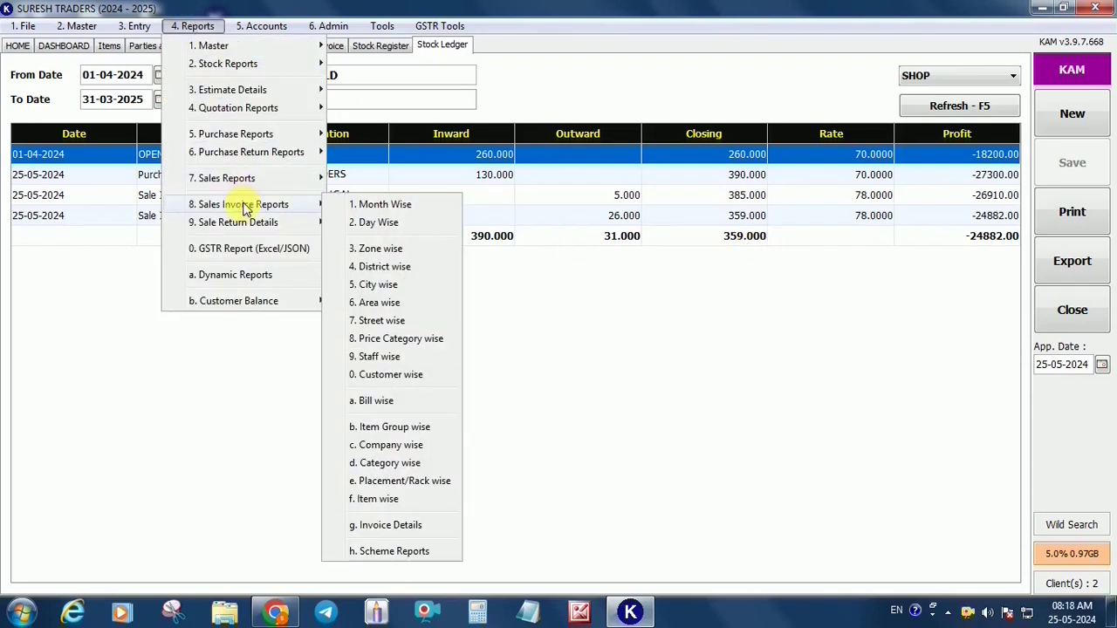
left_click(381, 224)
left_click(976, 79)
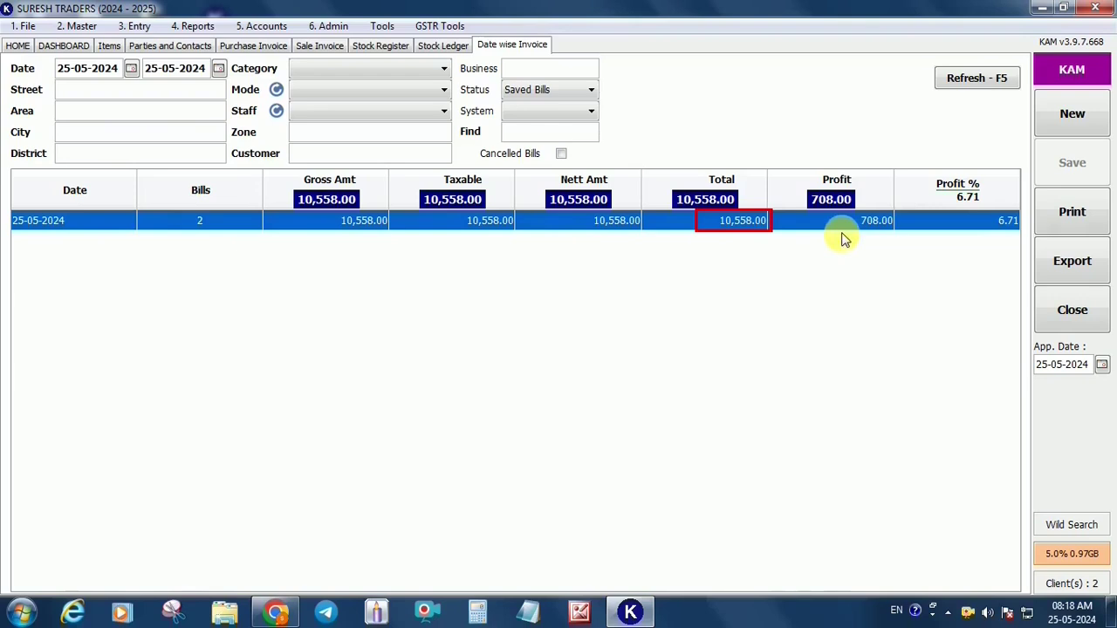
Review bills S1 and S2 individually, then bring up the Sundry Debtors/Creditors report
double_click(220, 229)
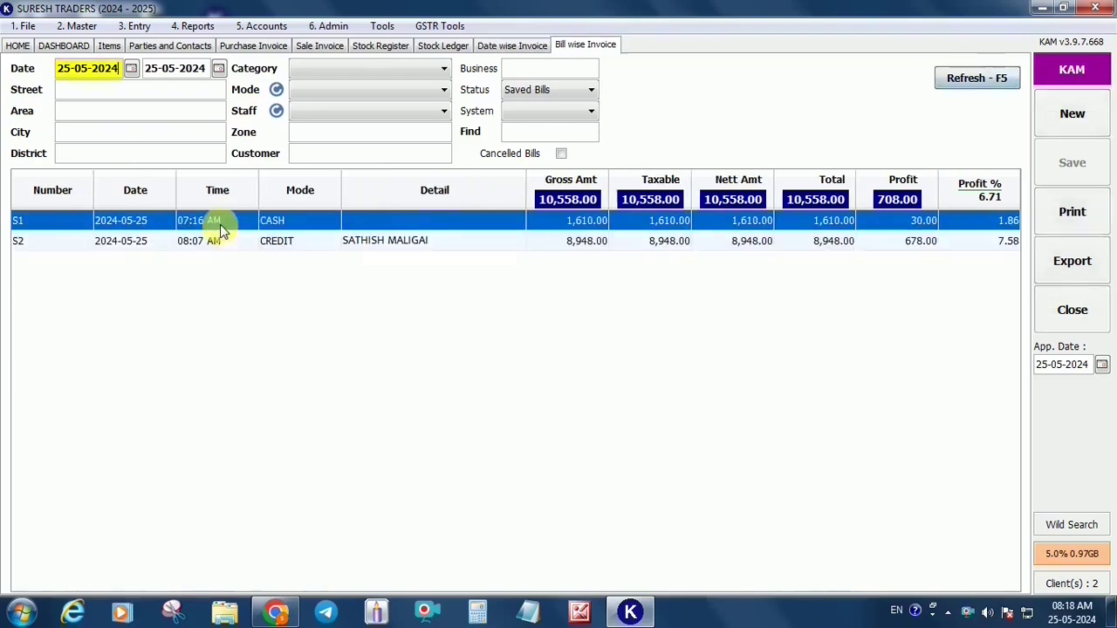
left_click(242, 243)
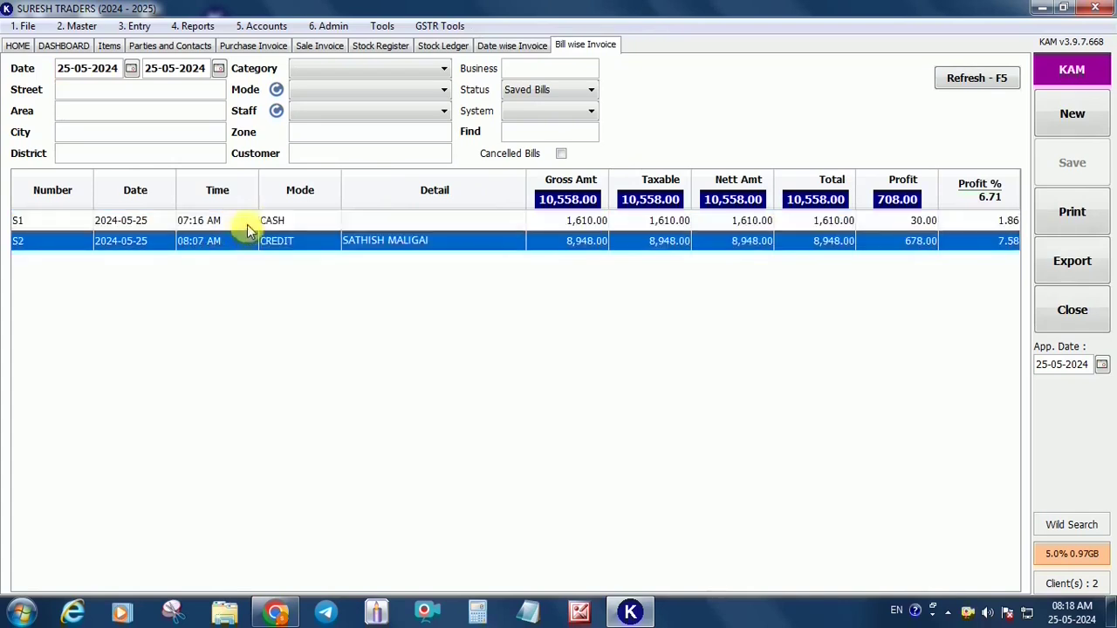
left_click(247, 225)
left_click(832, 250)
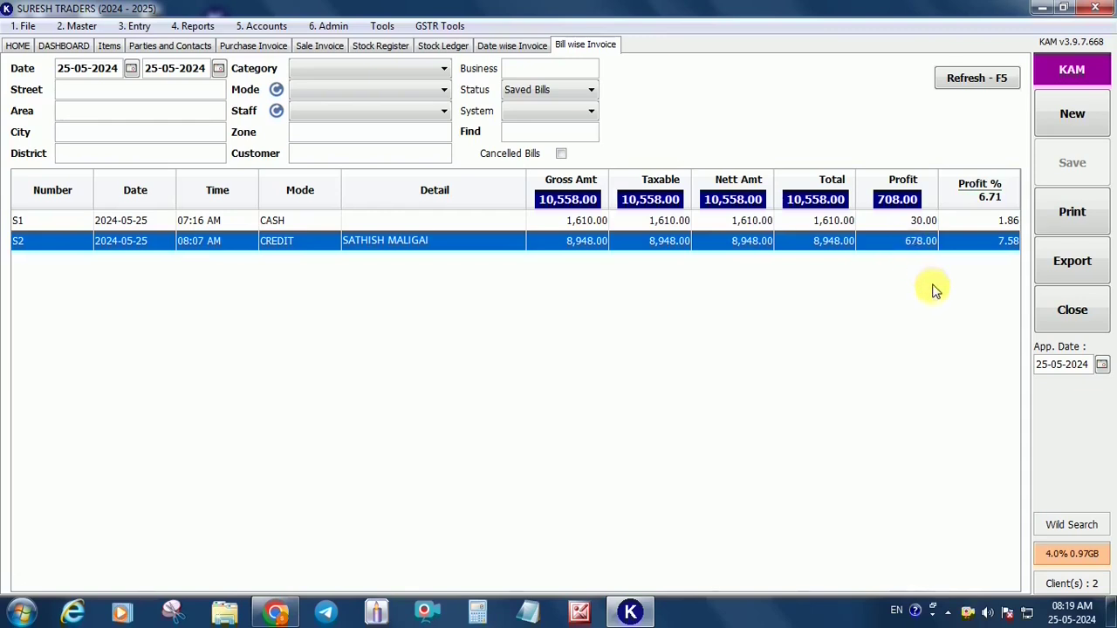
left_click(265, 27)
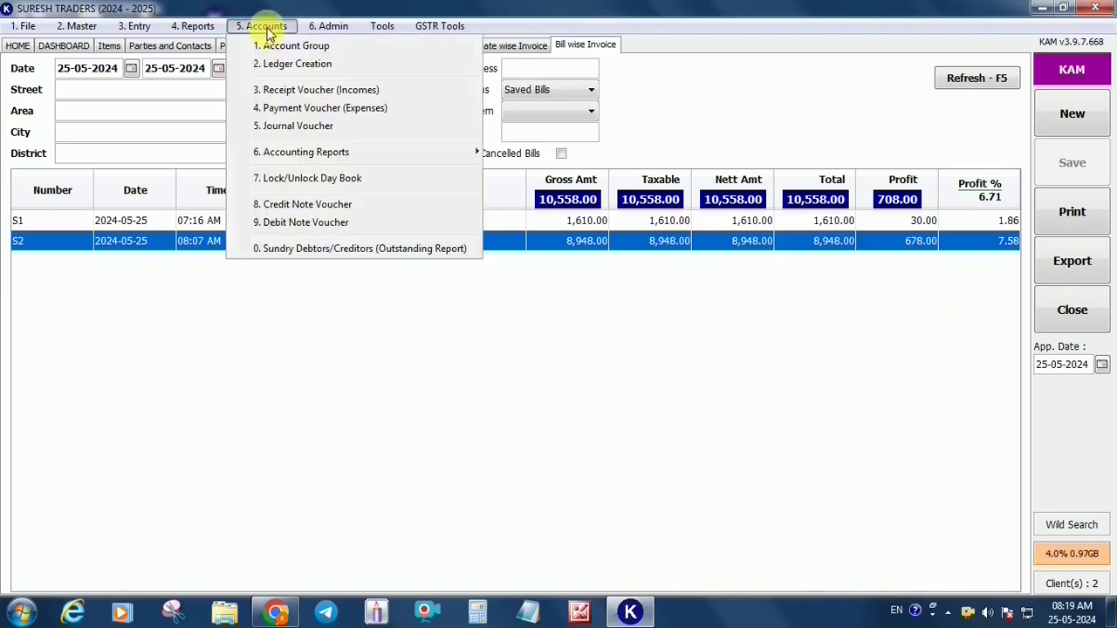
left_click(320, 252)
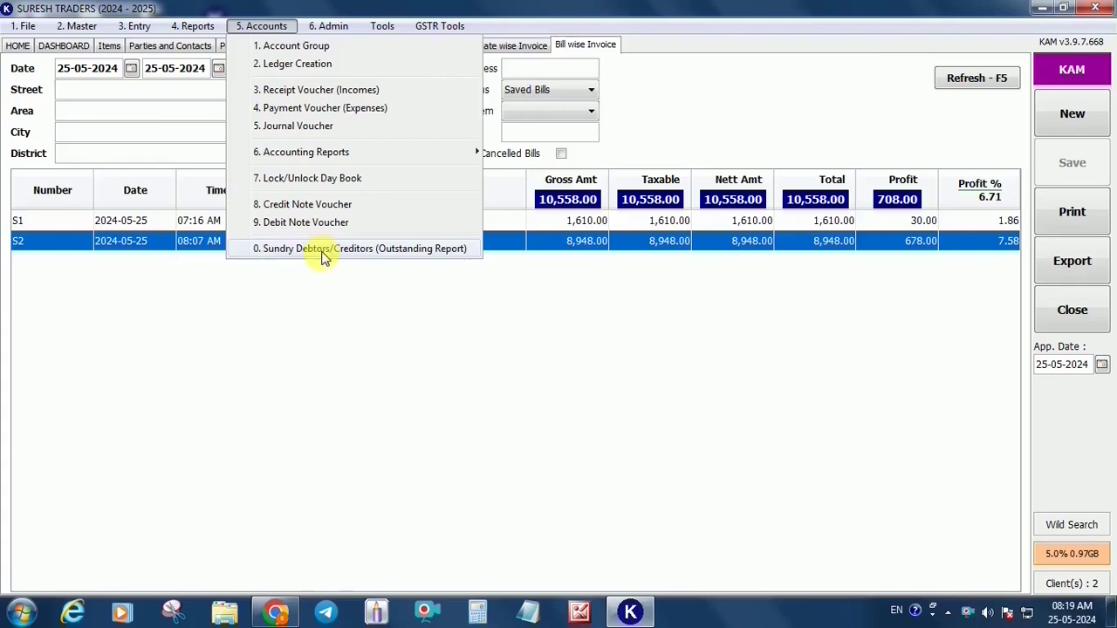
Refresh outstanding balances and inspect the debtors owing 5000.00 and 8948.00
left_click(246, 131)
left_click(831, 117)
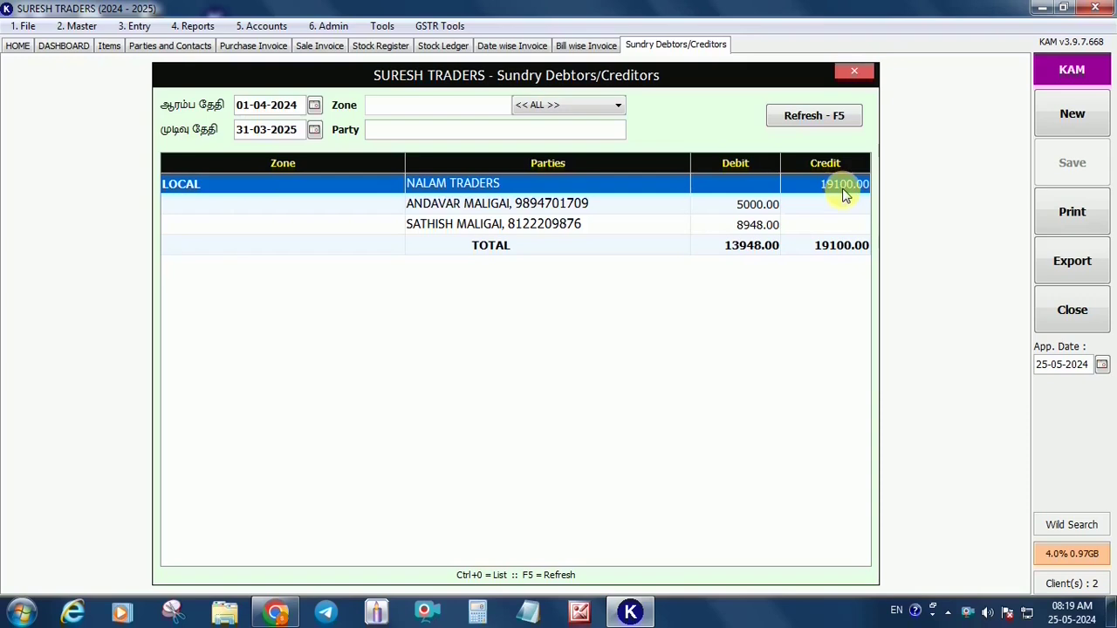
left_click(724, 206)
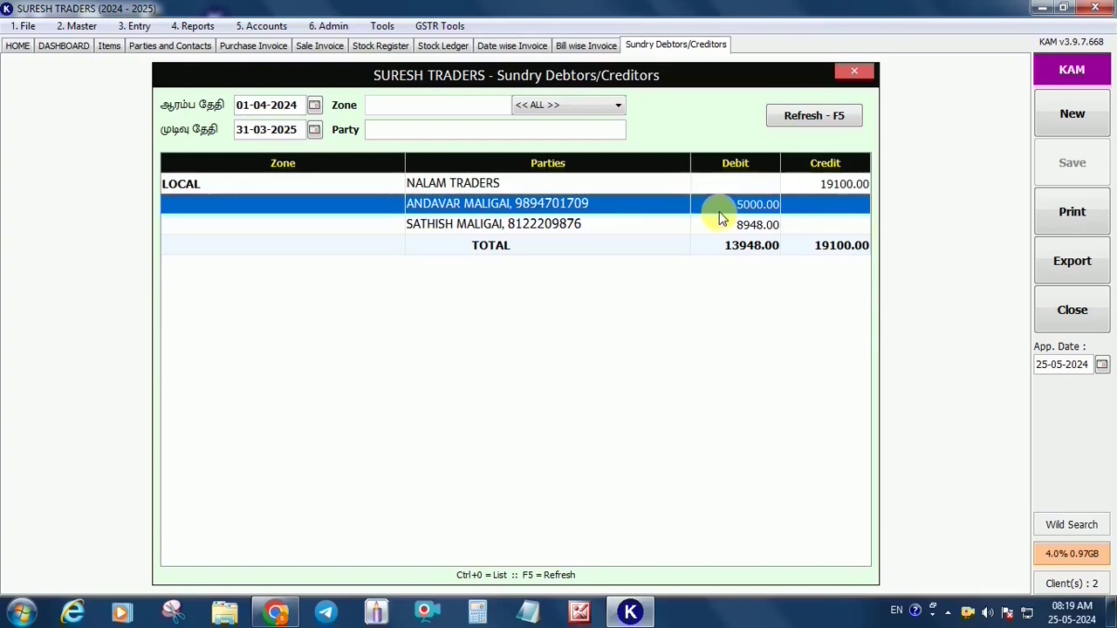
left_click(712, 230)
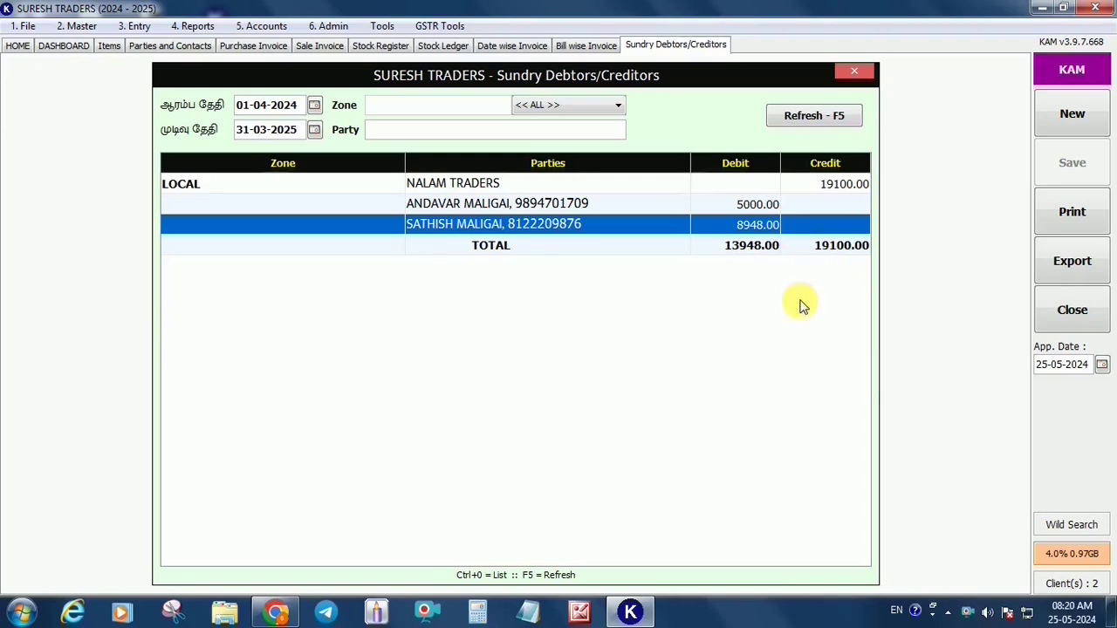
Filter to customers and open the 8948.00 customer's ledger statement for 01-04-2024 to 31-03-2025
left_click(616, 106)
left_click(555, 139)
left_click(788, 118)
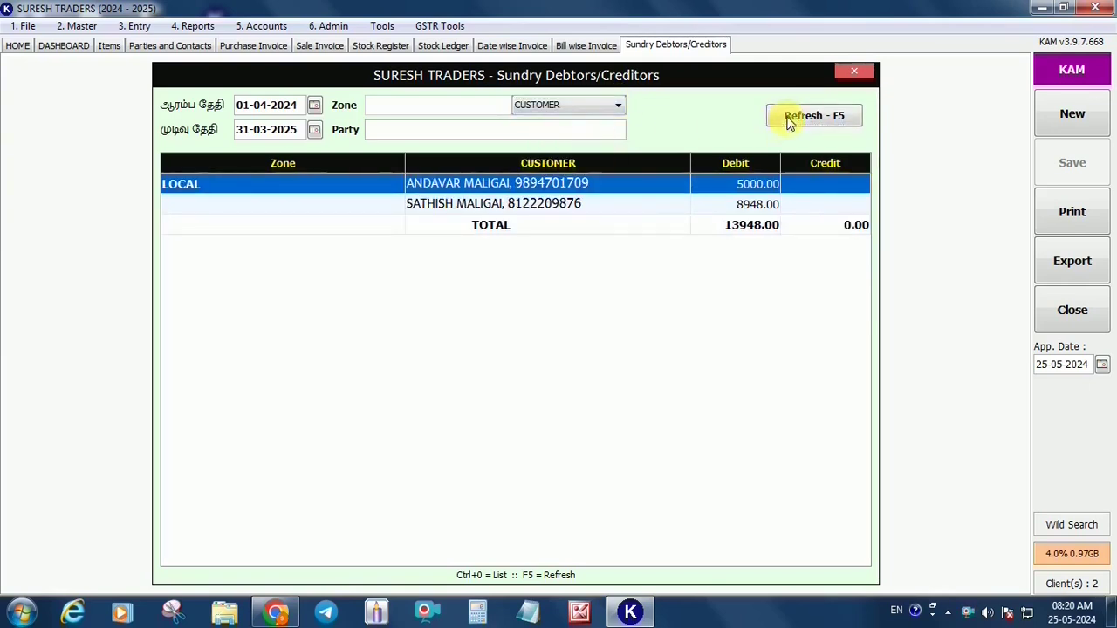
left_click(657, 209)
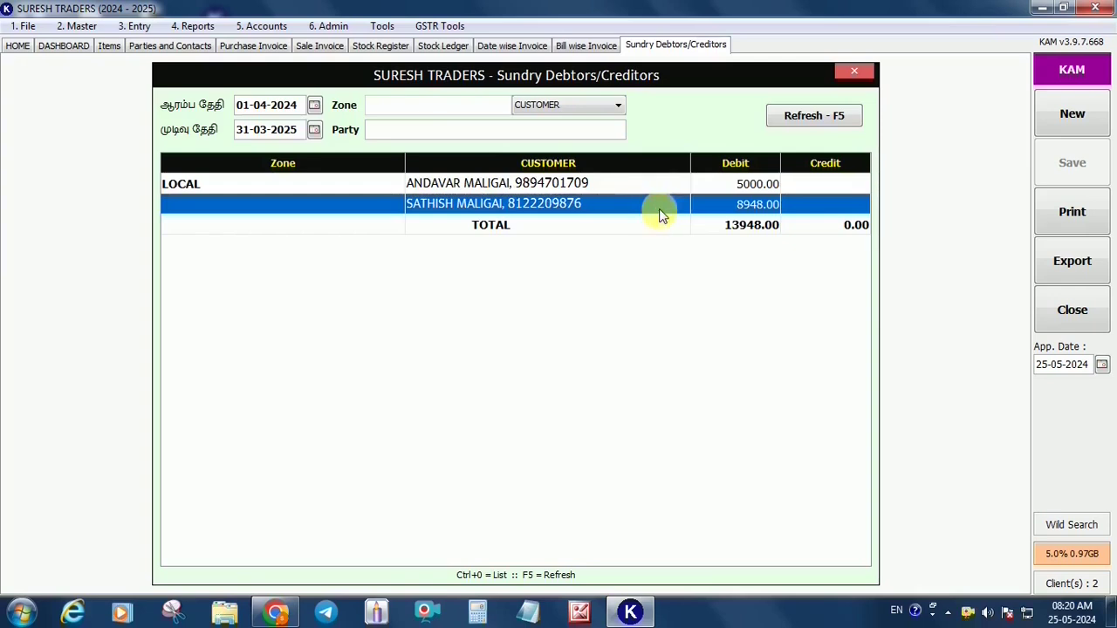
double_click(660, 215)
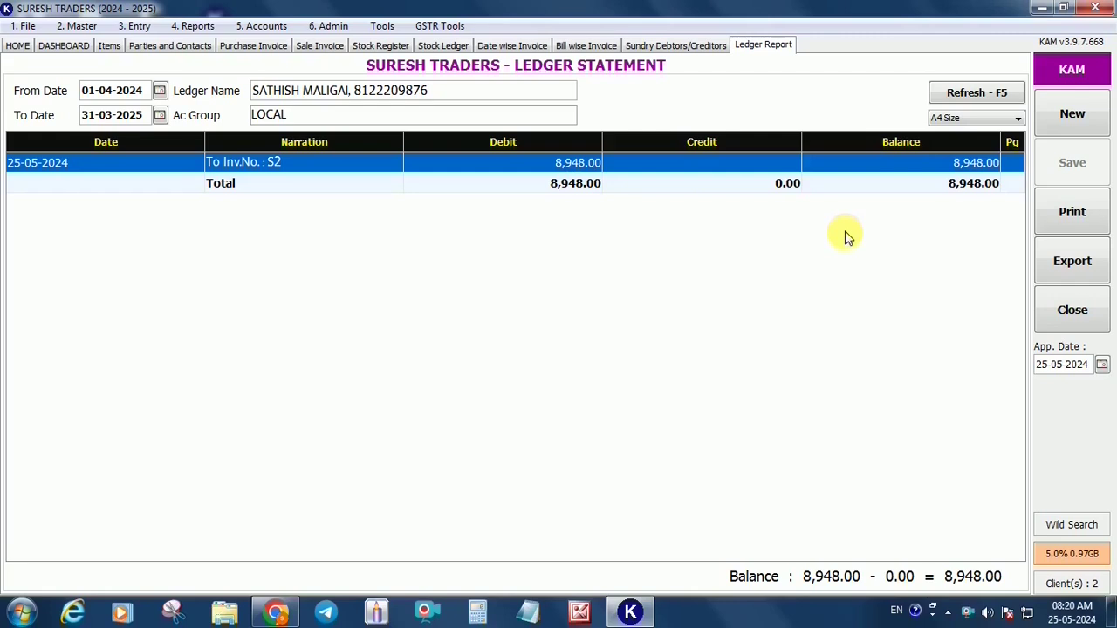
left_click(263, 25)
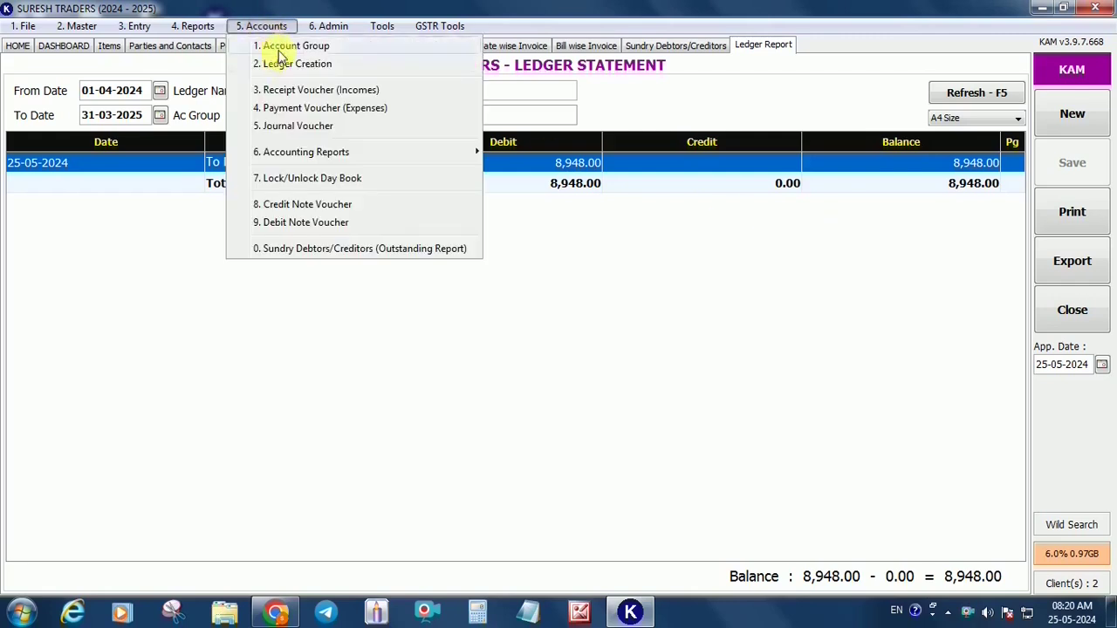
Save a 4000 receipt voucher from SATHISH MALIGAI into CASH IN HAND, remarks S2
left_click(330, 96)
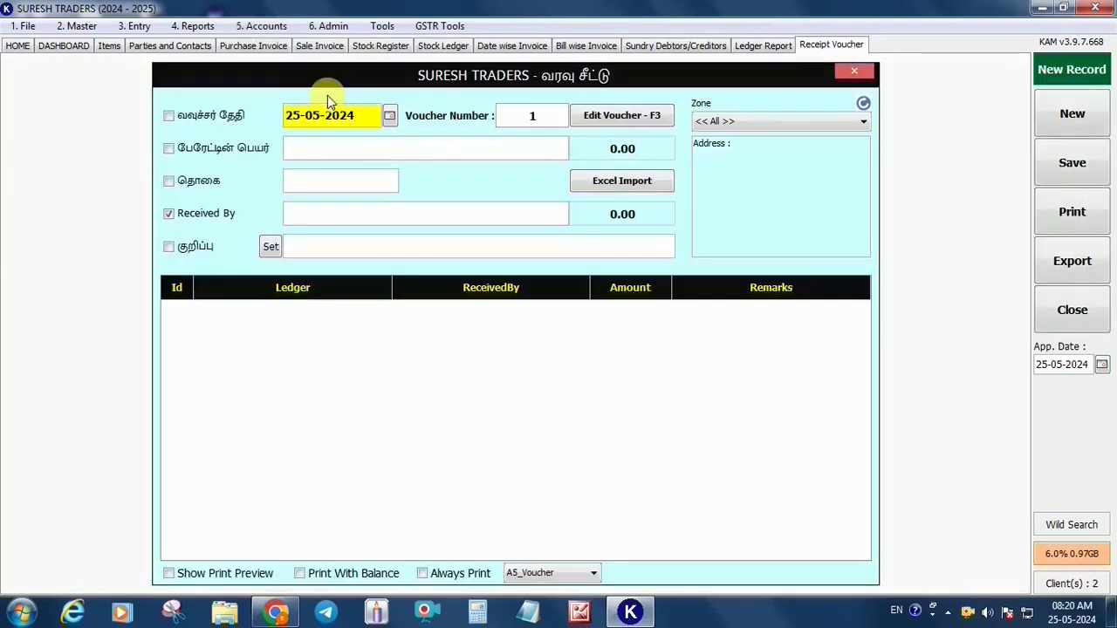
key("Return")
type("s")
key("Down")
key("Down")
key("Return")
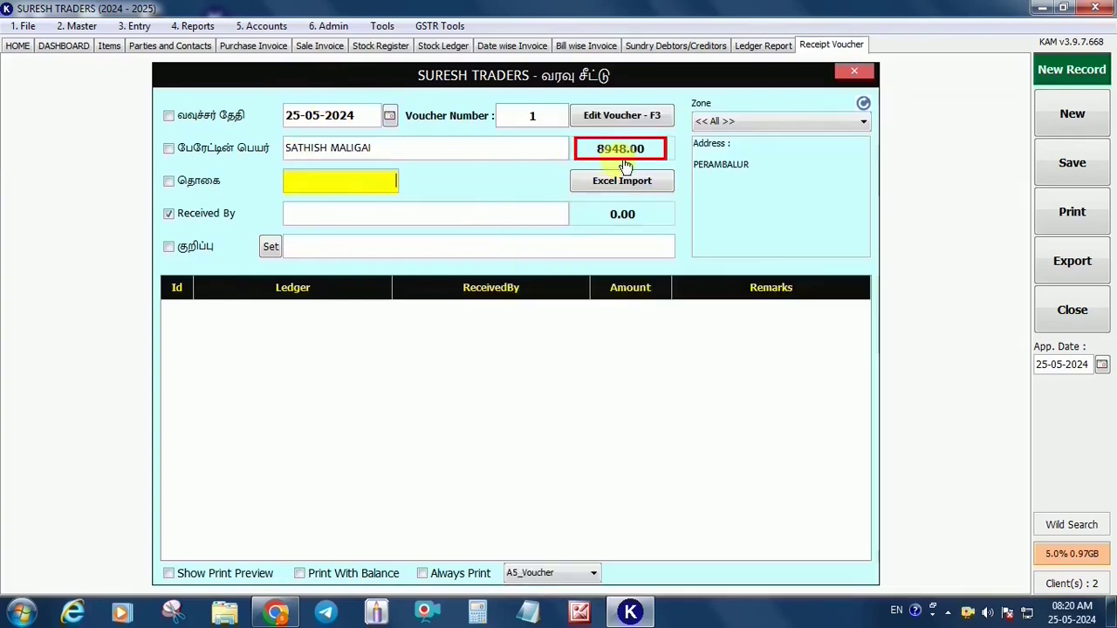
type("4000")
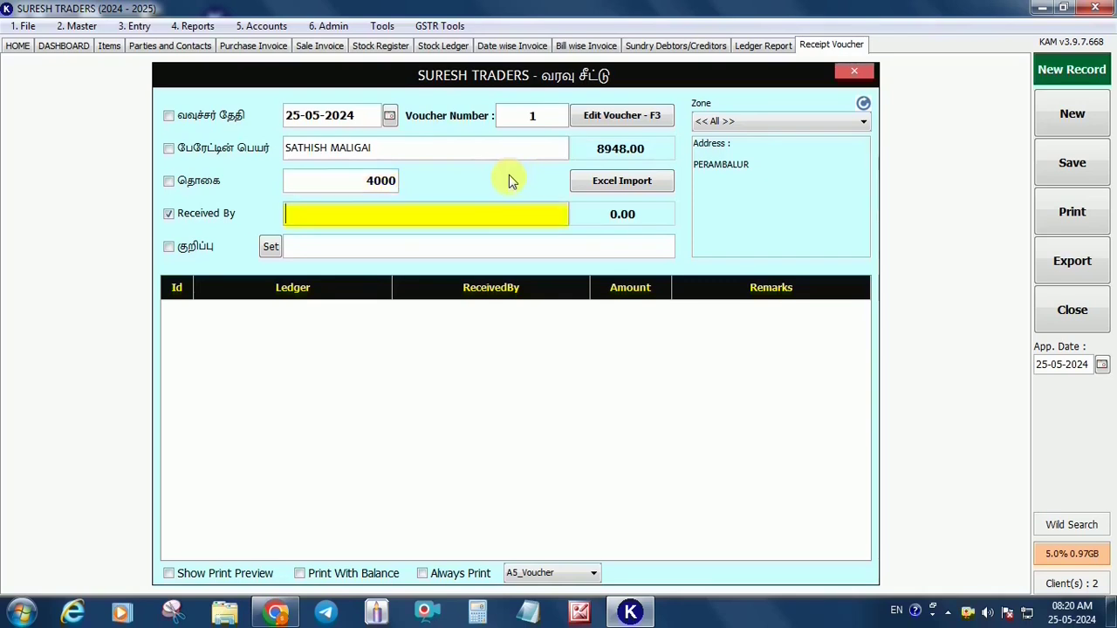
key("Return")
type("c")
key("Return")
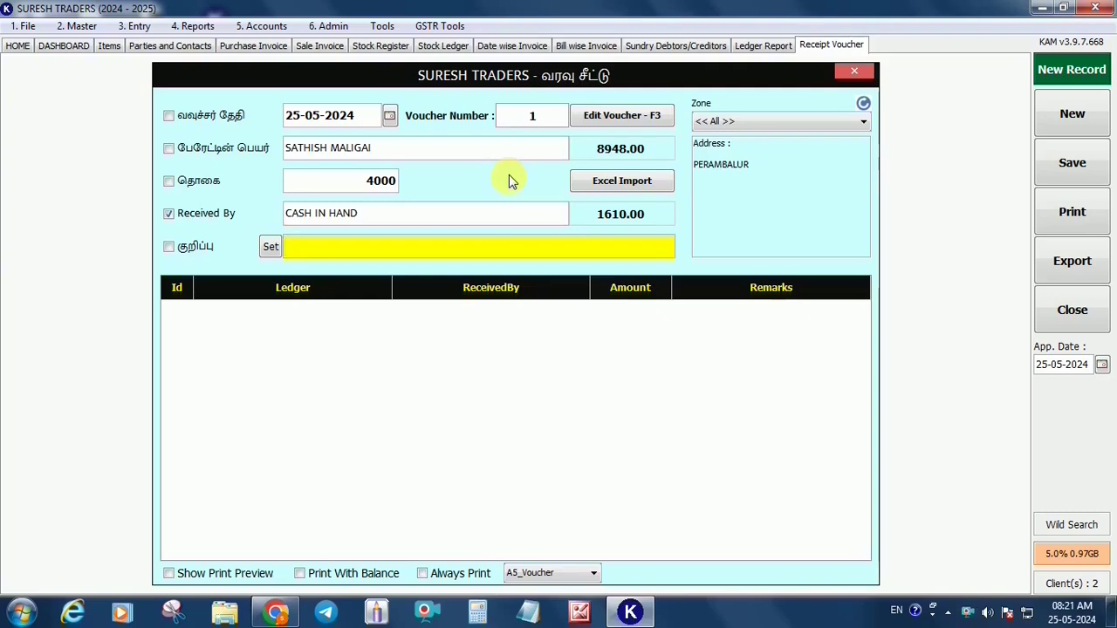
type("S2")
key("Return")
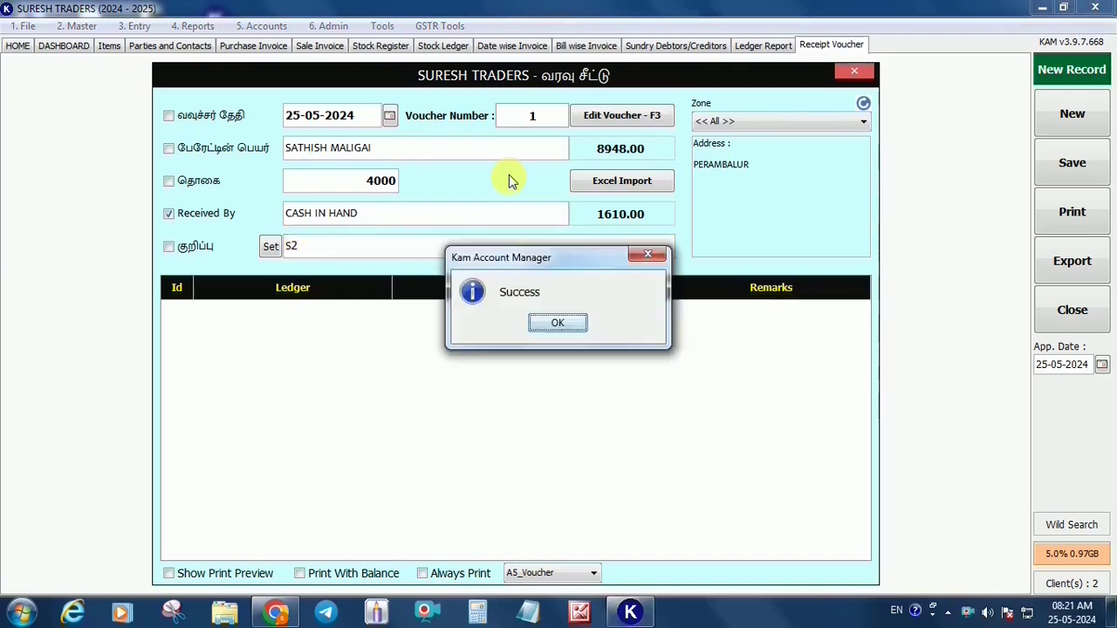
key("Return")
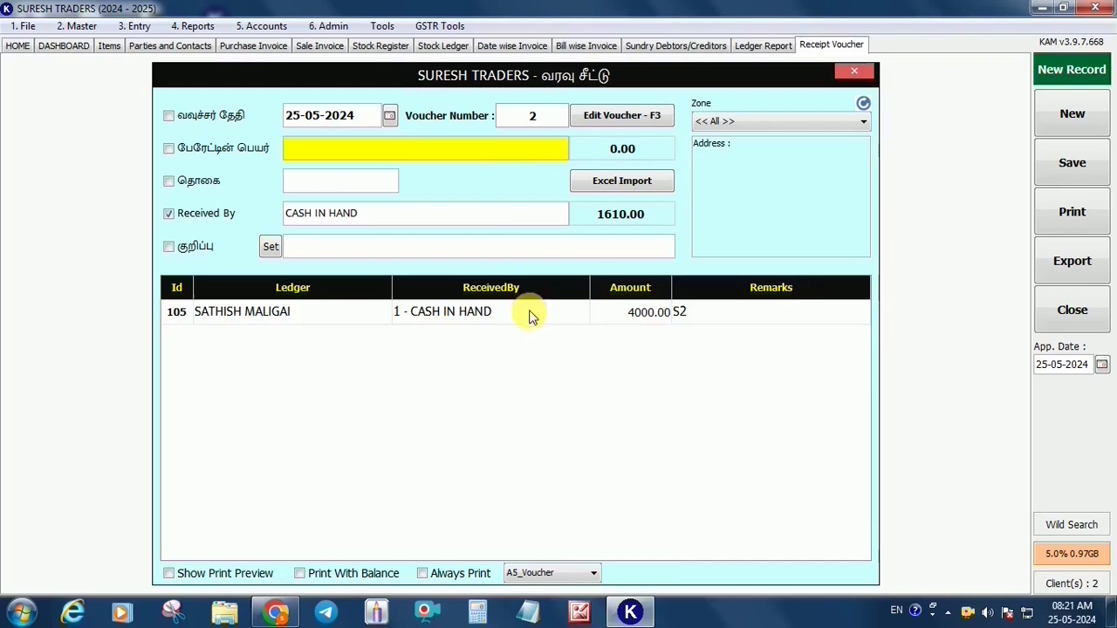
Preview the saved SATHISH MALIGAI receipt printout, then return to the outstanding balances list
double_click(529, 311)
left_click(650, 573)
left_click(650, 578)
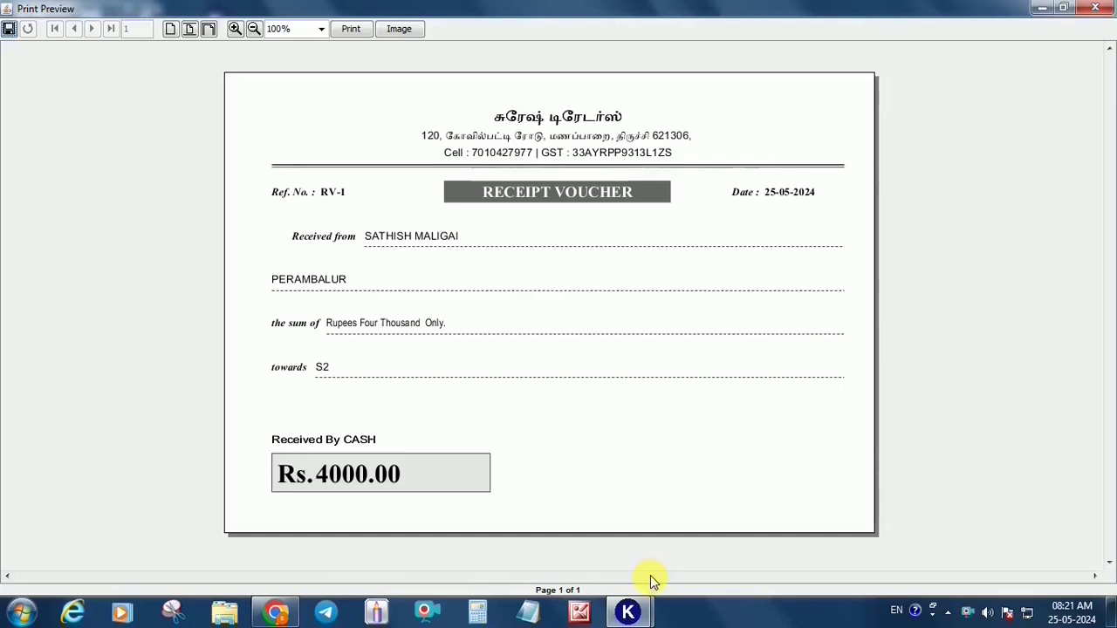
left_click(1095, 7)
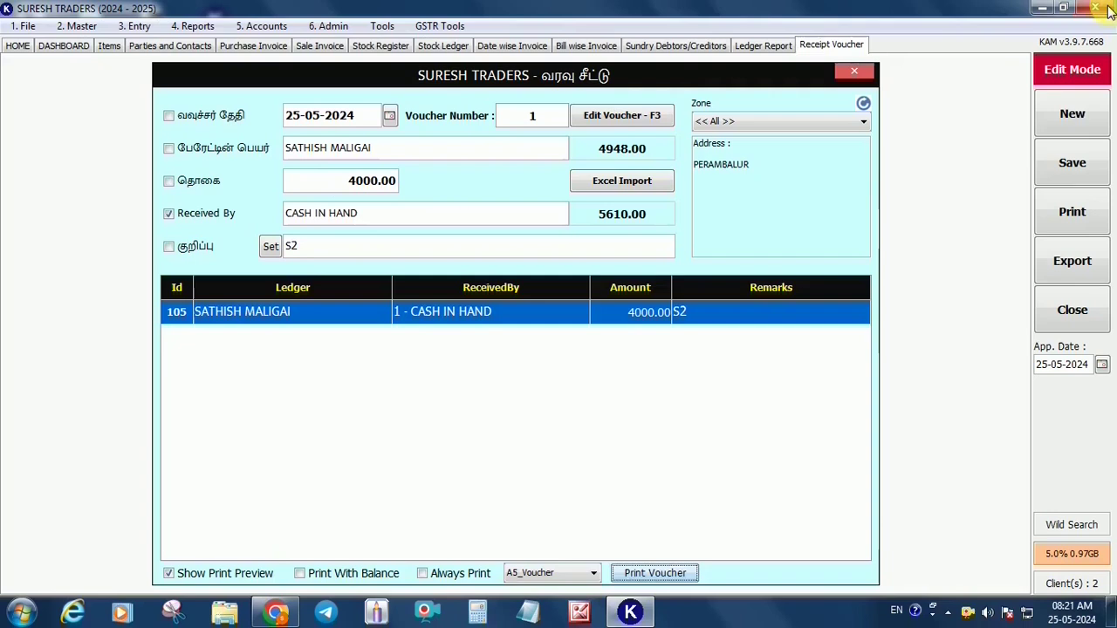
left_click(1043, 130)
left_click(708, 45)
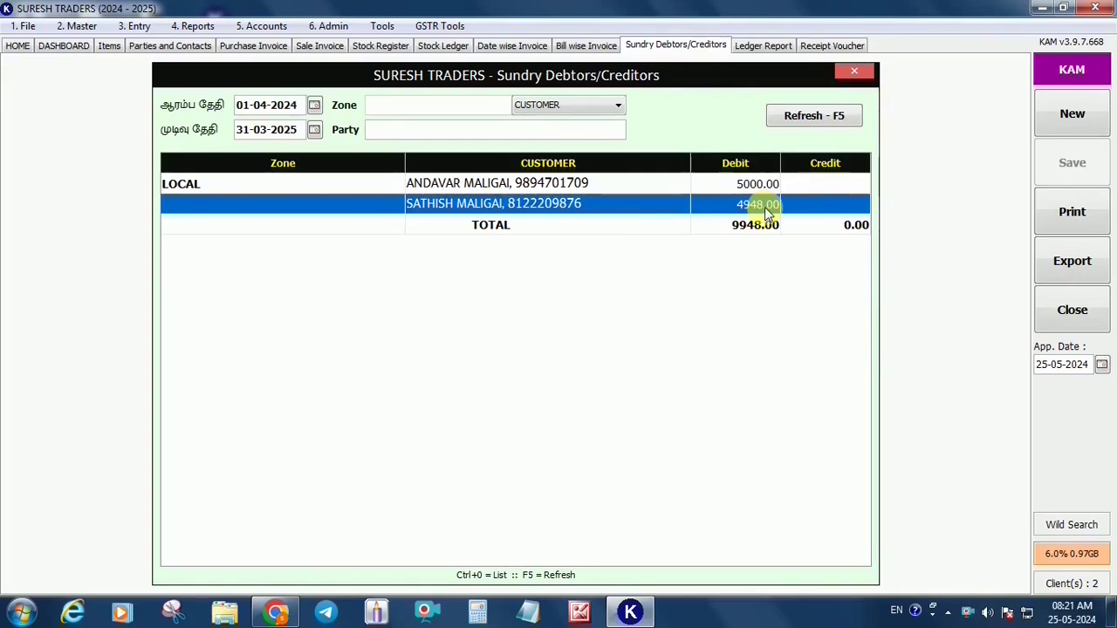
Filter outstanding balances to suppliers, showing NALAM TRADERS with a 19100.00 credit
left_click(615, 105)
left_click(563, 145)
left_click(808, 118)
left_click(625, 190)
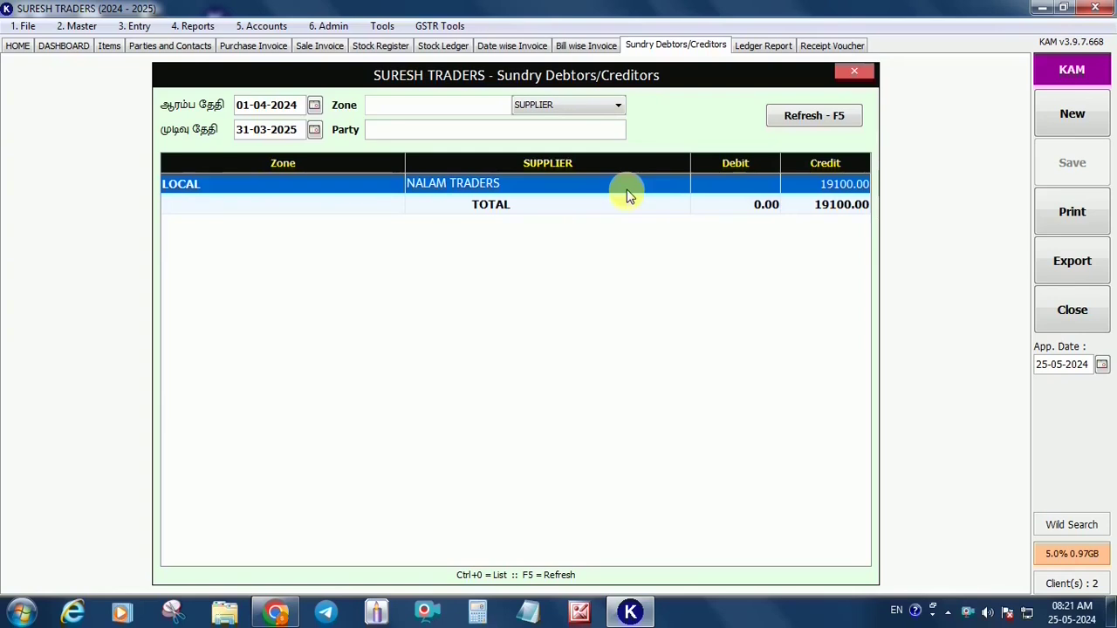
left_click(262, 25)
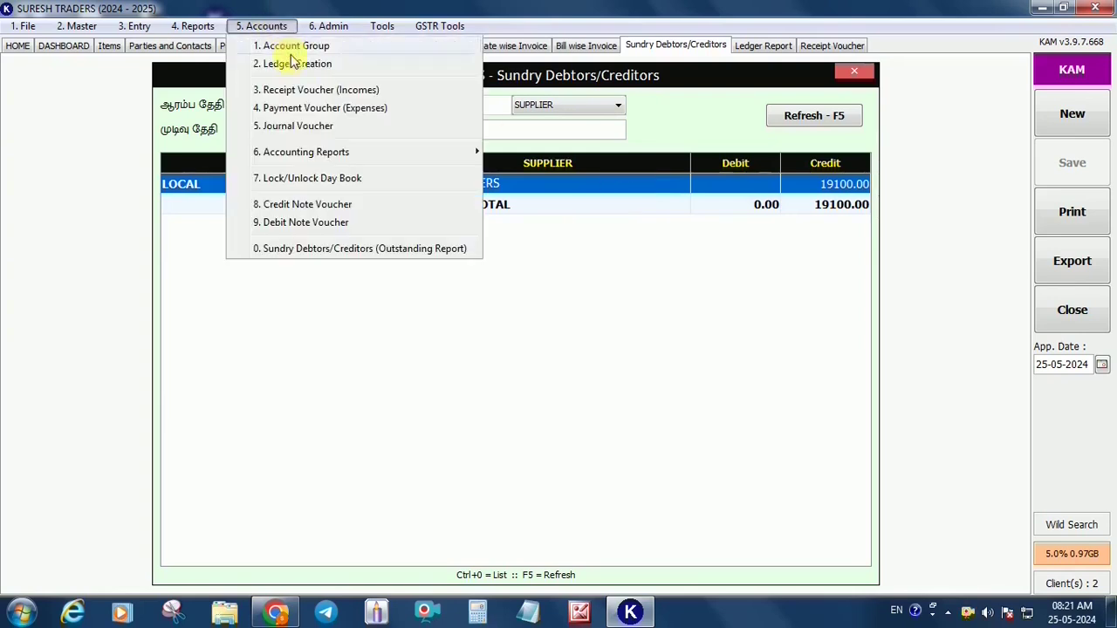
Save a 9100 payment voucher to NALAM TRADERS paid from CASH IN HAND
left_click(316, 108)
key("Return")
type("NA")
key("Return")
type("9100")
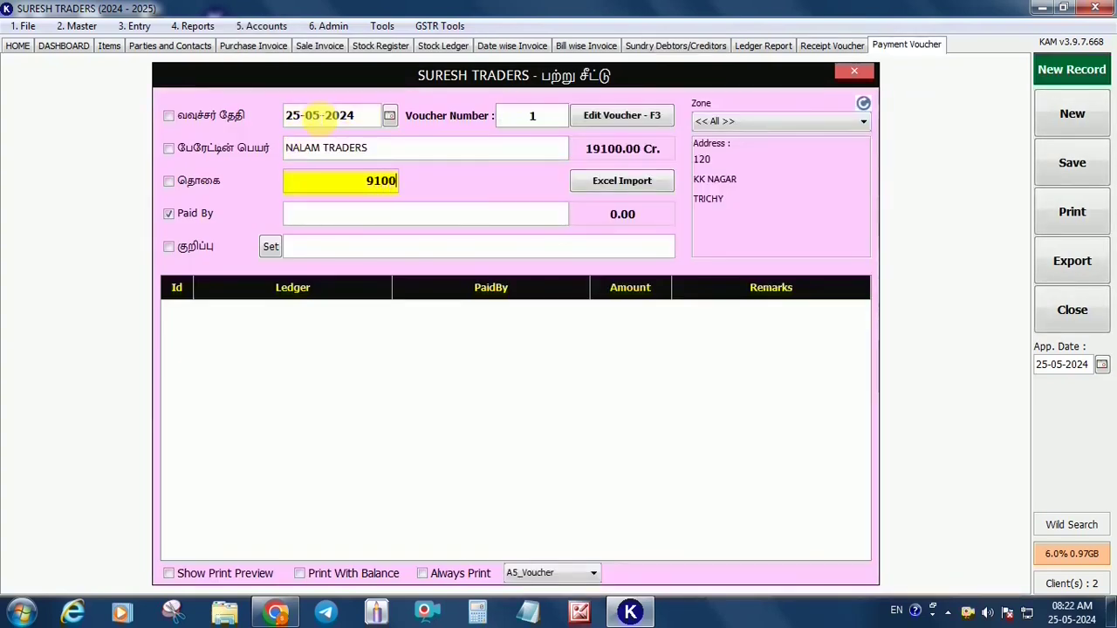
key("Return")
type("C")
key("Return")
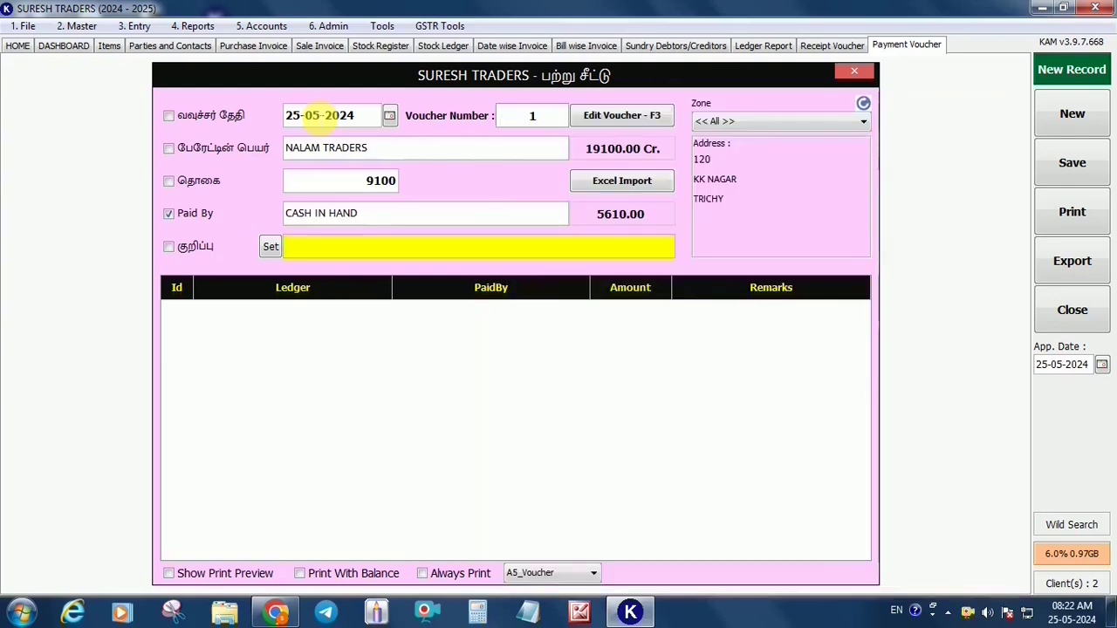
key("Return")
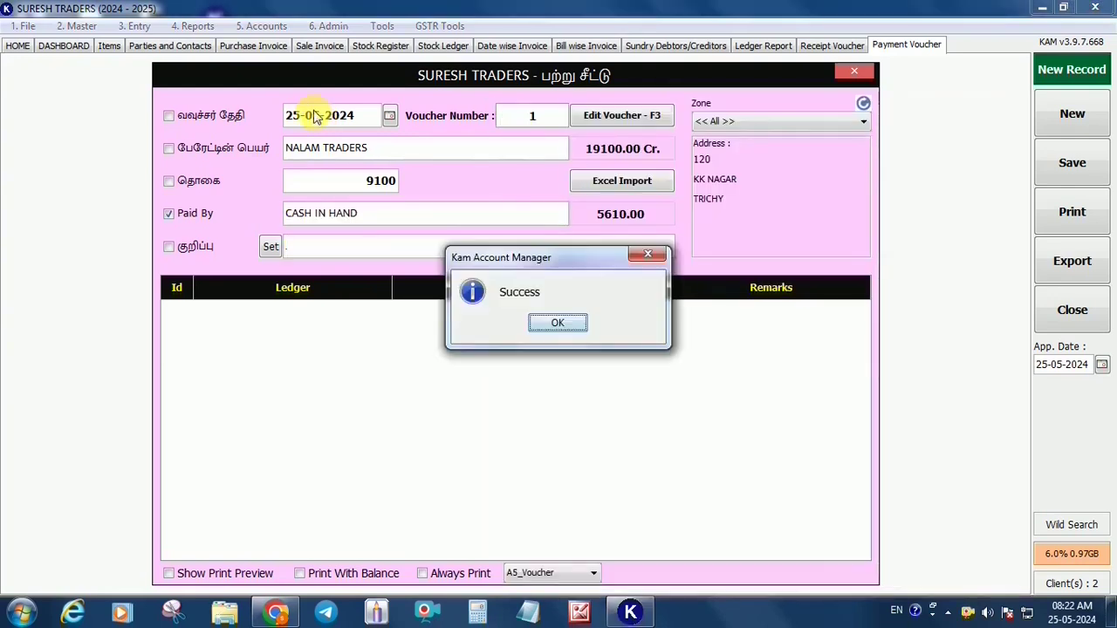
key("Return")
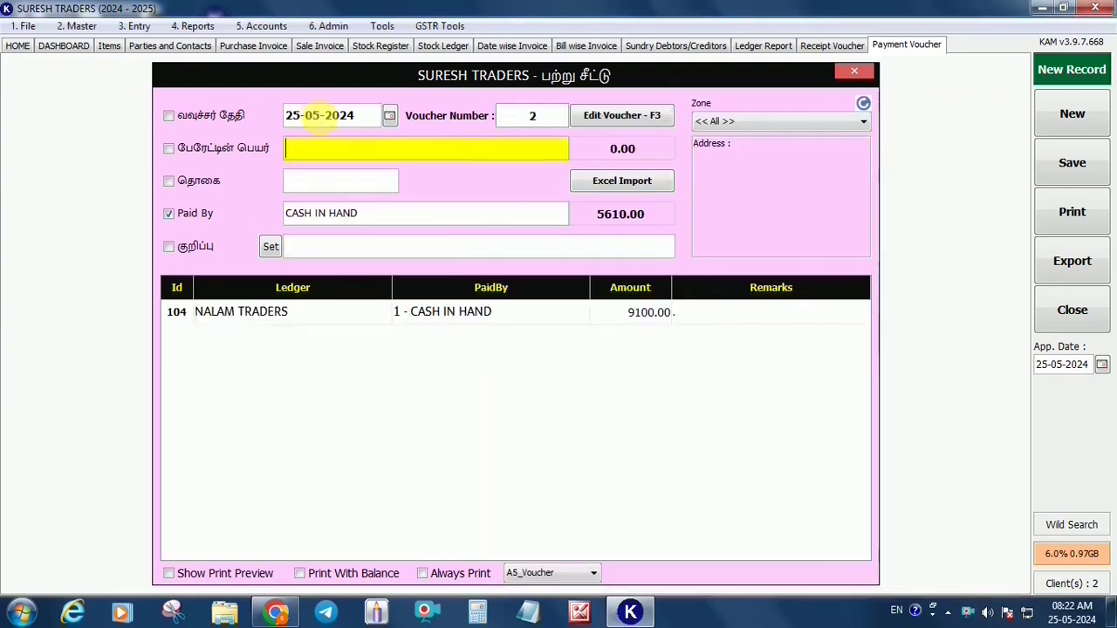
Refresh supplier balances to confirm NALAM TRADERS now shows 10000.00
left_click(676, 45)
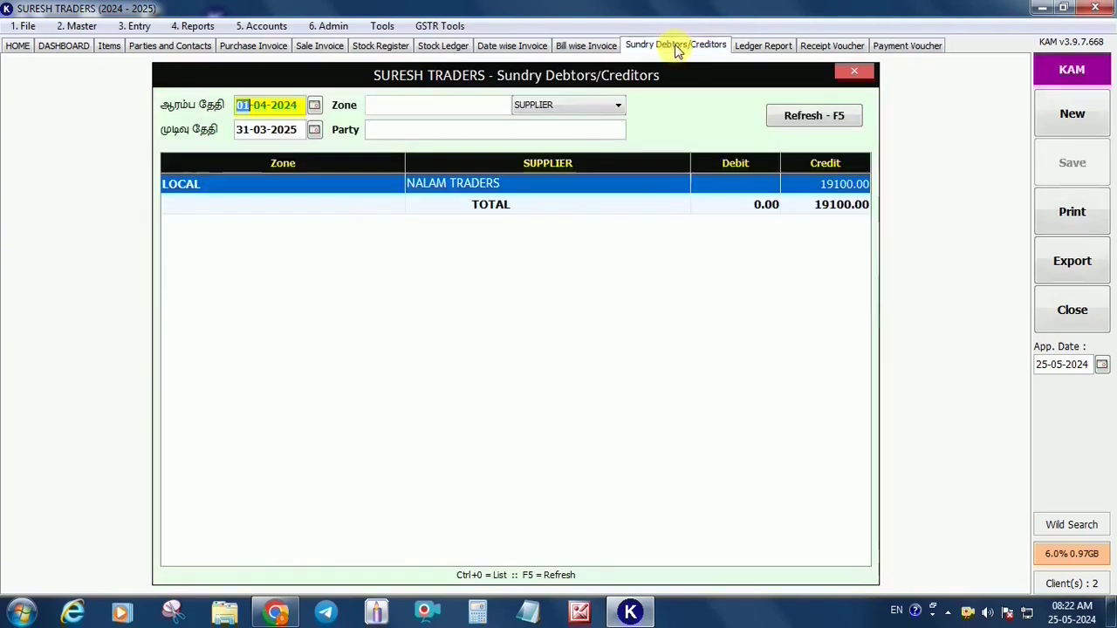
left_click(804, 118)
left_click(840, 187)
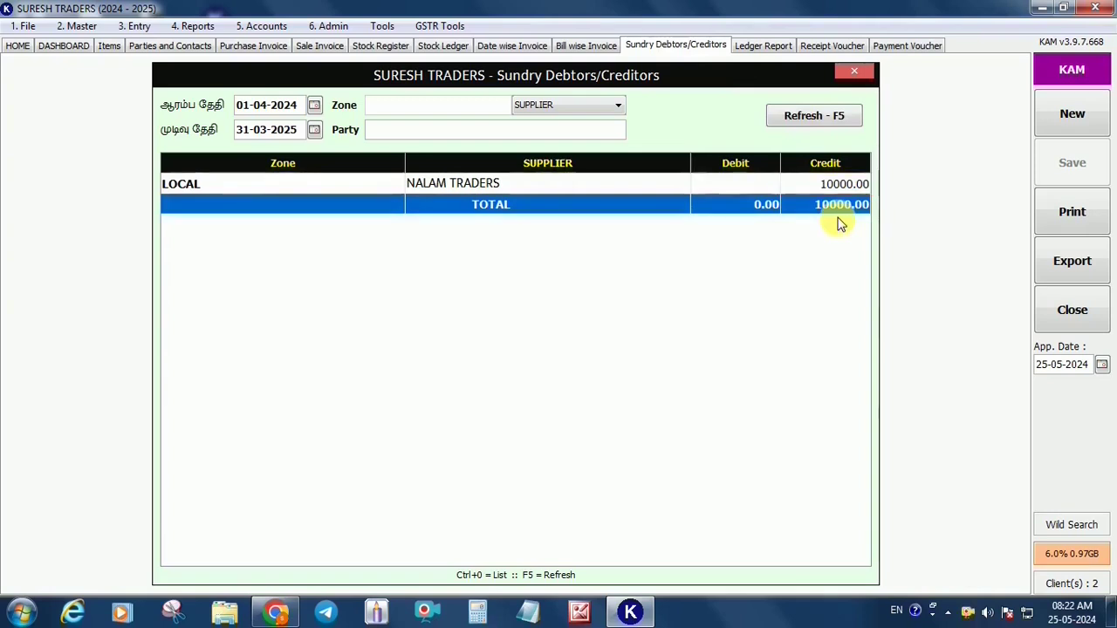
Review the MADURAI ROAD, TRICHY ROAD and DINDUGAL ROAD zones
left_click(77, 25)
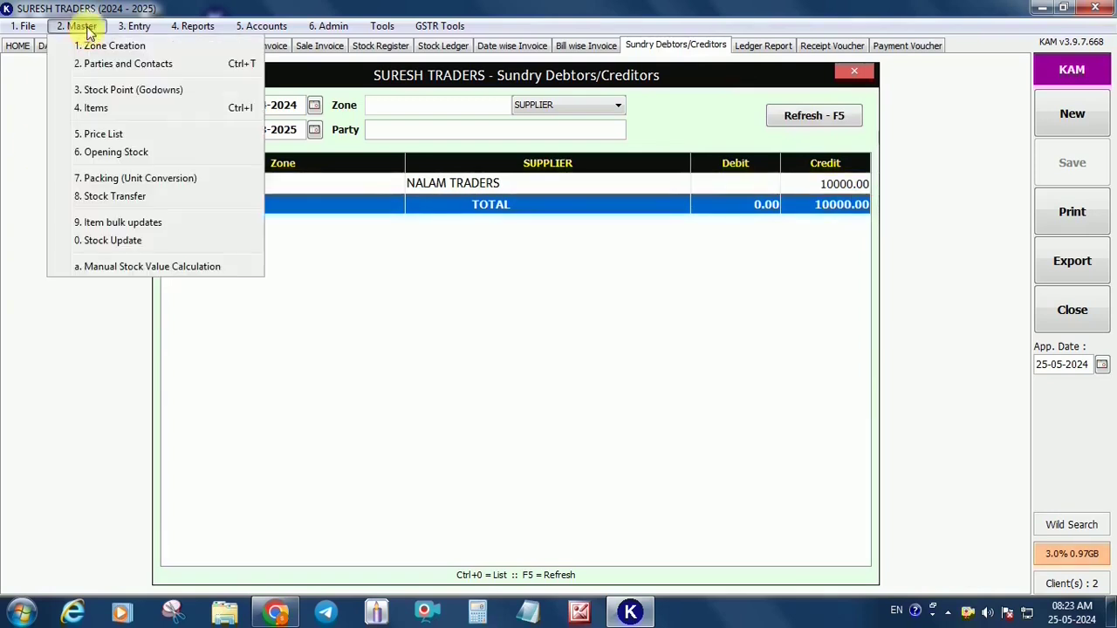
left_click(94, 45)
left_click(441, 337)
left_click(436, 360)
left_click(447, 385)
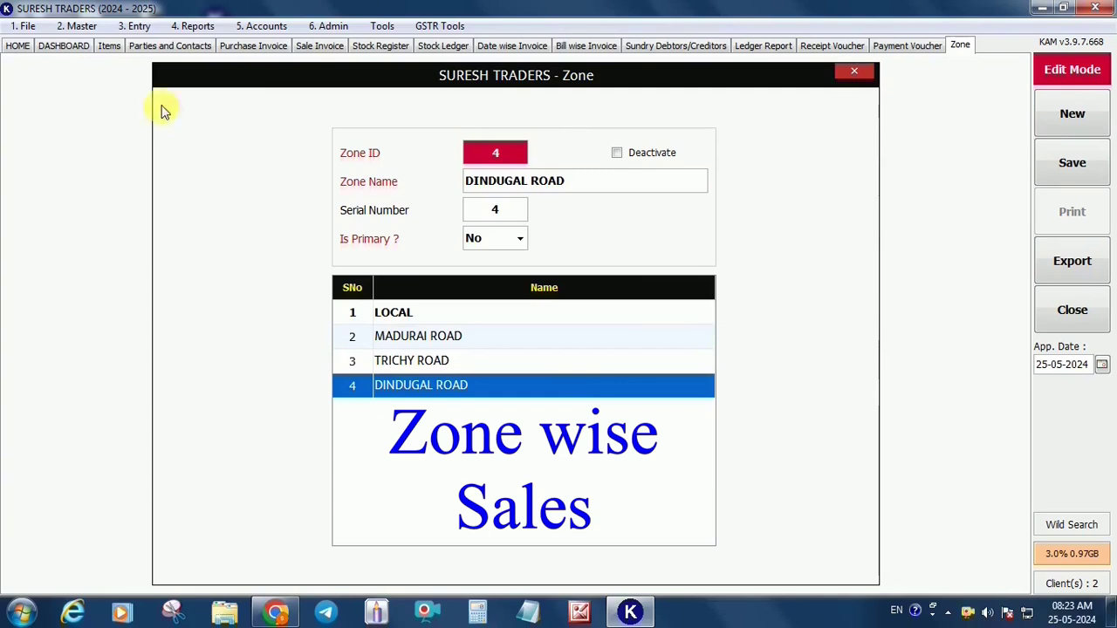
Review the SHOP and GODOWN stock point details
left_click(80, 28)
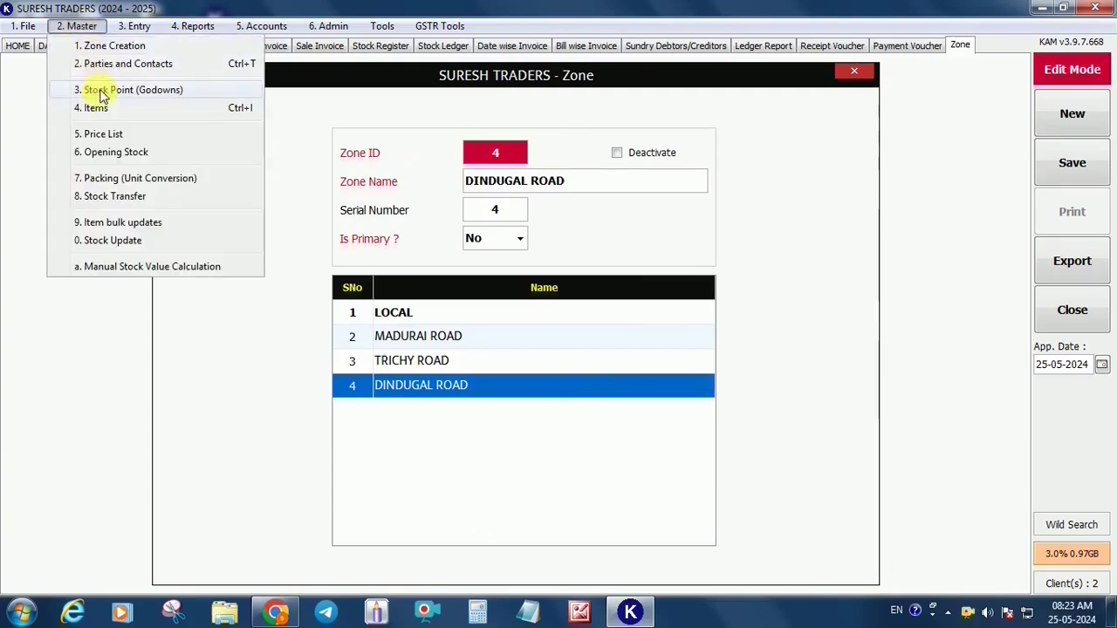
left_click(100, 89)
left_click(436, 314)
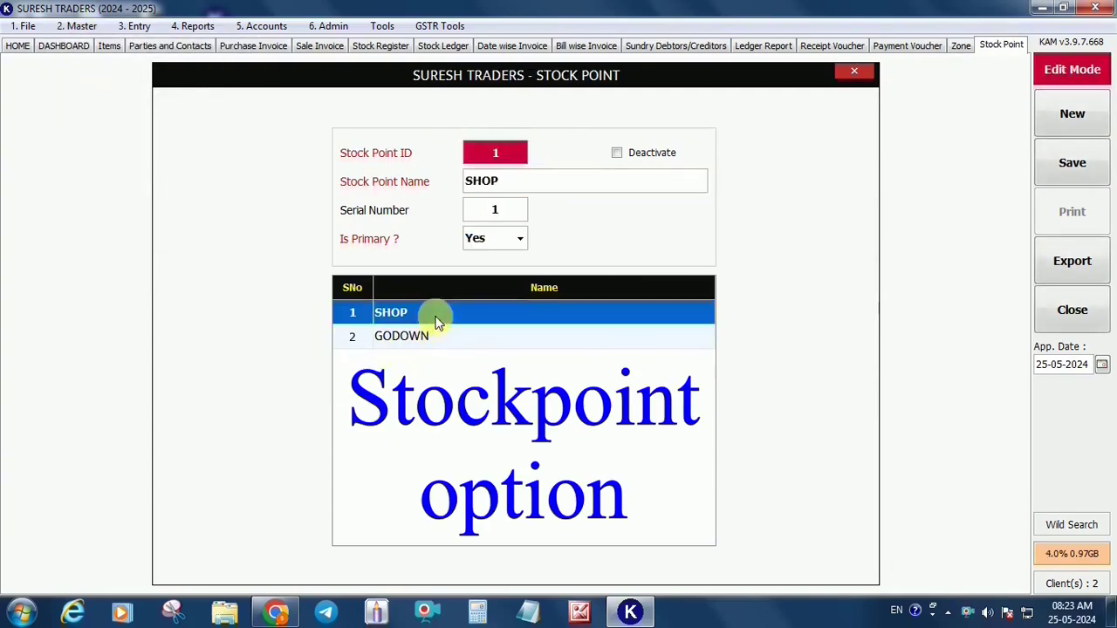
left_click(432, 339)
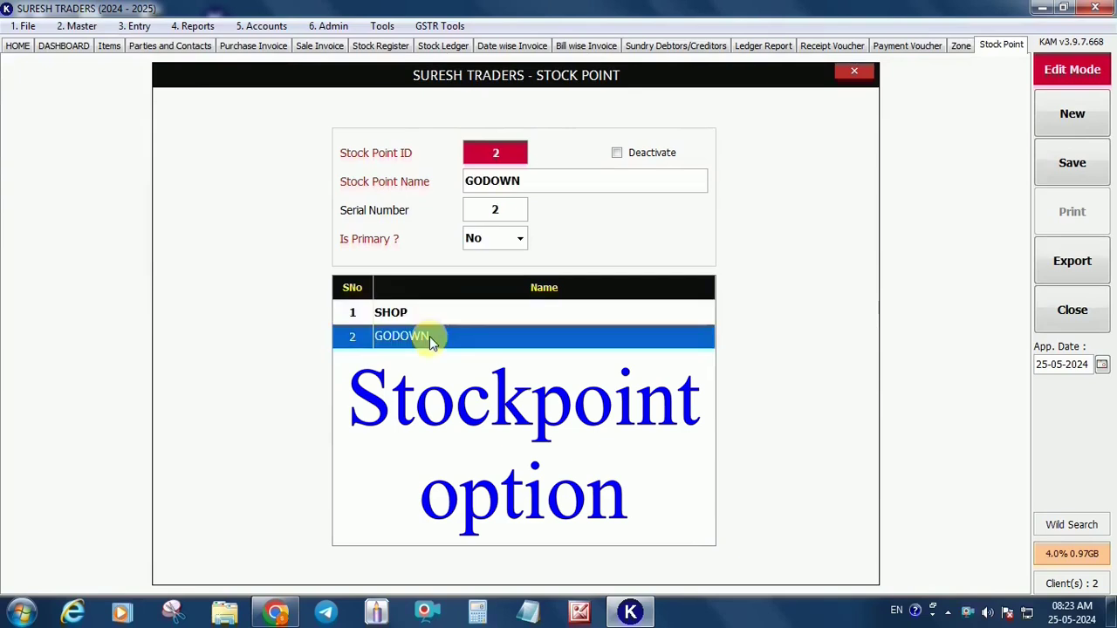
Start a new stock transfer from SHOP with GODOWN as the destination
left_click(77, 26)
left_click(109, 196)
left_click(768, 121)
left_click(706, 148)
Add THULASI GOLD (KG, MRP 80.00) as line 1 of the transfer
left_click(364, 208)
key("Return")
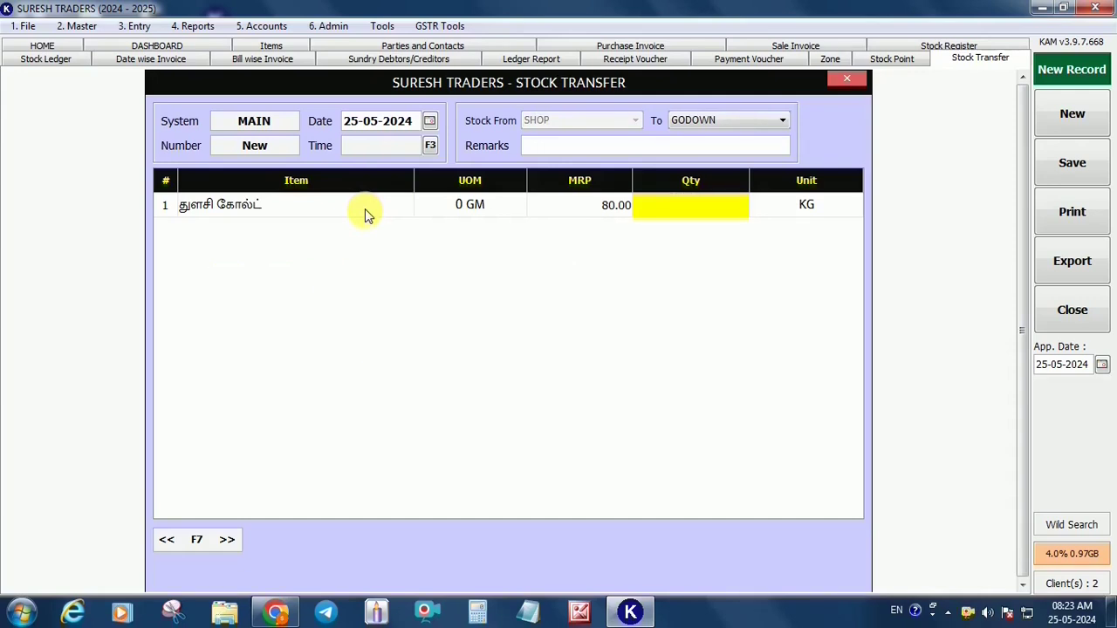
Open the Day Book for 25-05-2024 and refresh its entries
left_click(272, 28)
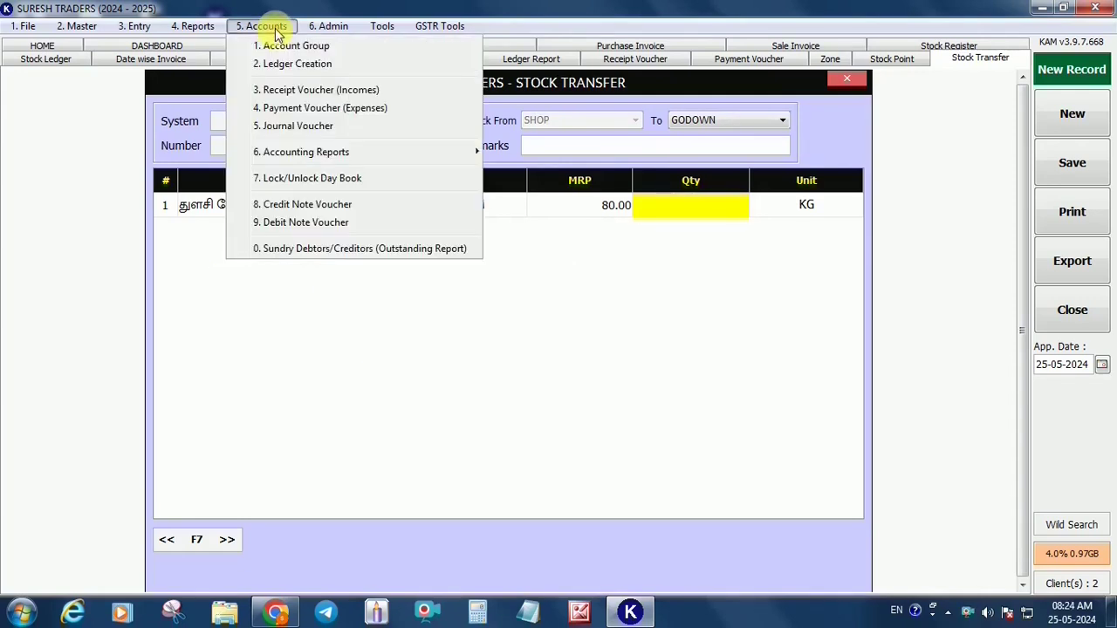
mouse_move(311, 152)
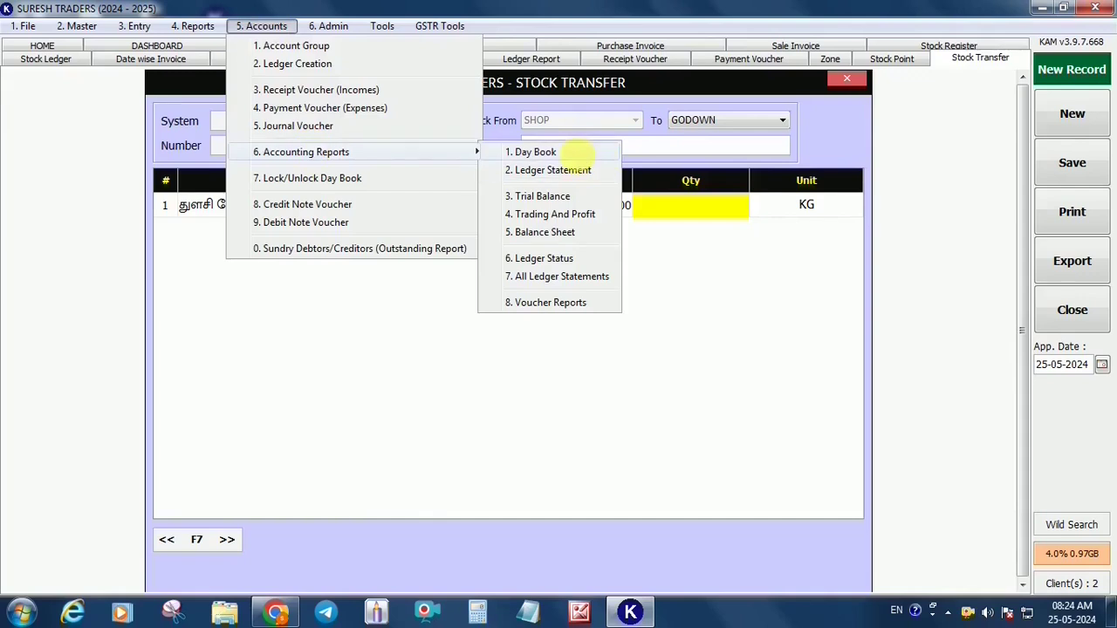
left_click(574, 155)
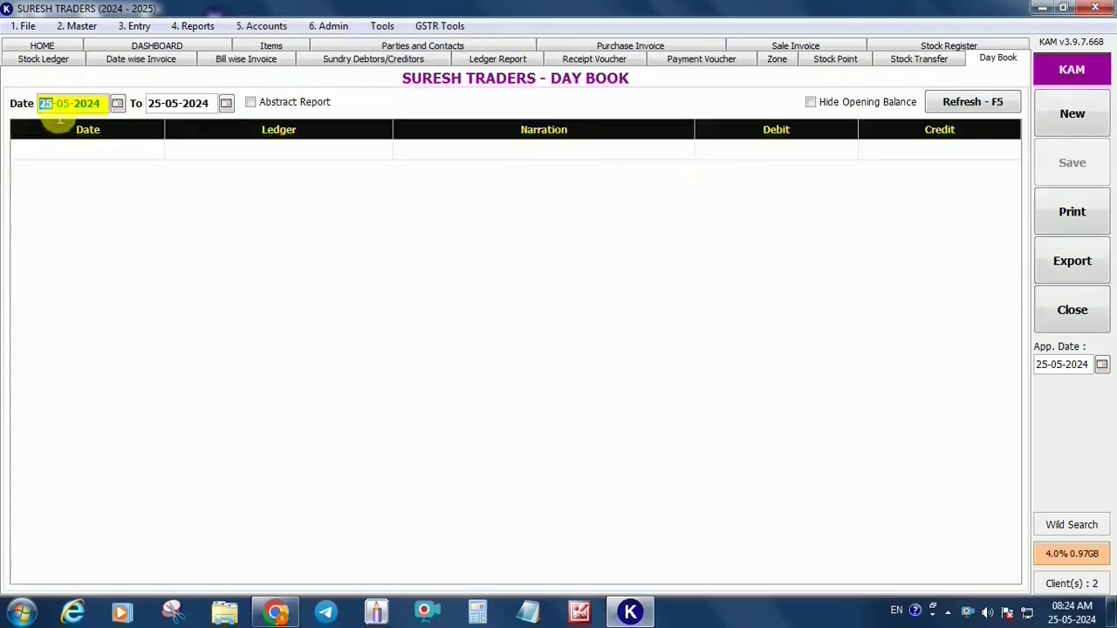
left_click(954, 105)
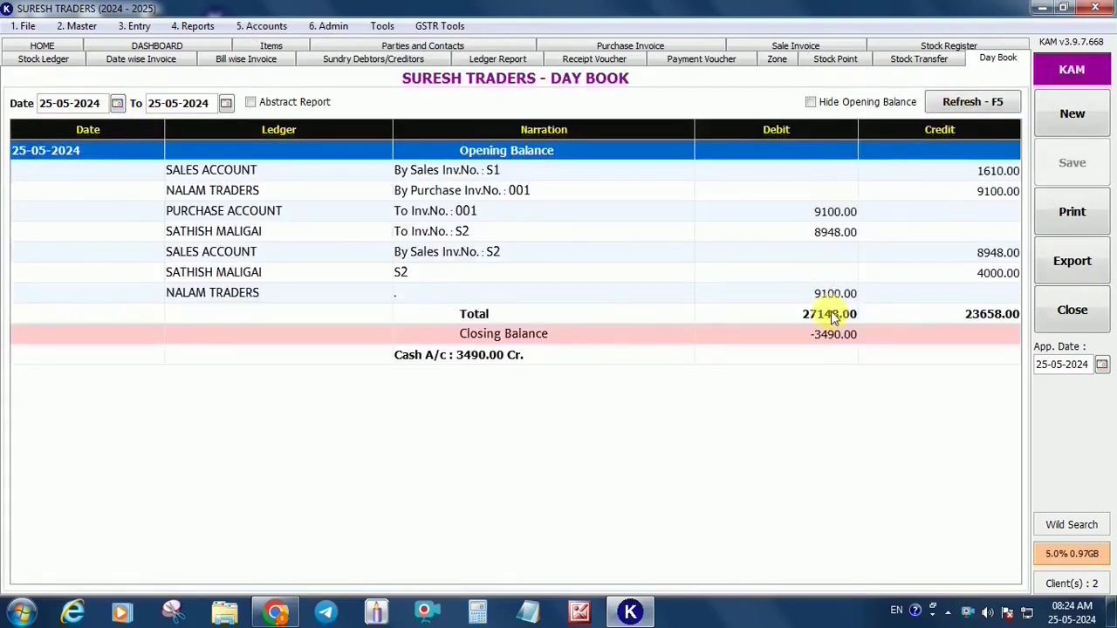